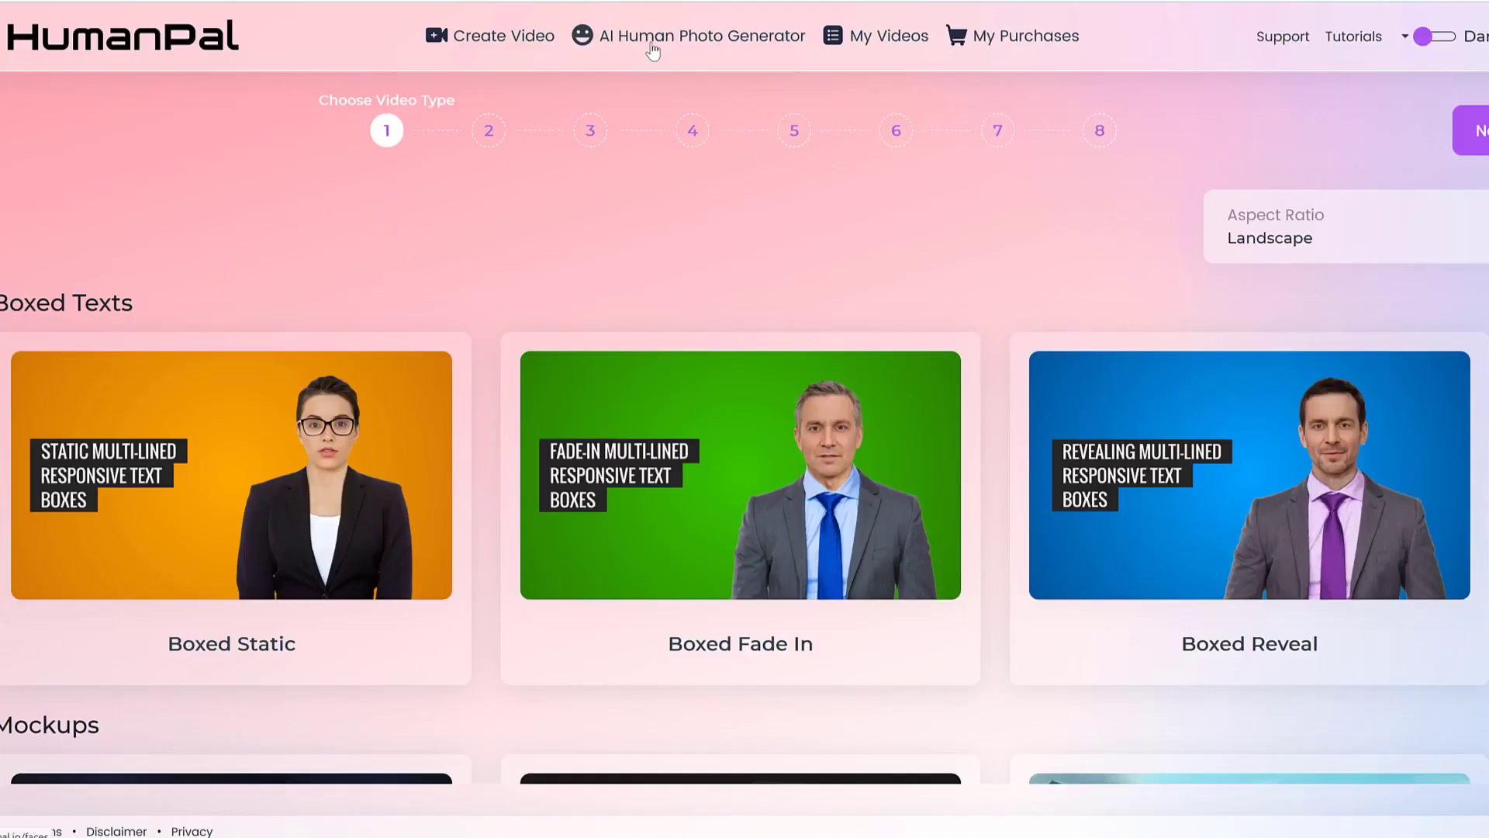
Step: Filter the AI Human Photo Generator to neutral, female, young-adult, asian faces
click(681, 40)
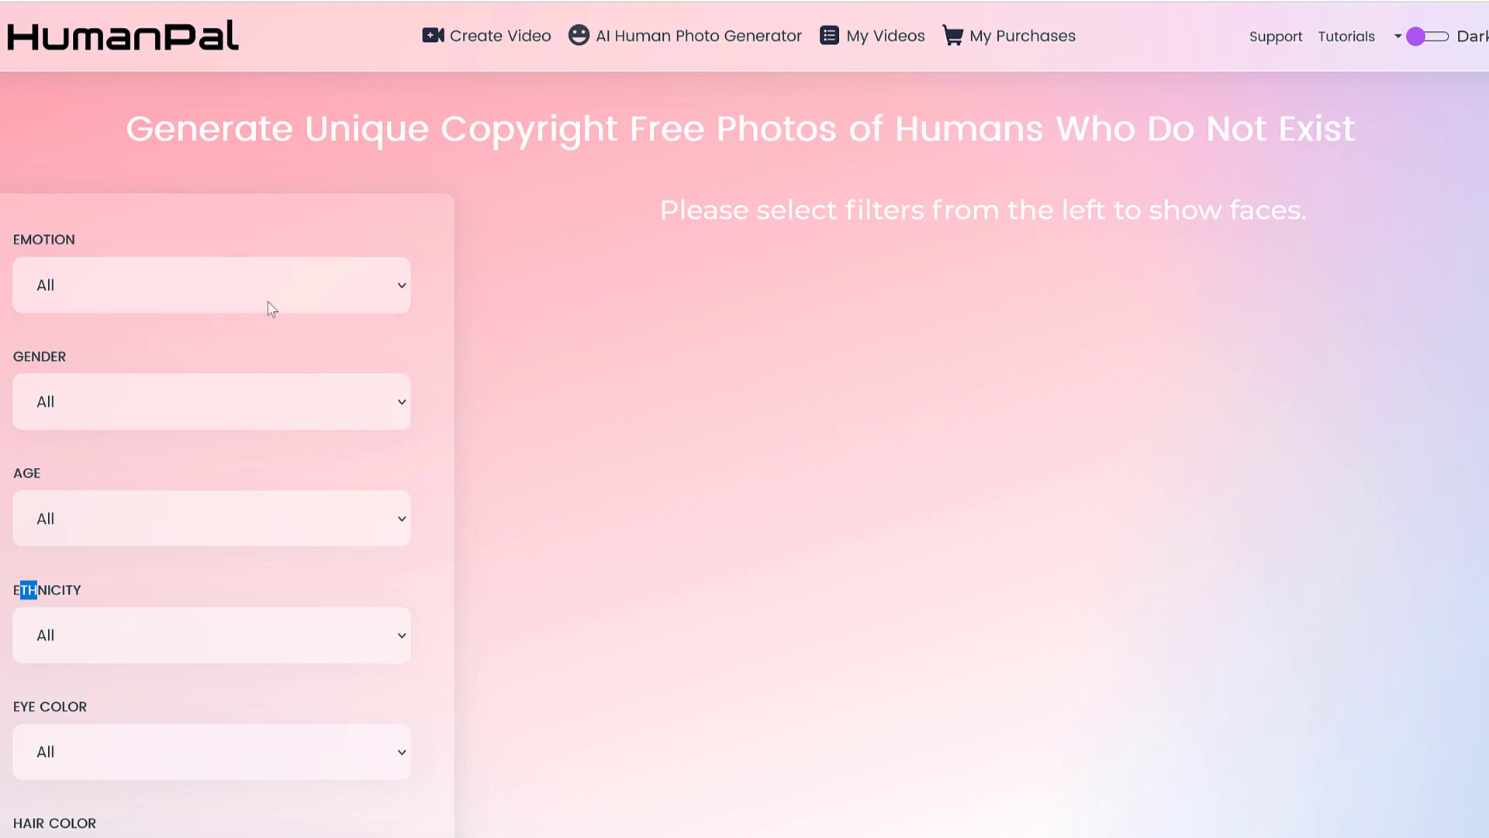
click(230, 287)
click(189, 363)
scroll(177, 376, down, 2)
click(219, 294)
click(194, 393)
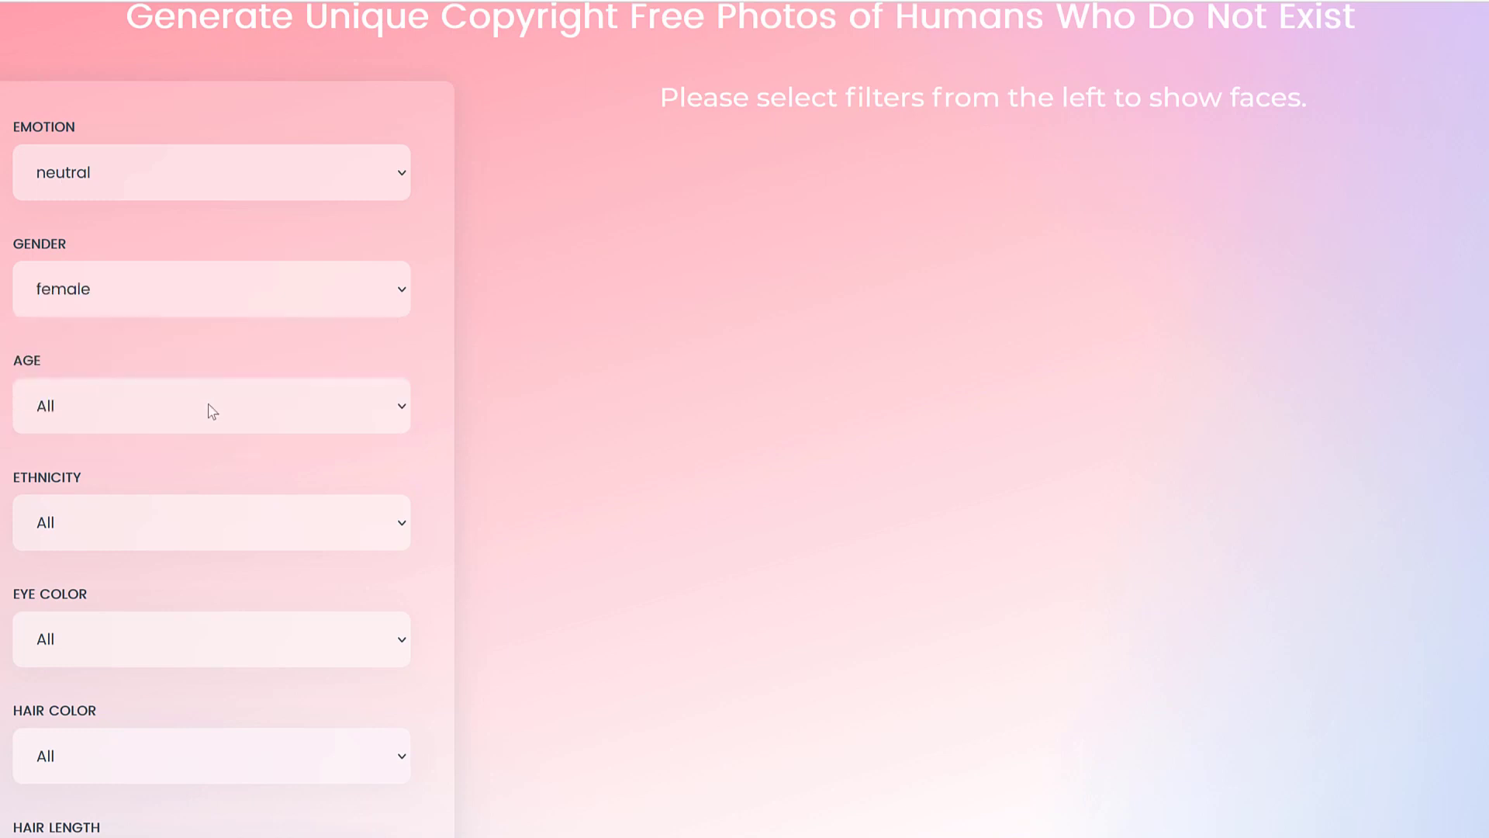
click(206, 412)
click(199, 538)
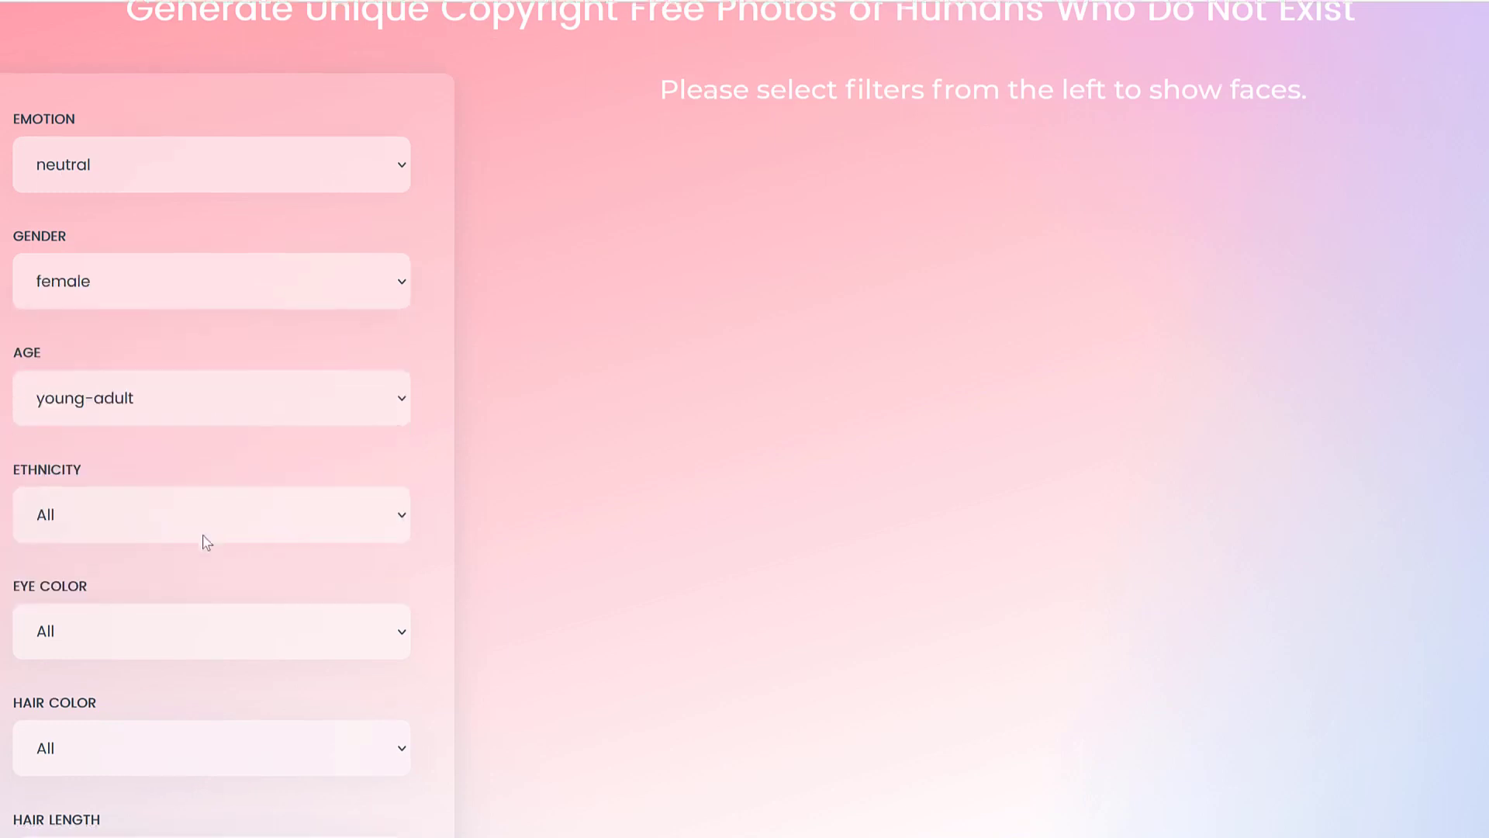
scroll(199, 538, down, 2)
click(216, 412)
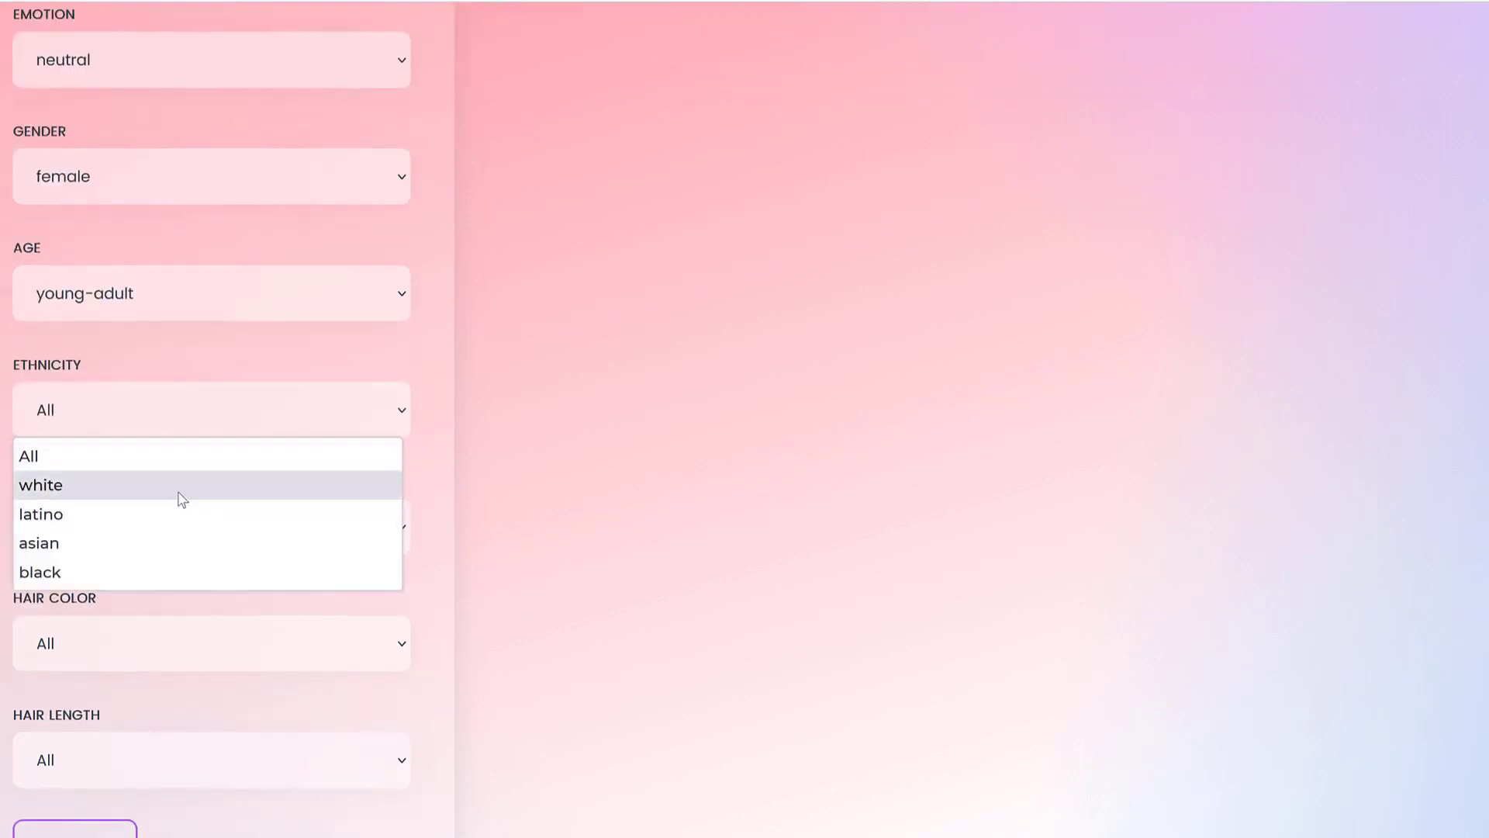
click(190, 547)
Step: Leave eye colour, hair colour and hair length at All and generate the faces
scroll(209, 522, down, 3)
scroll(213, 499, up, 2)
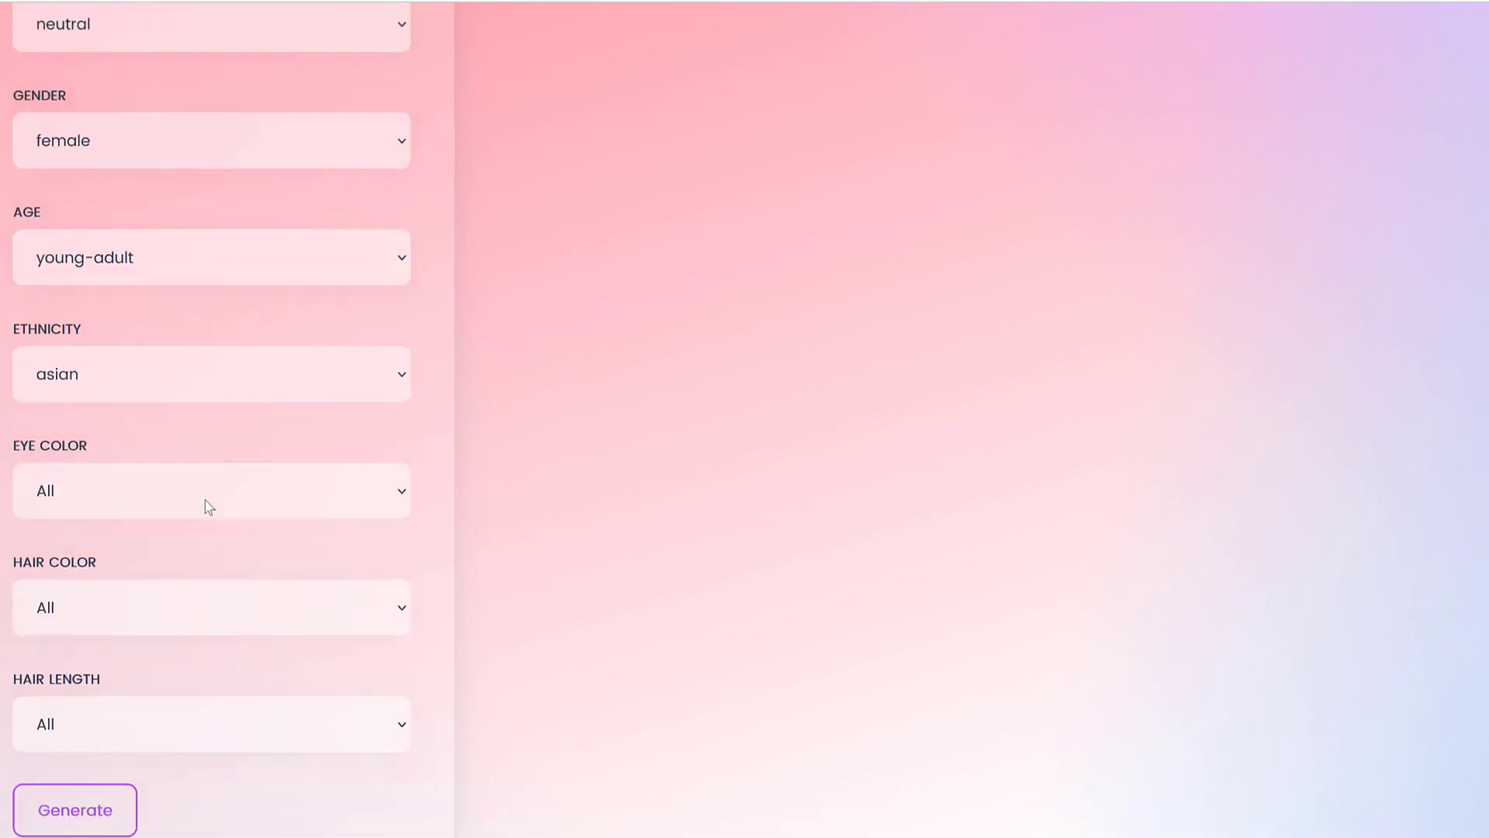
click(210, 491)
click(525, 540)
click(86, 605)
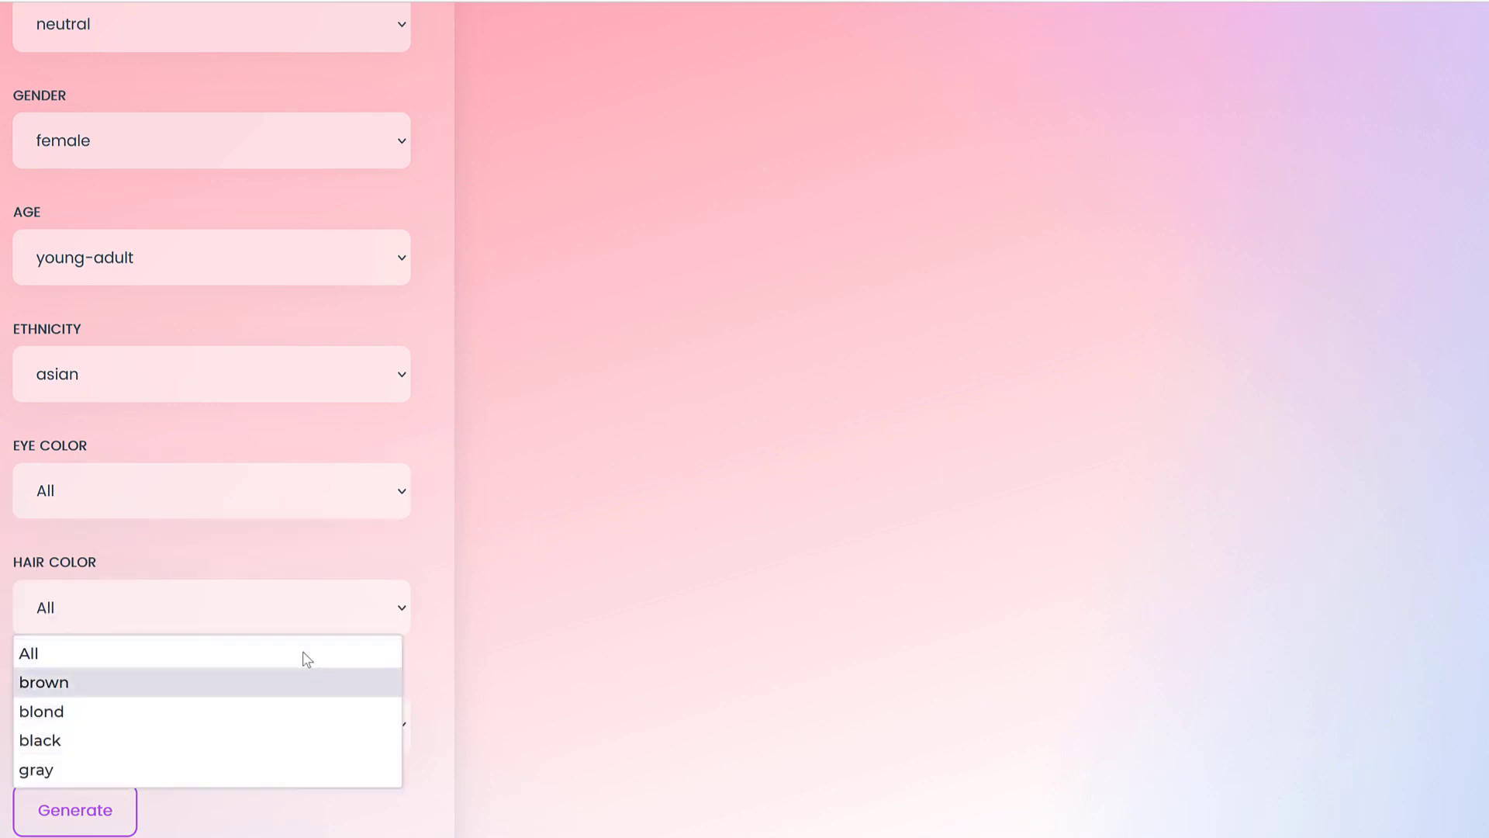
click(591, 628)
click(124, 752)
click(50, 815)
click(49, 814)
Step: Save the fourth-row long-haired woman's face from the results to the gallery
scroll(785, 541, up, 3)
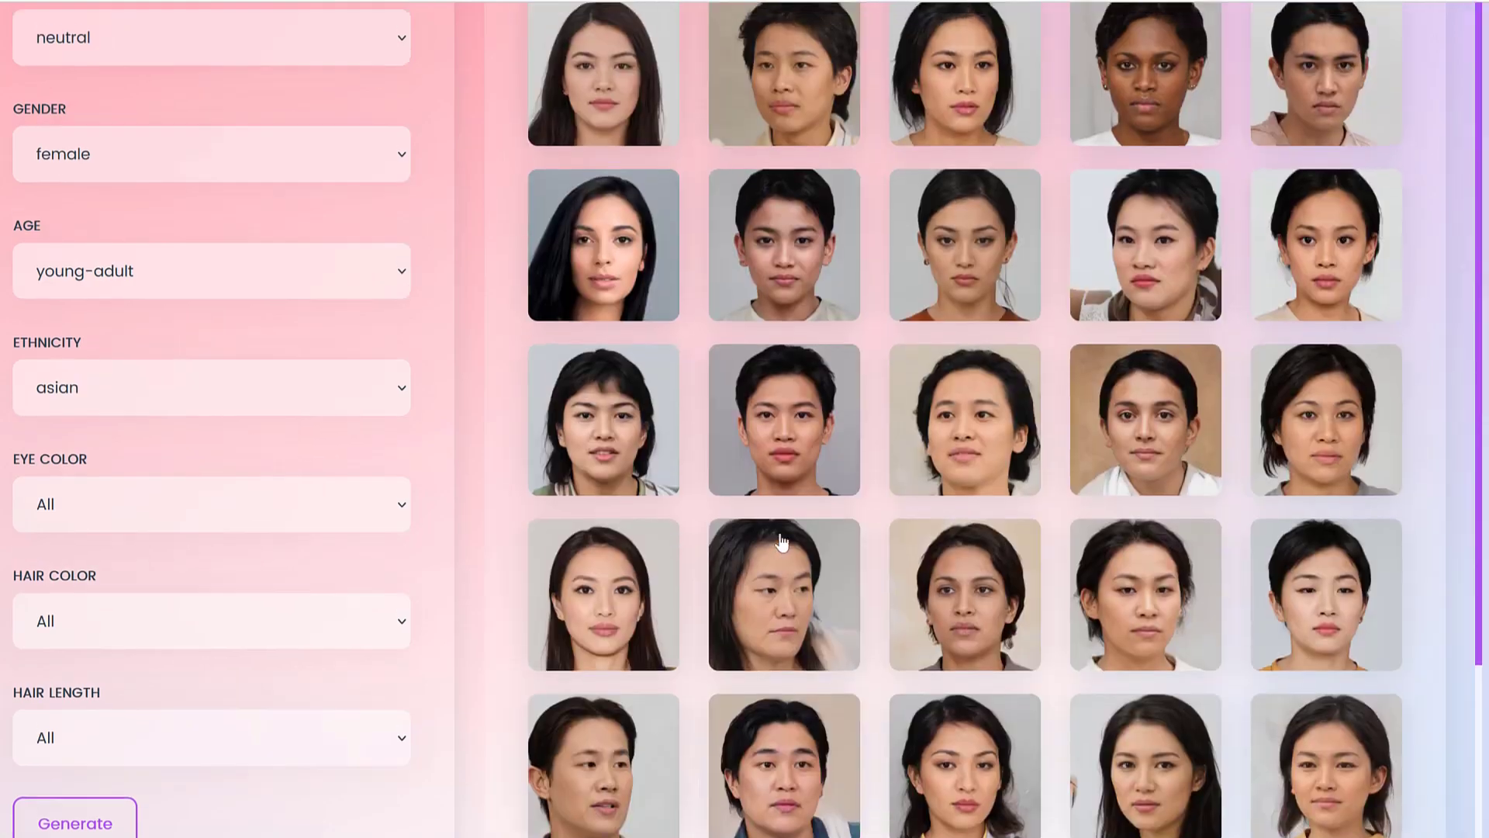
scroll(945, 380, down, 2)
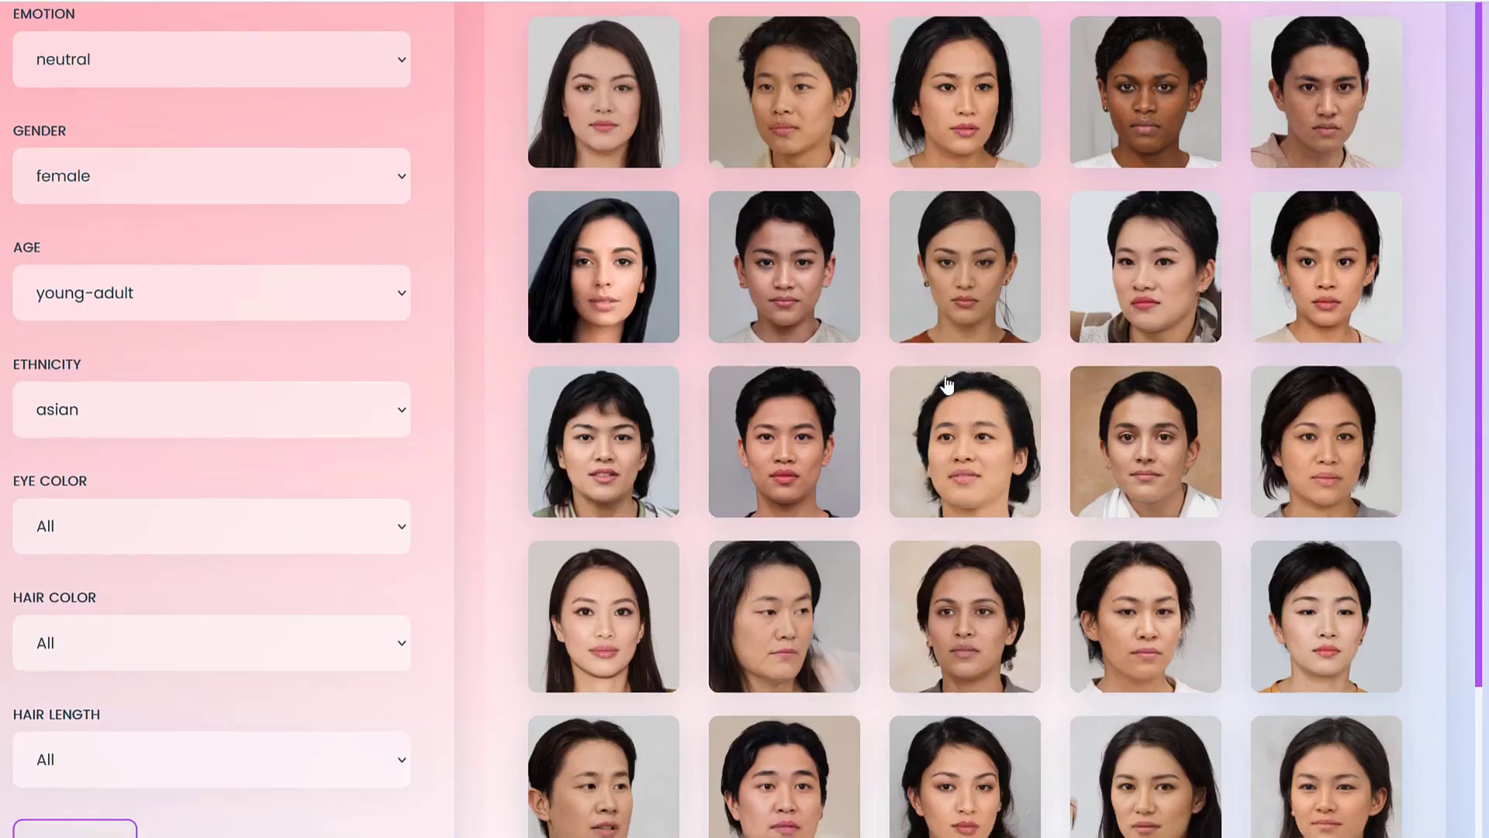
scroll(950, 392, down, 3)
scroll(962, 412, down, 3)
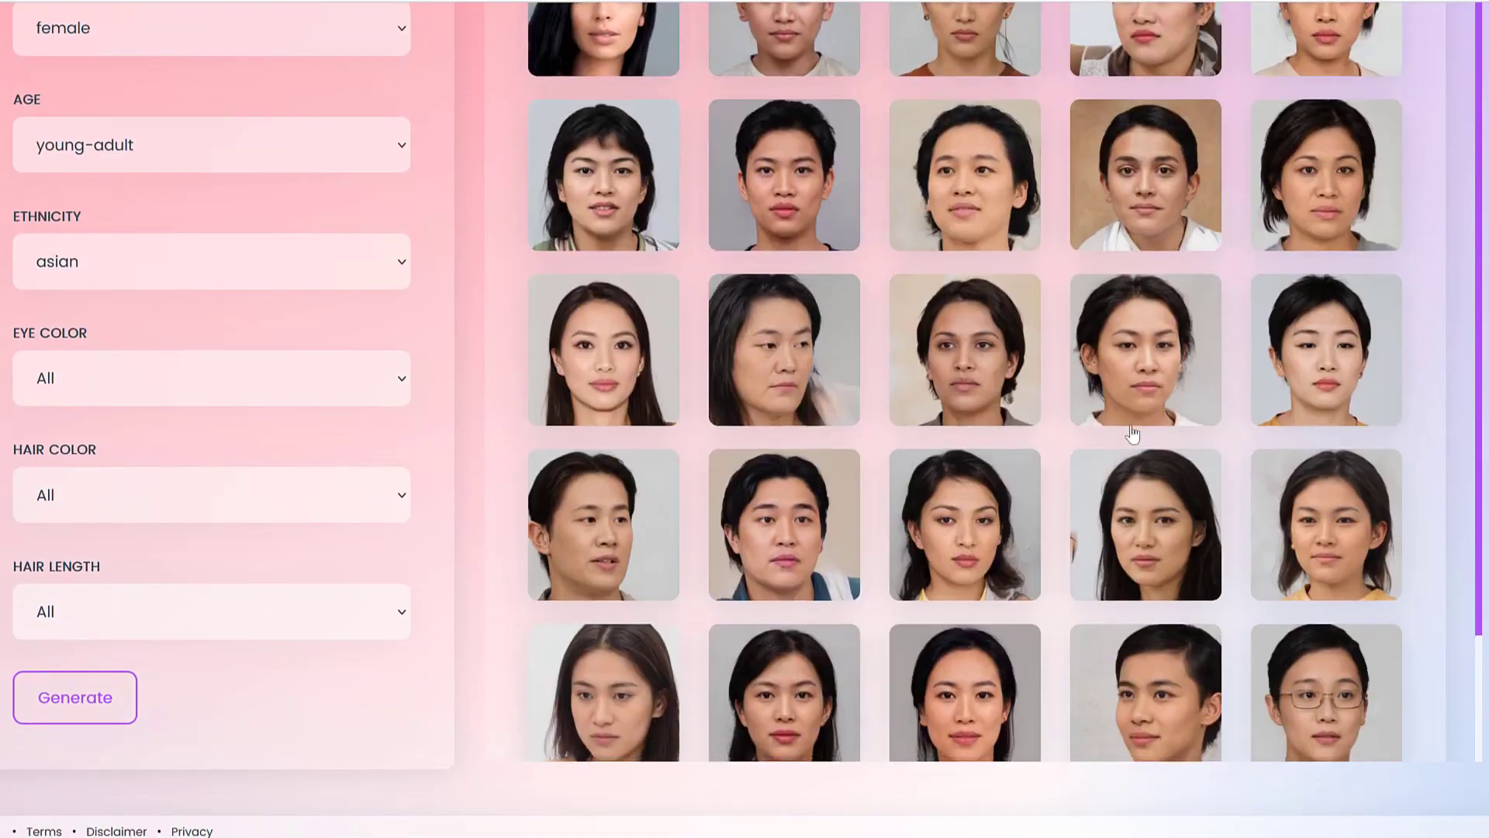
scroll(1134, 434, up, 2)
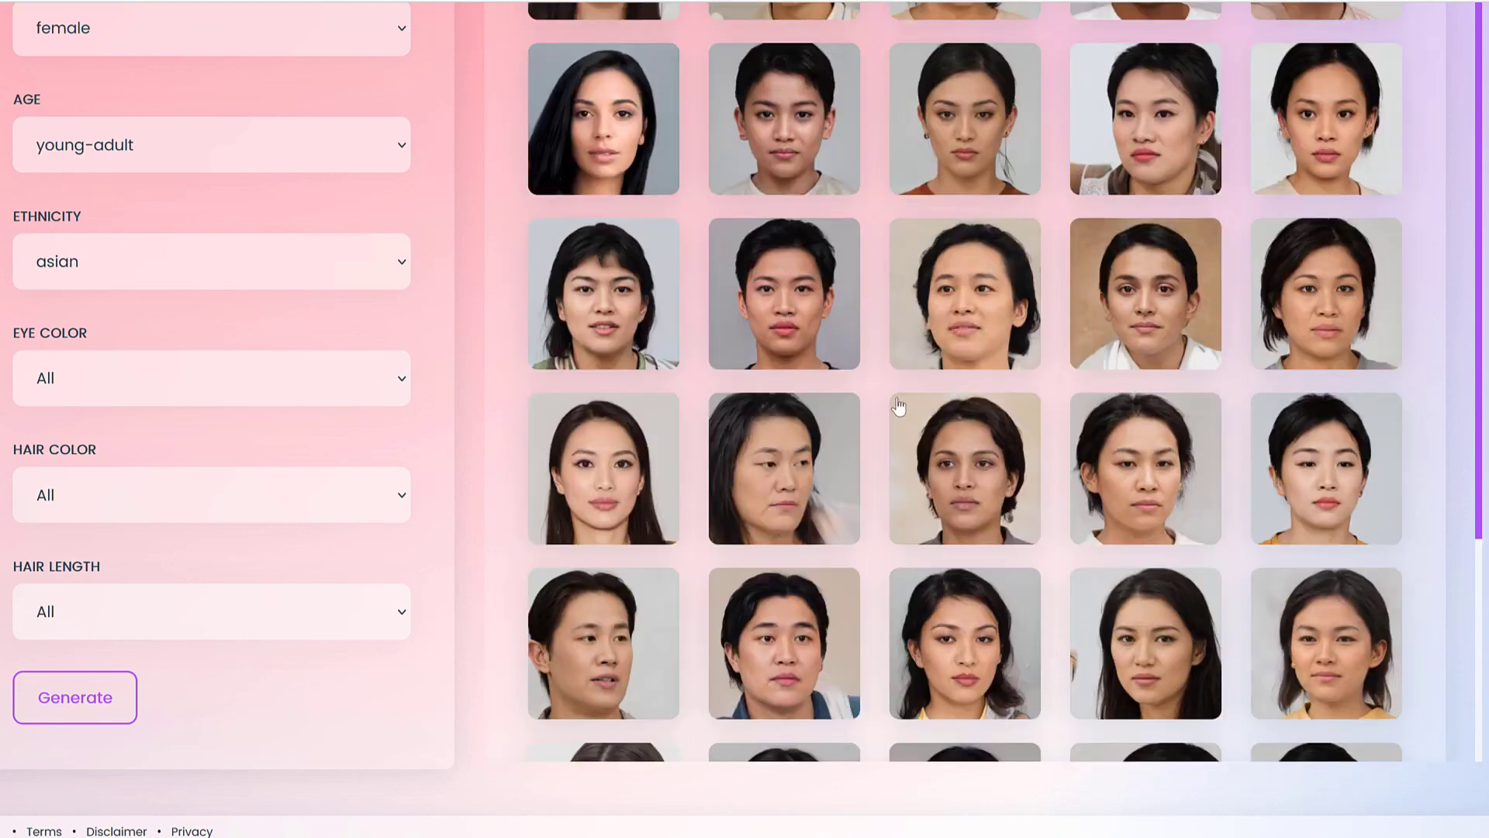
scroll(752, 491, up, 2)
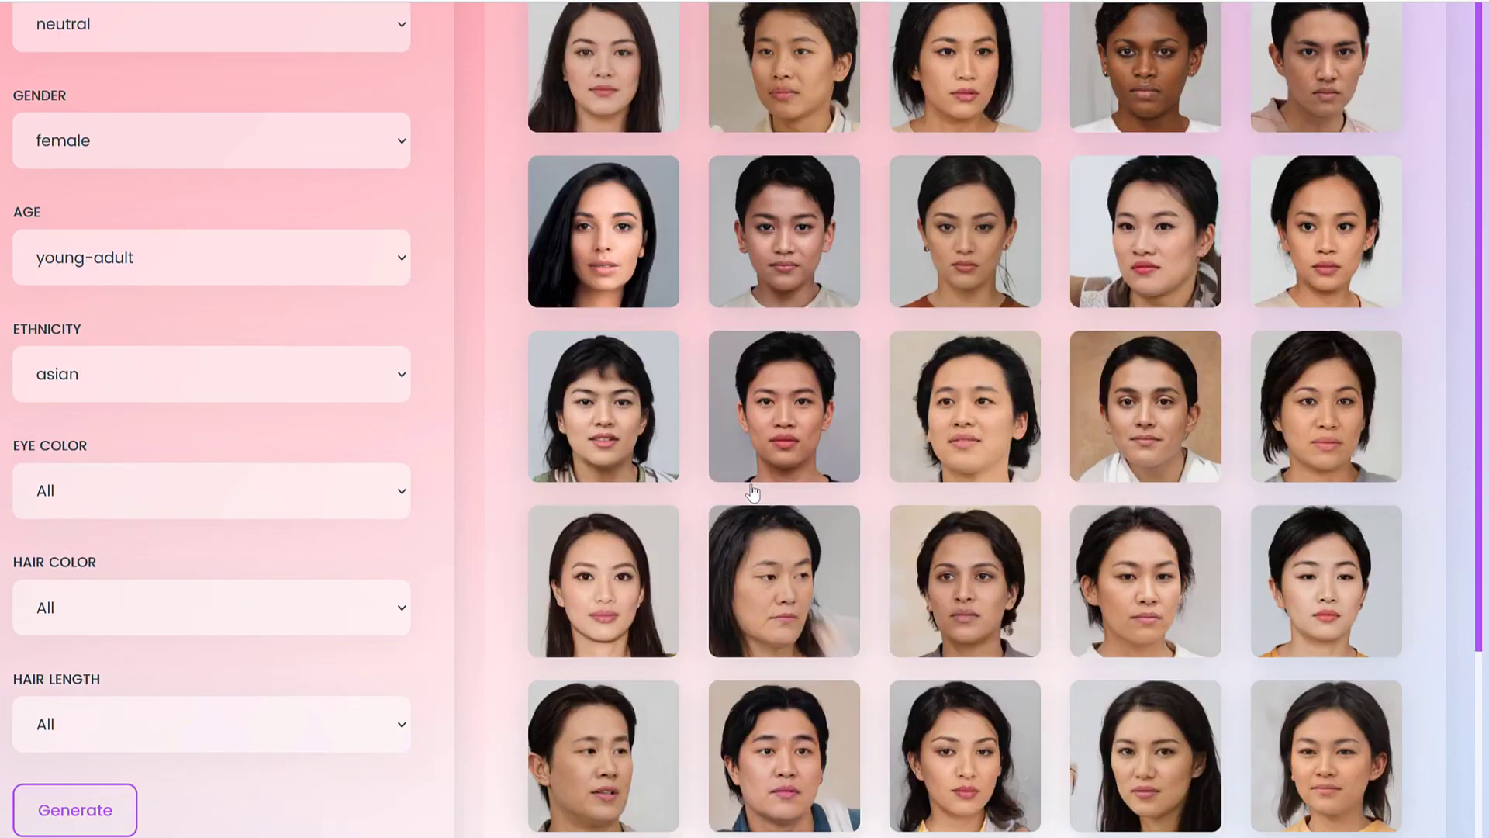
click(618, 596)
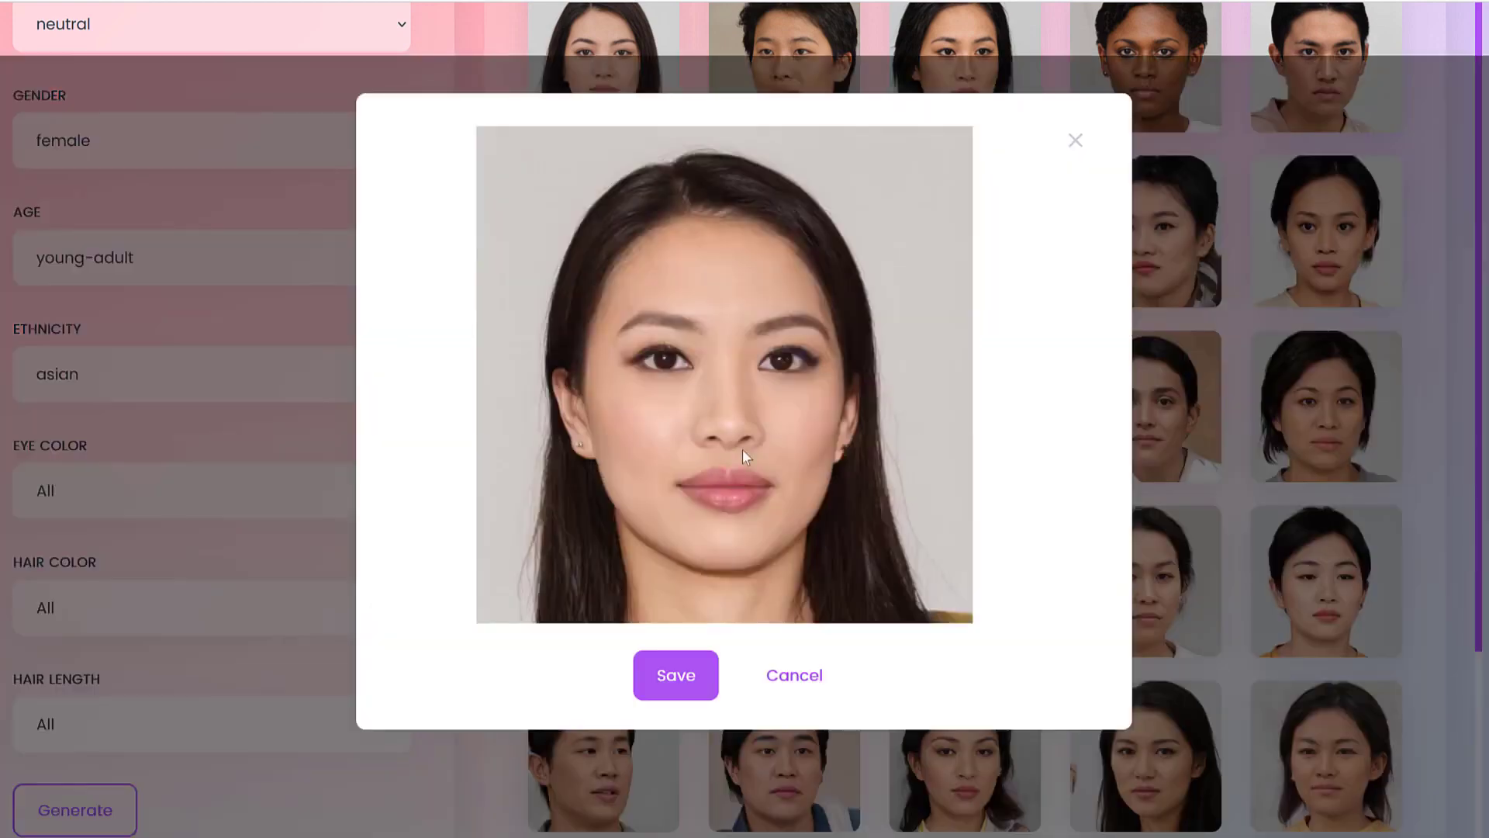
click(687, 688)
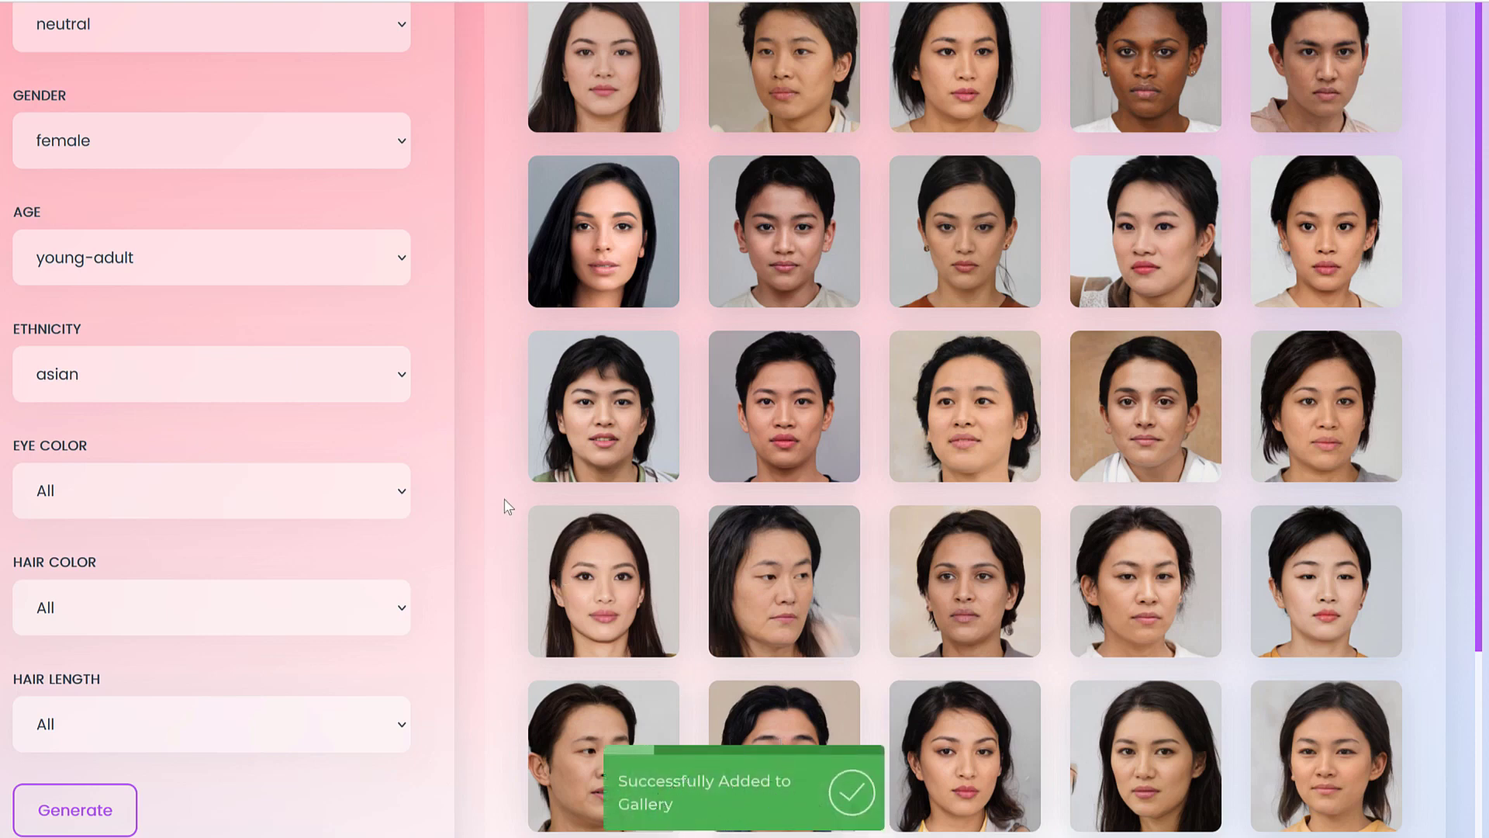
scroll(279, 450, up, 2)
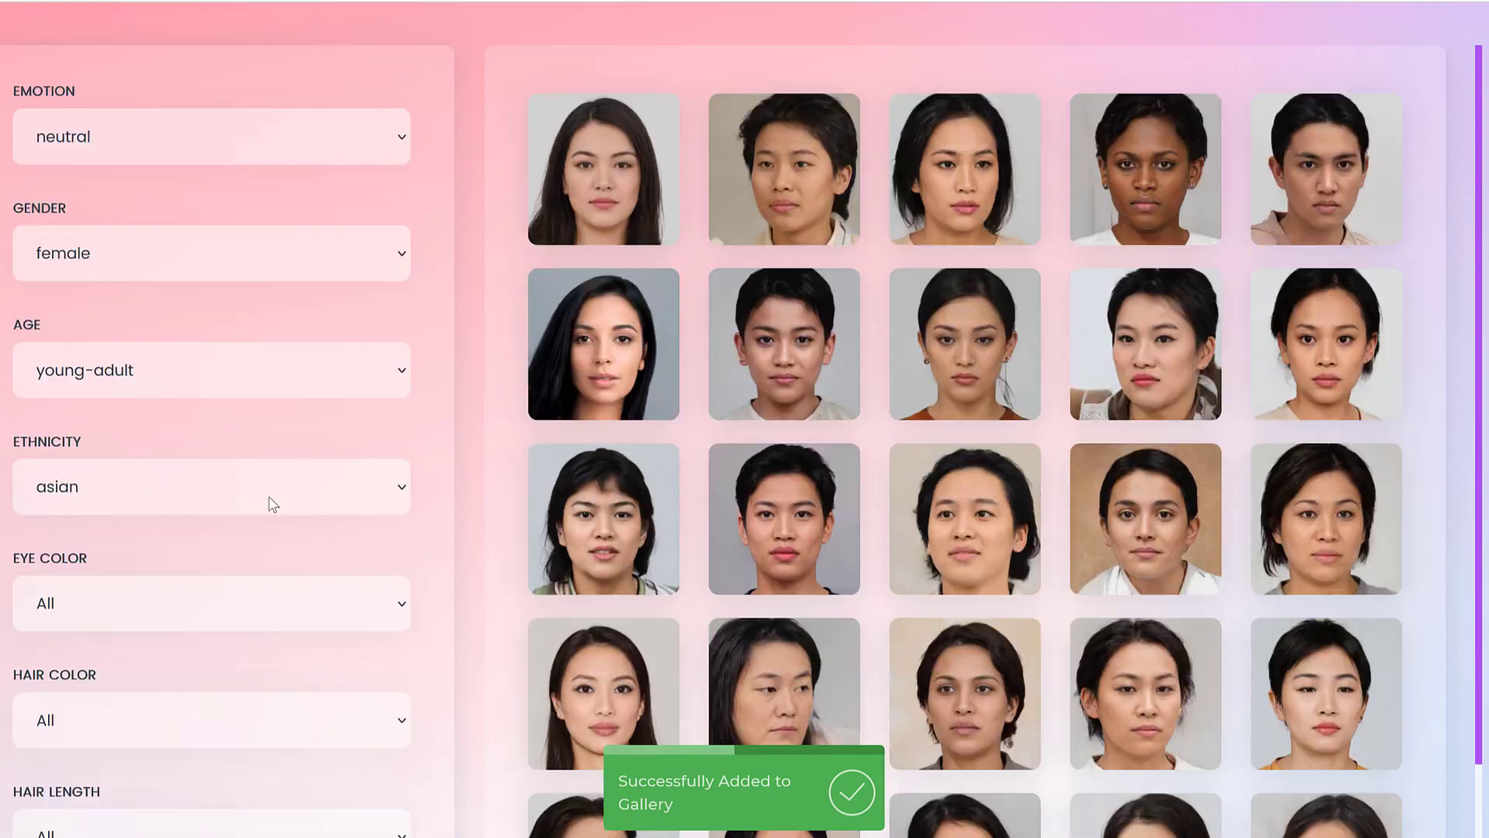
Step: Generate new faces with ethnicity white, age adult and gender male
click(186, 495)
click(183, 563)
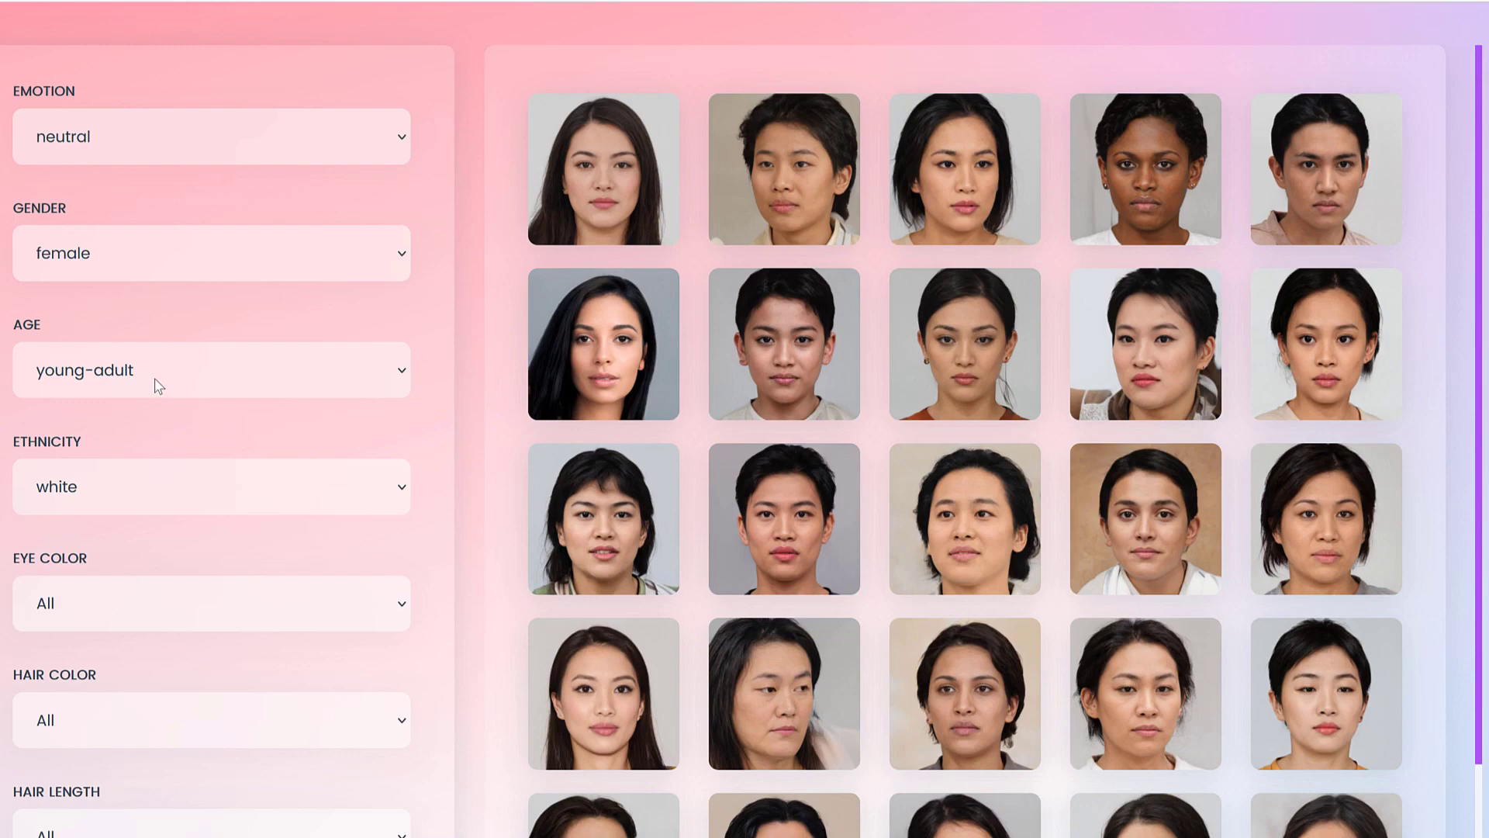
click(159, 386)
click(170, 547)
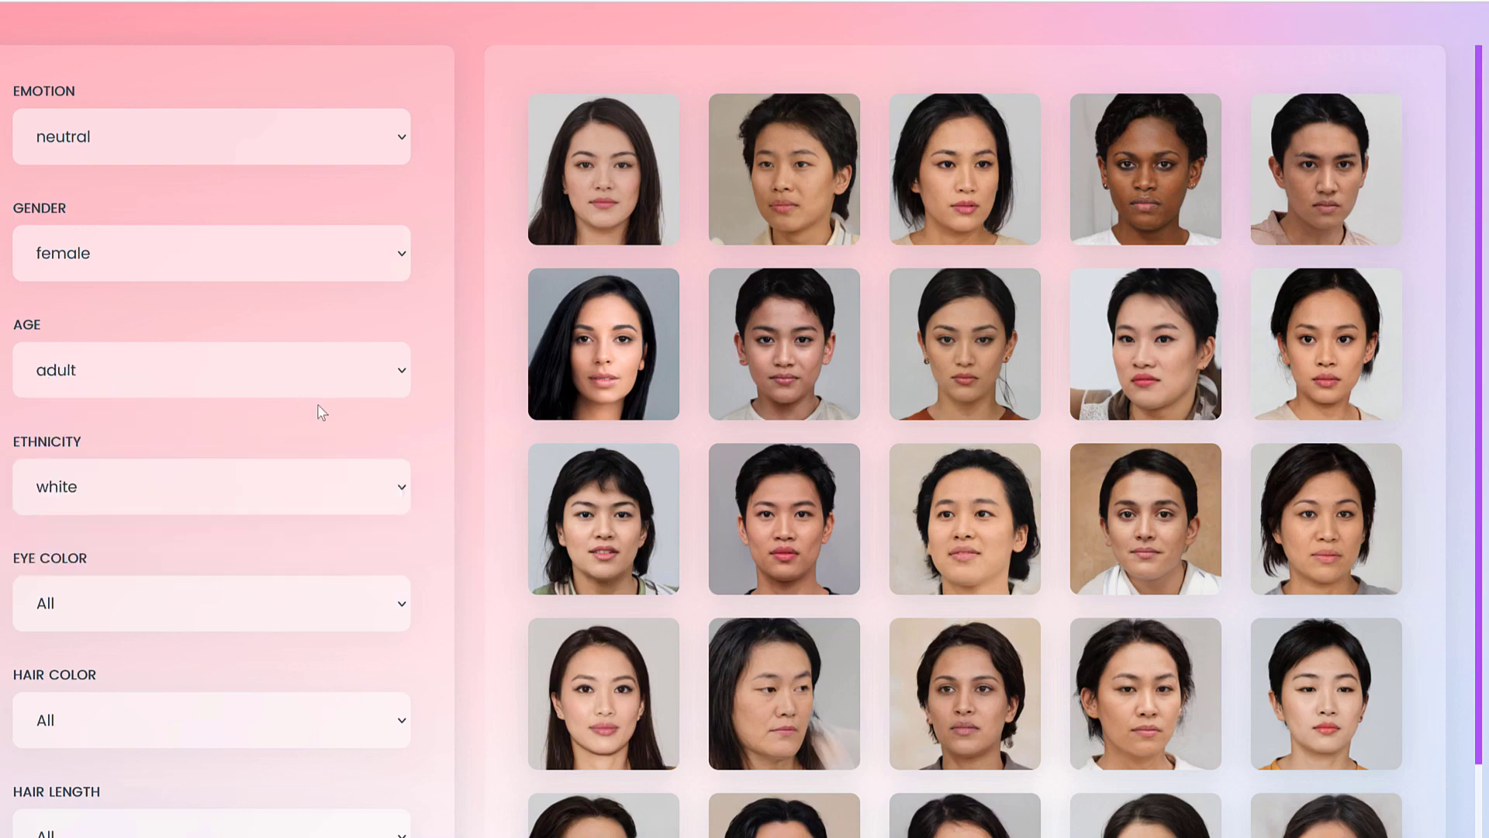
scroll(323, 411, up, 2)
click(209, 369)
click(189, 441)
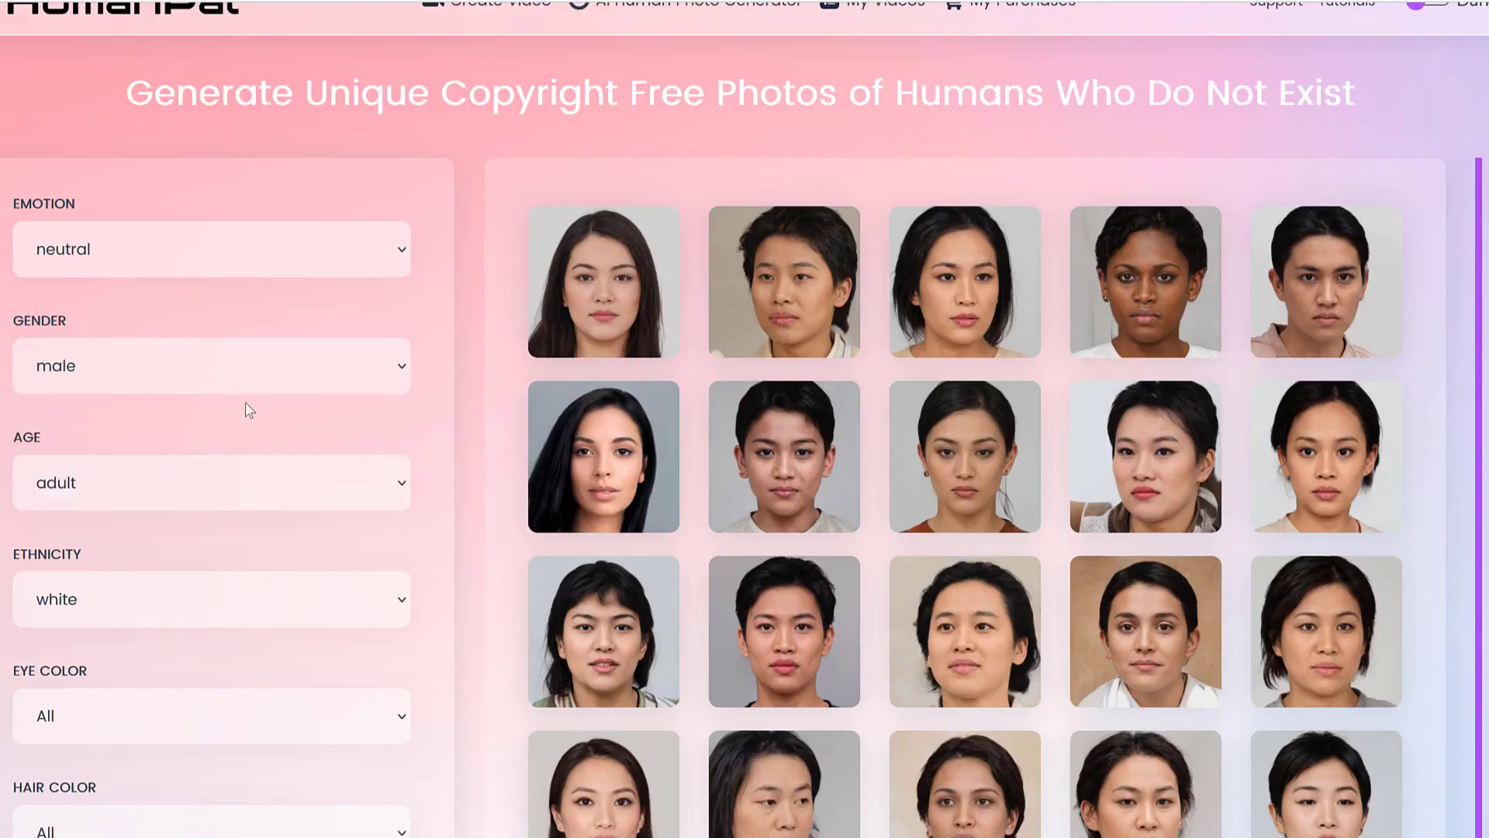
scroll(243, 409, down, 4)
click(118, 692)
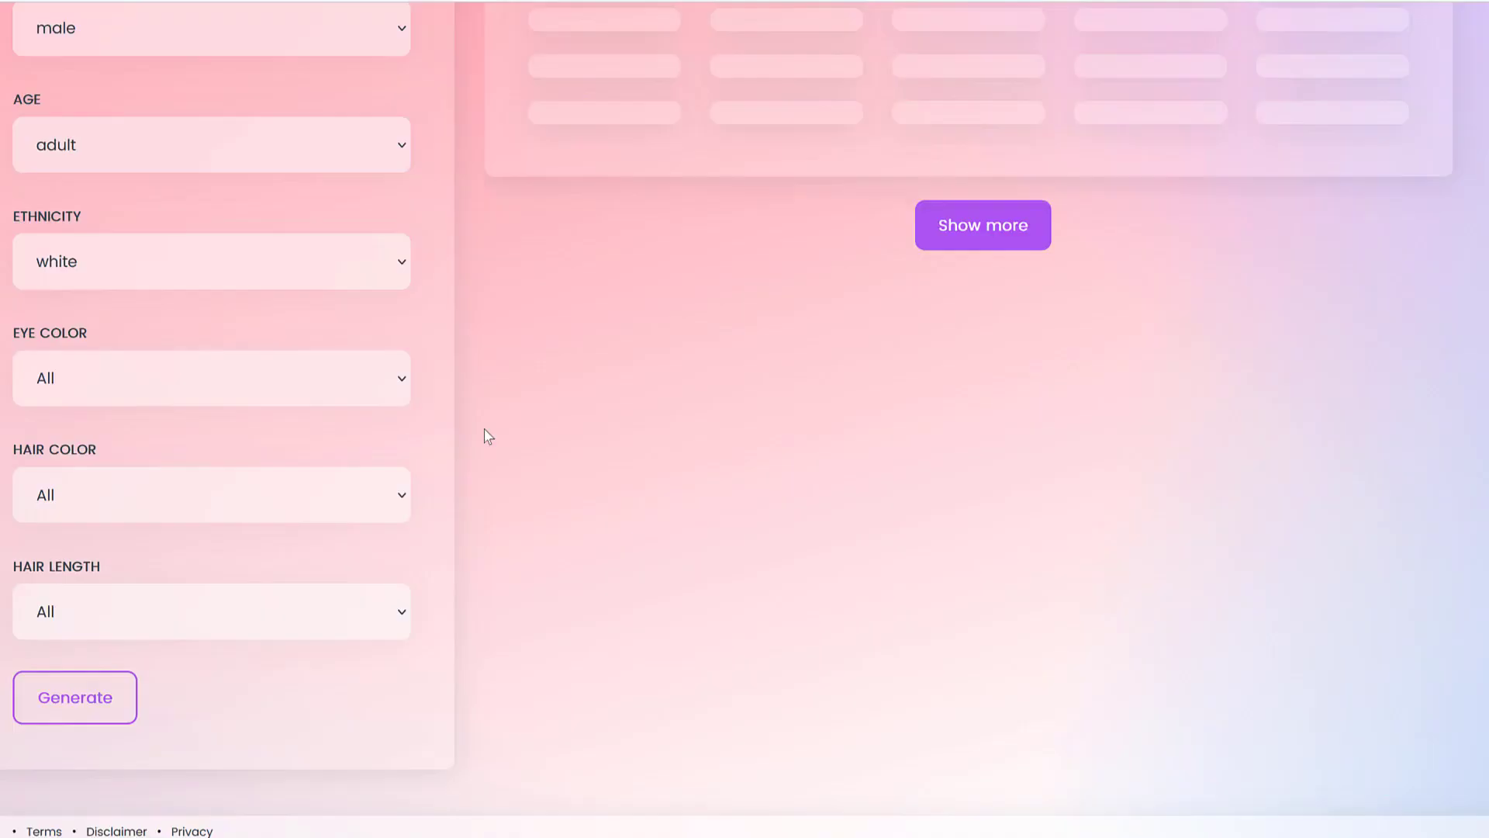
Step: Save the light-haired man's face from the bottom row to the gallery
scroll(853, 404, up, 2)
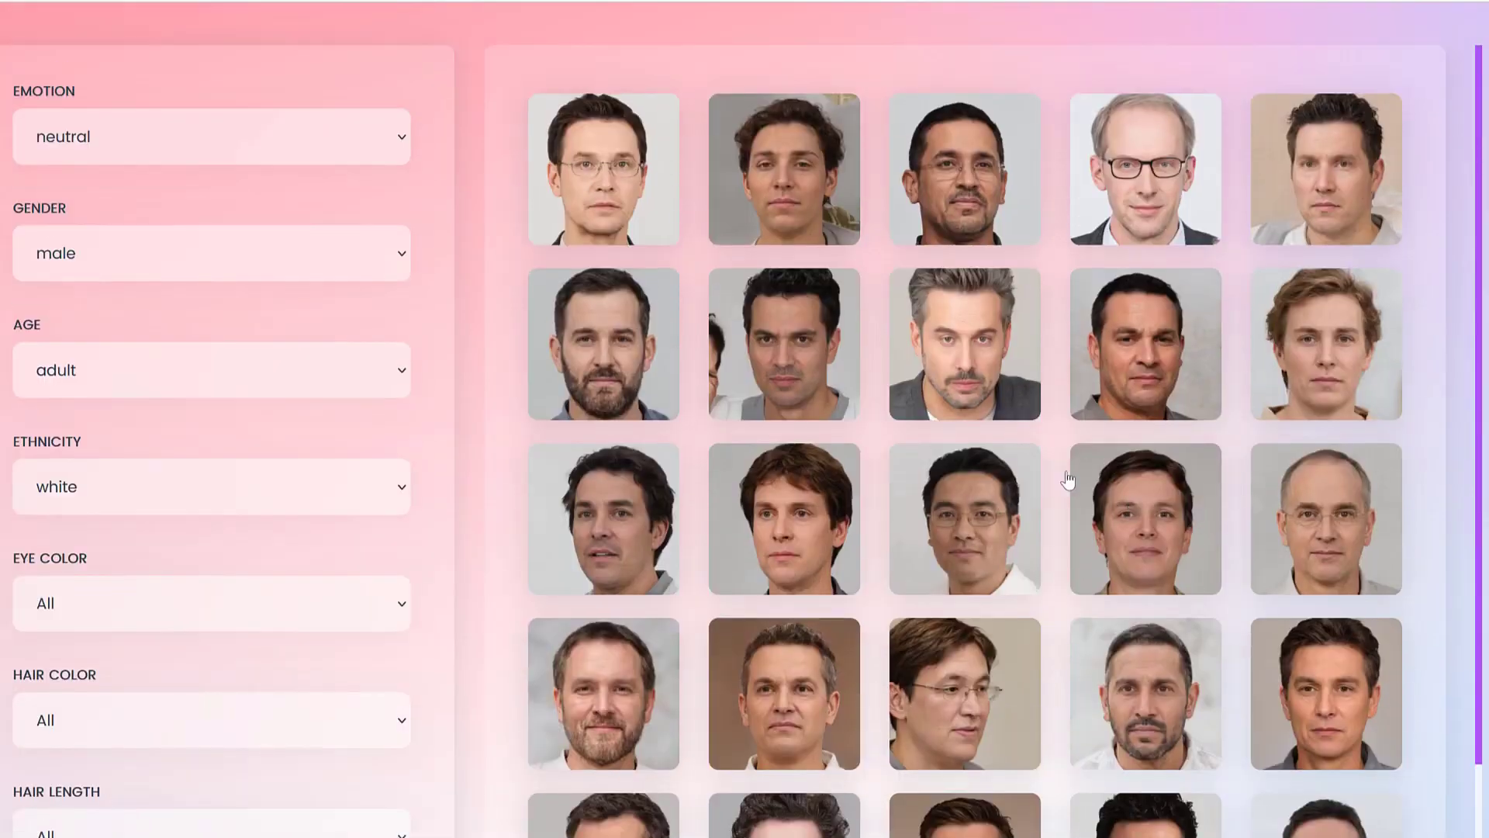
scroll(1342, 519, down, 1)
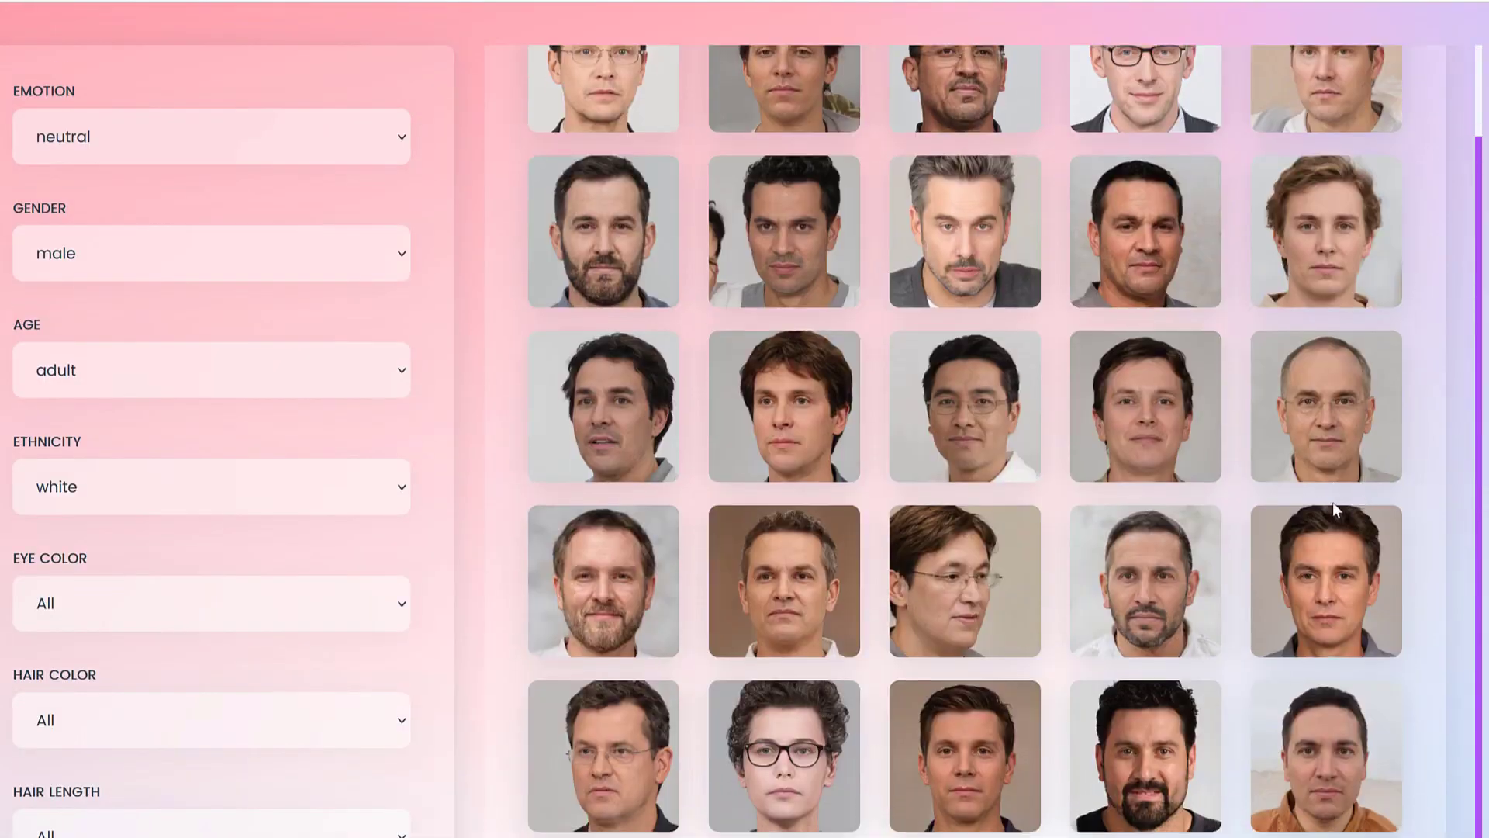
scroll(1328, 504, down, 3)
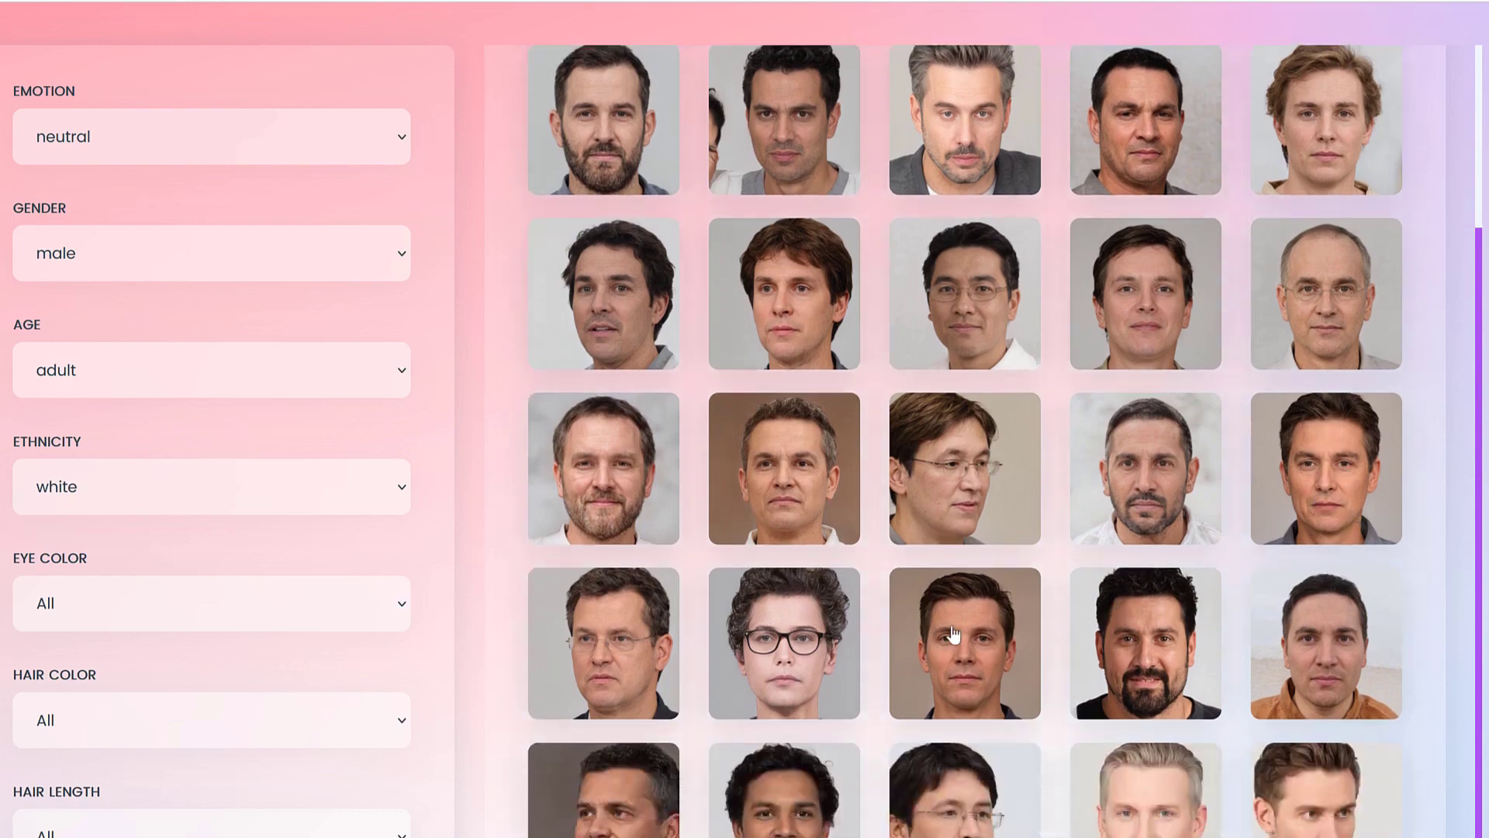
scroll(954, 625, down, 1)
scroll(1048, 589, down, 2)
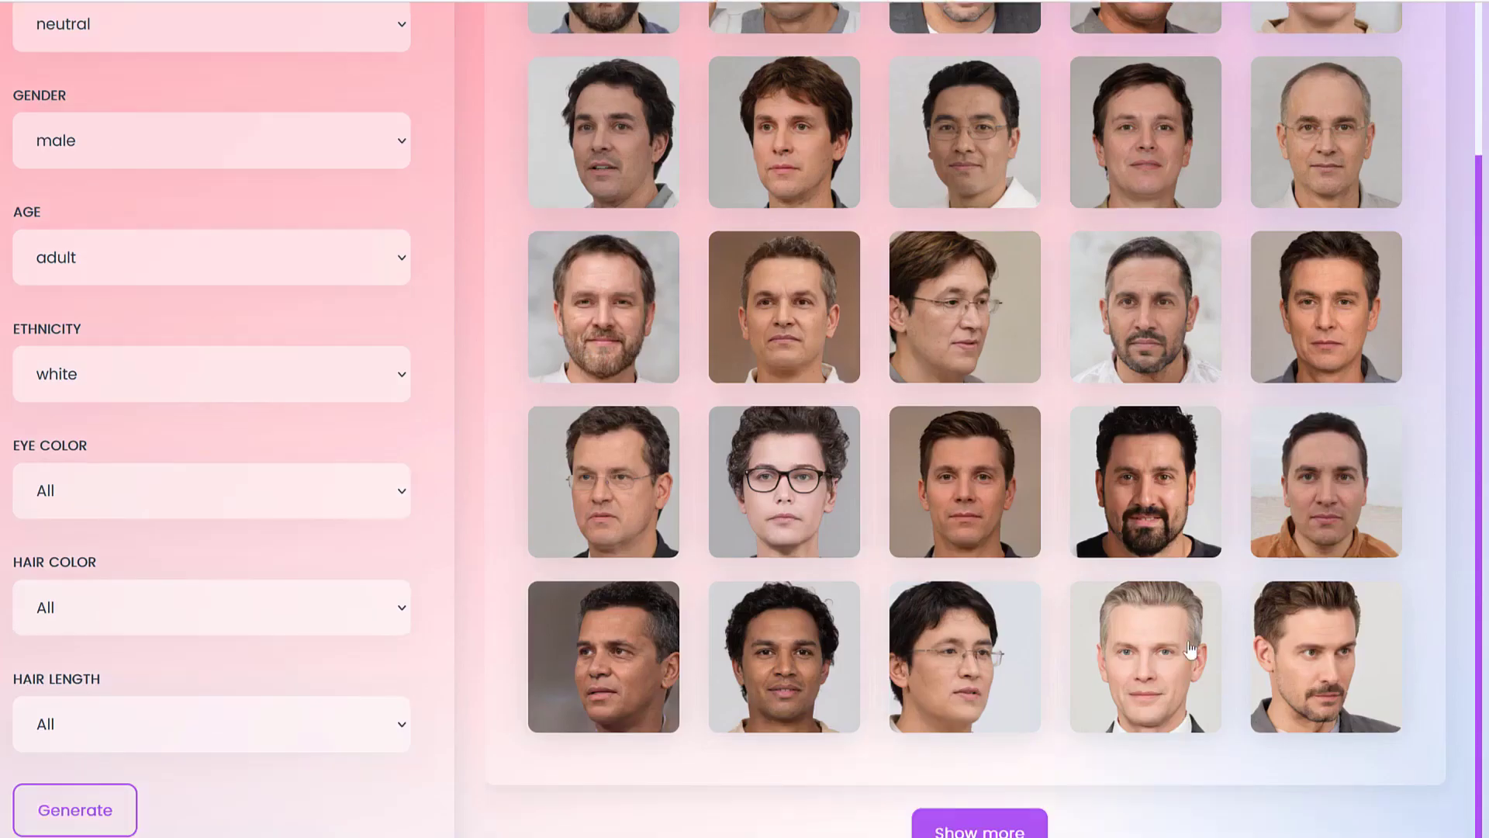
click(1159, 652)
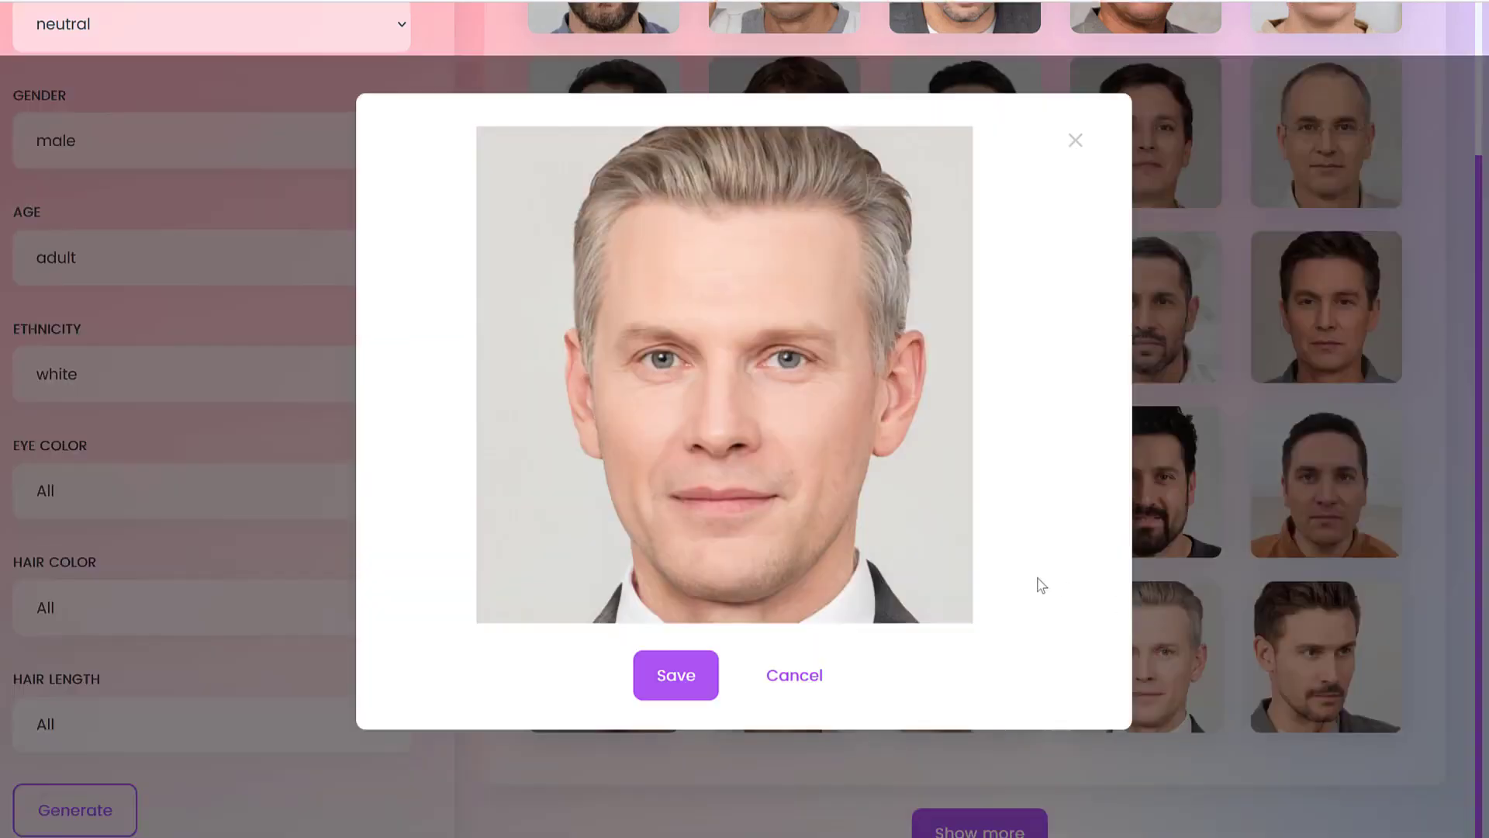
click(688, 691)
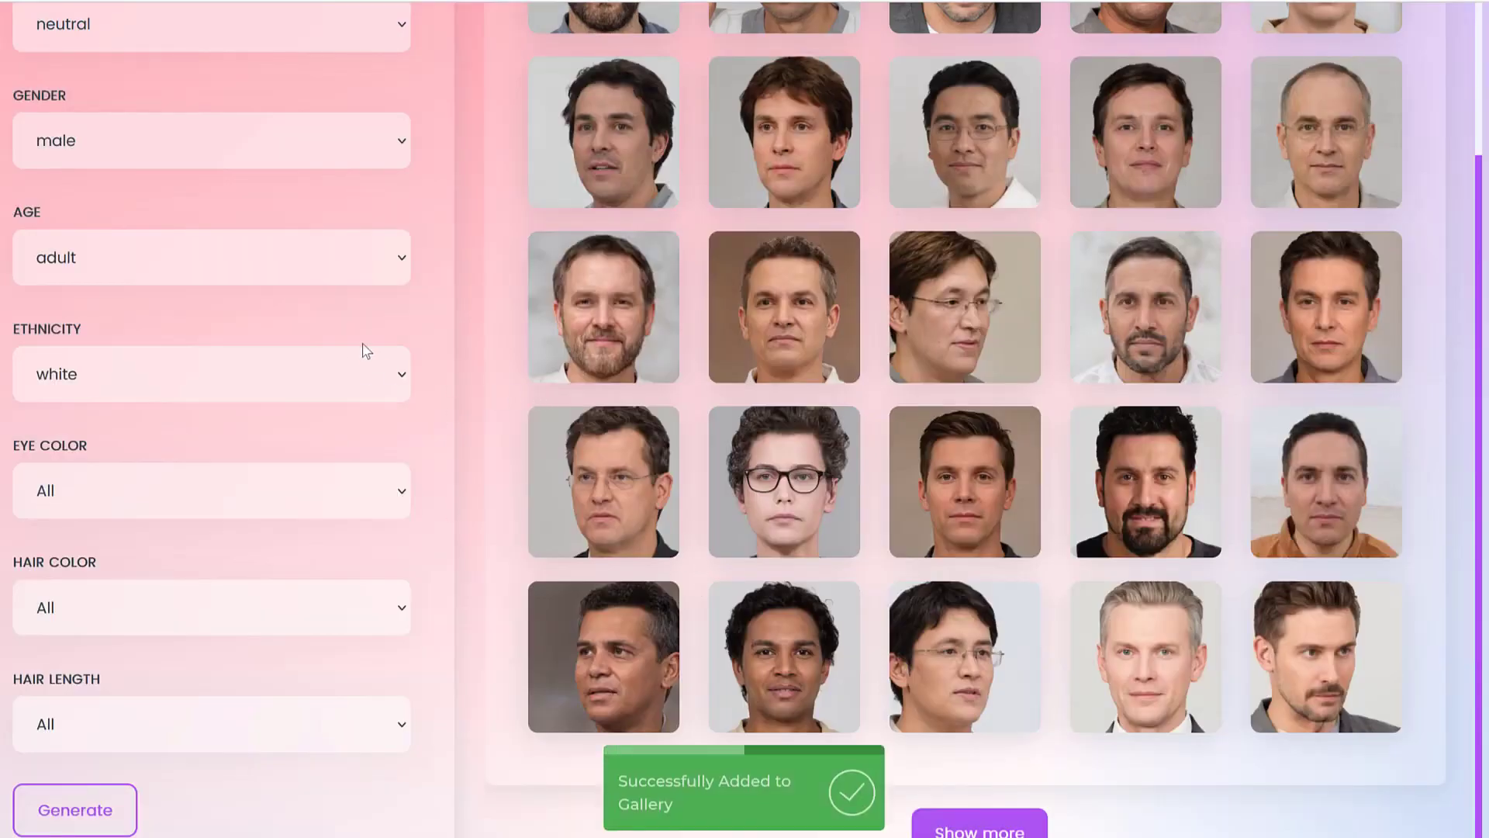
scroll(477, 485, up, 3)
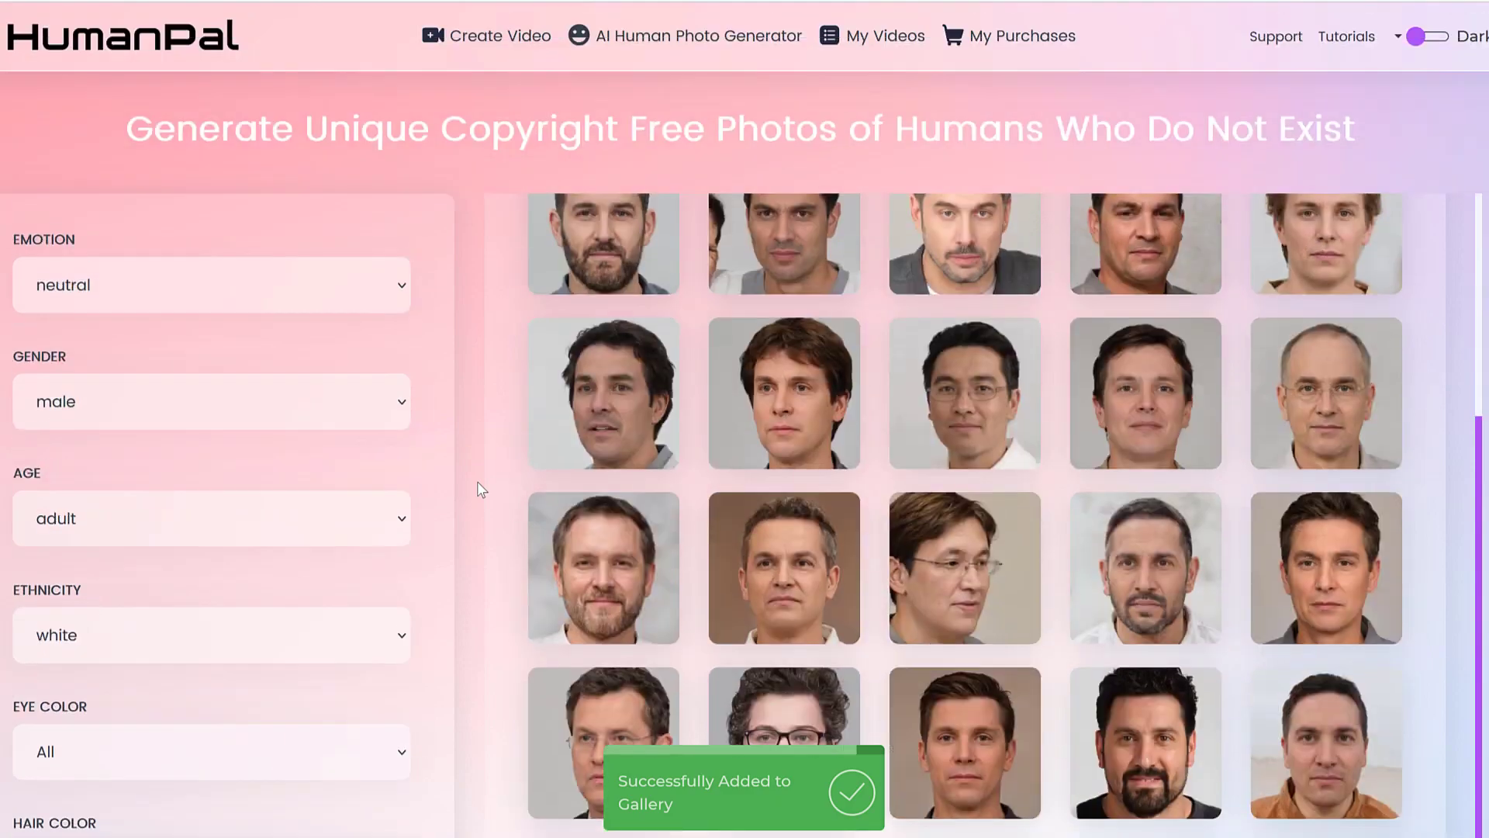
Step: Start a new video using the Boxed Fade In video type
click(500, 37)
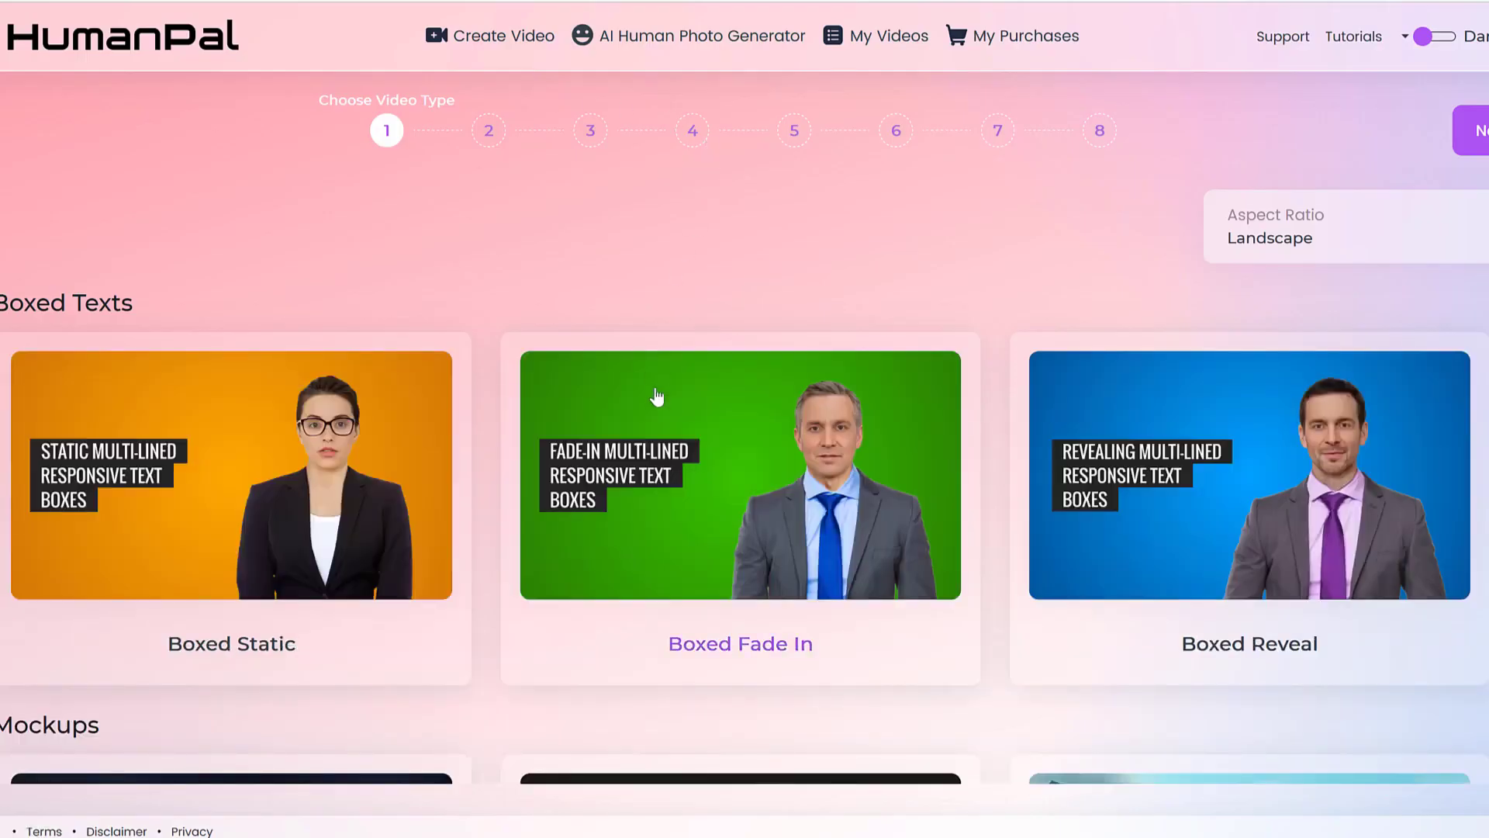
scroll(388, 535, down, 8)
scroll(428, 505, up, 4)
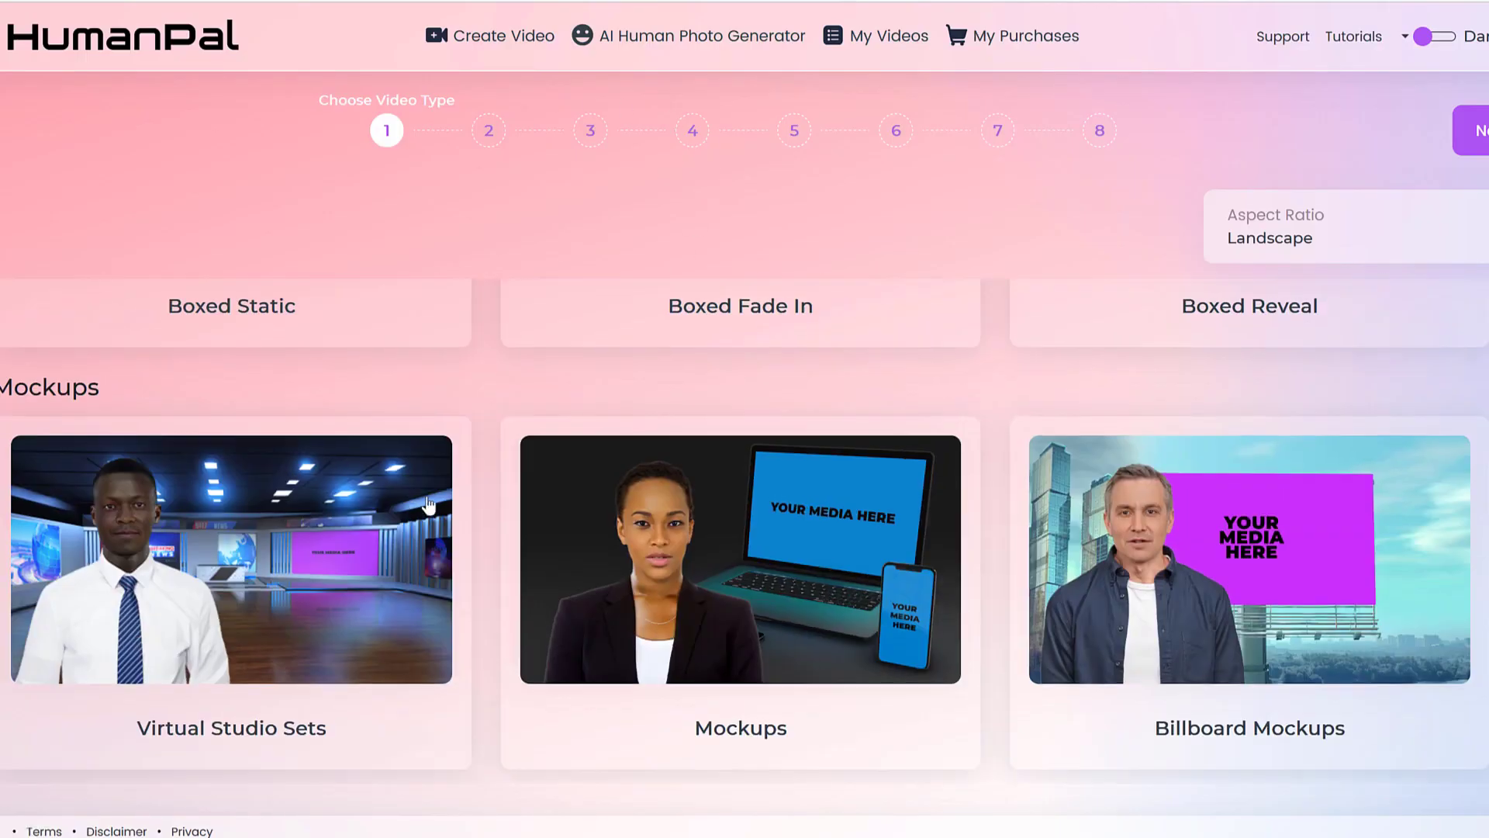
scroll(428, 505, up, 4)
click(633, 498)
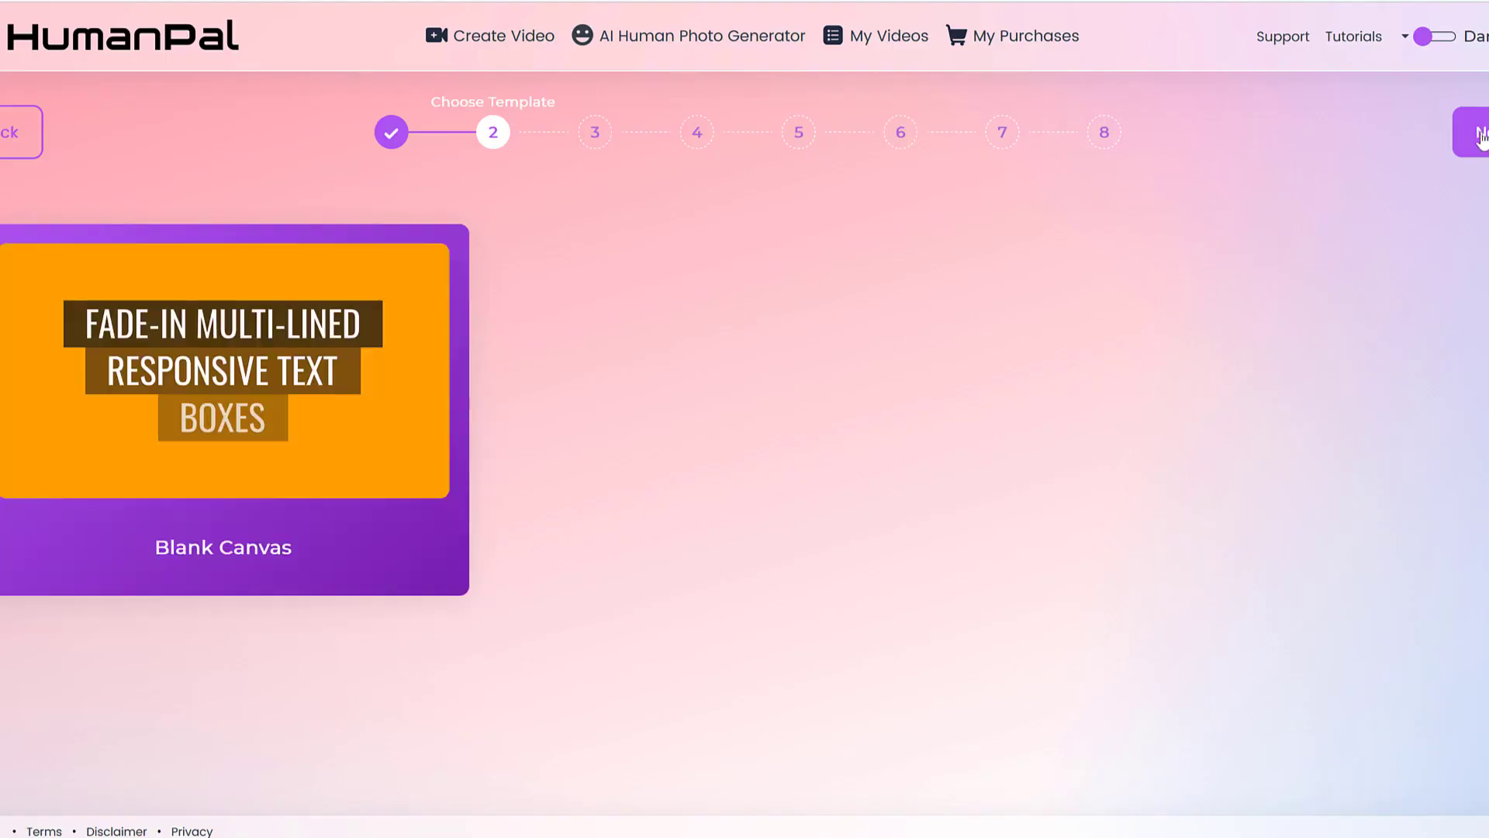
click(1480, 137)
Step: Pick the Thomas Formal avatar and continue to the voice step
scroll(828, 432, down, 5)
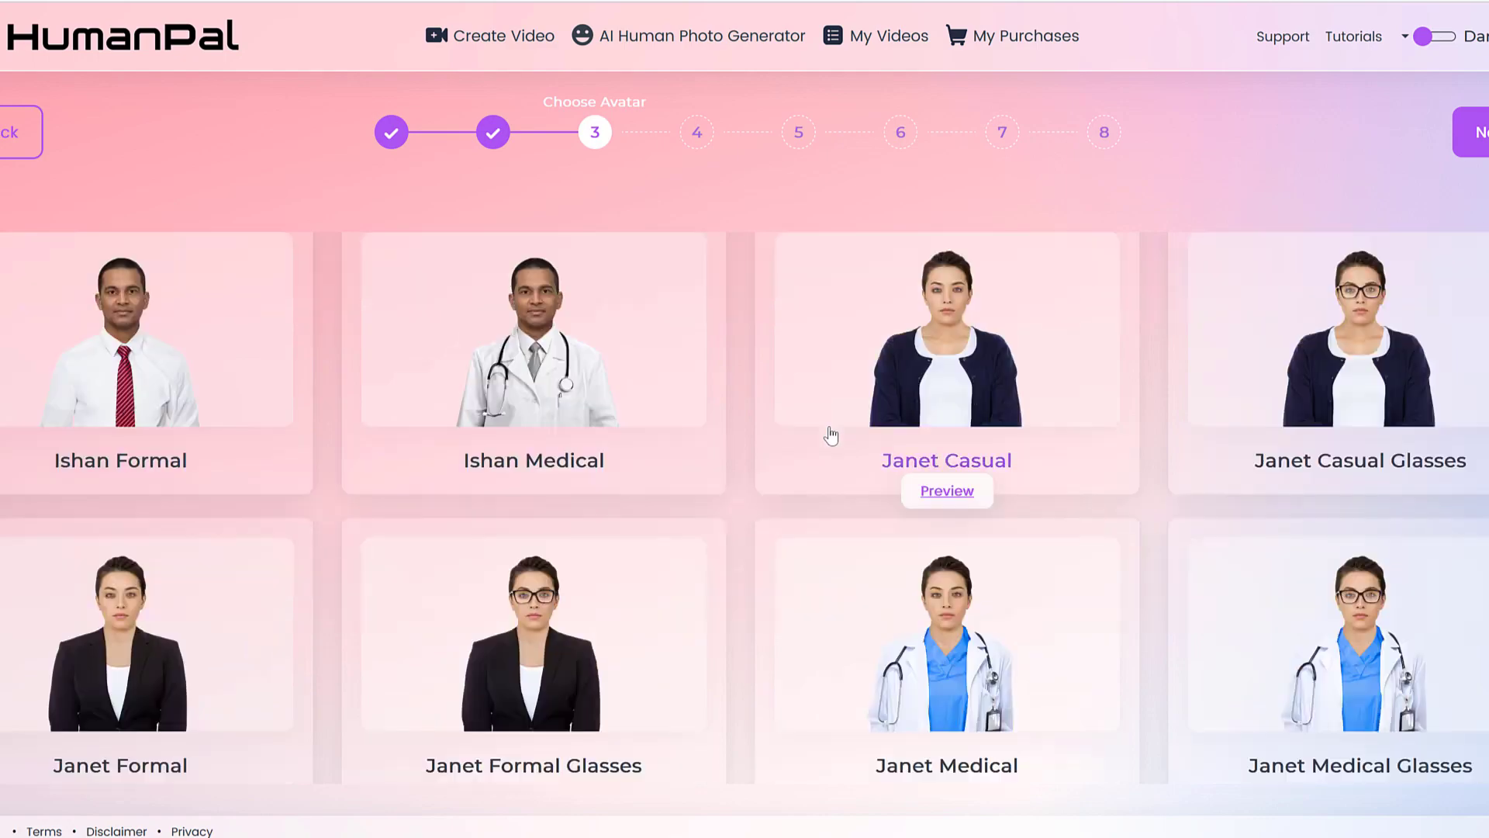
scroll(831, 435, down, 15)
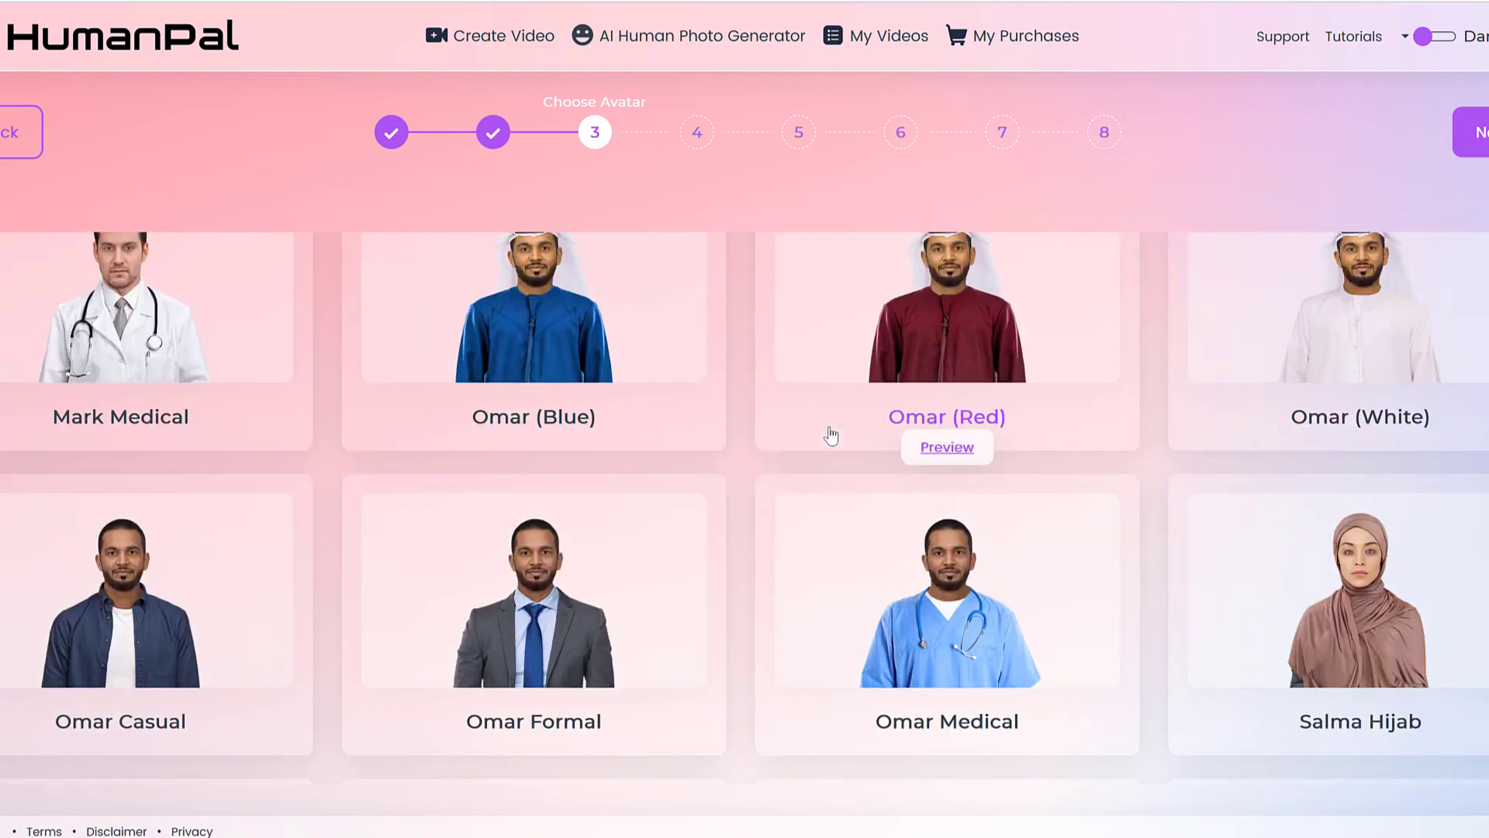
scroll(829, 433, down, 8)
click(80, 610)
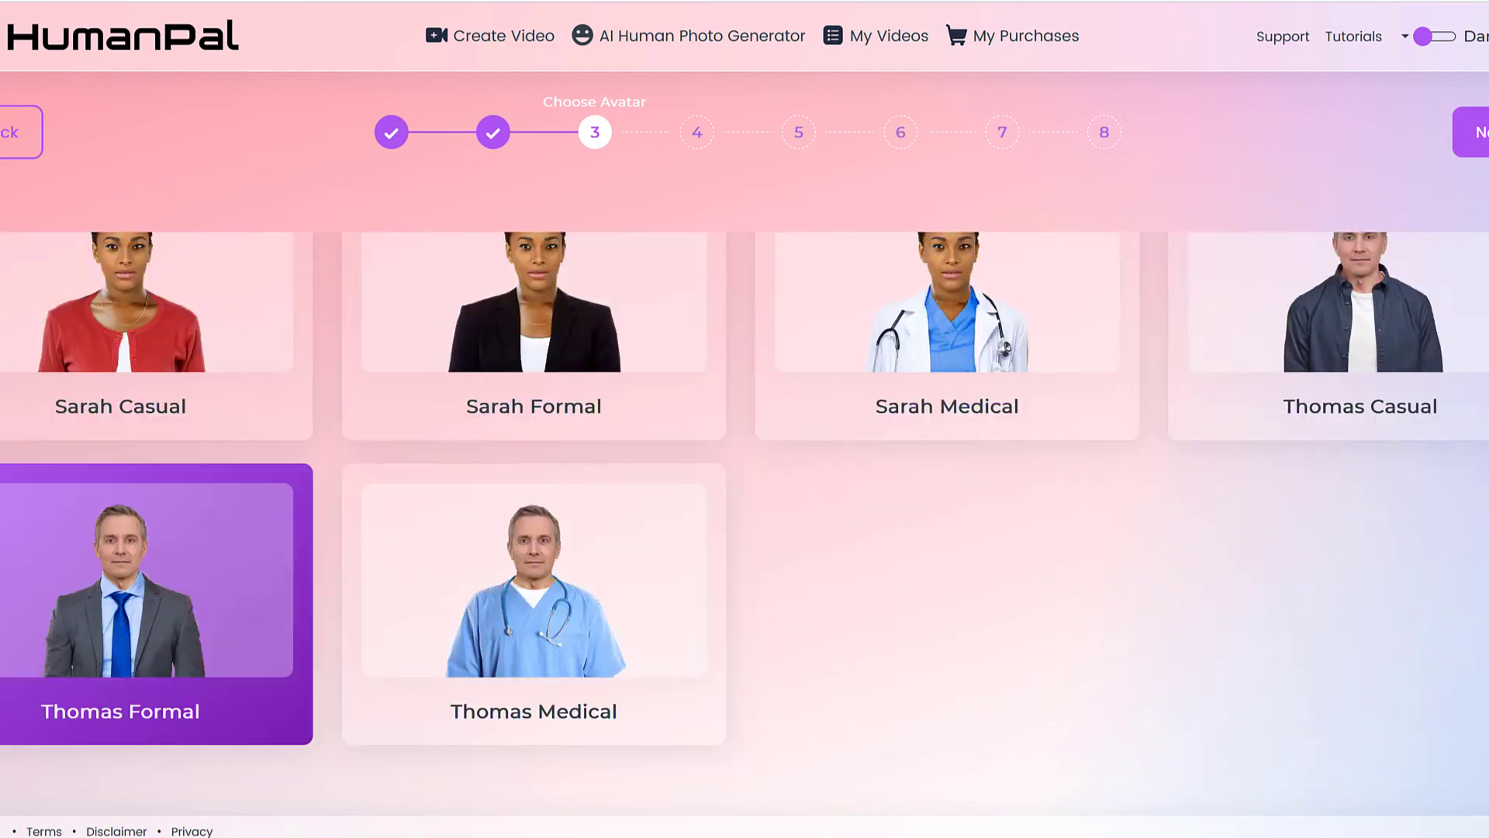
click(1480, 137)
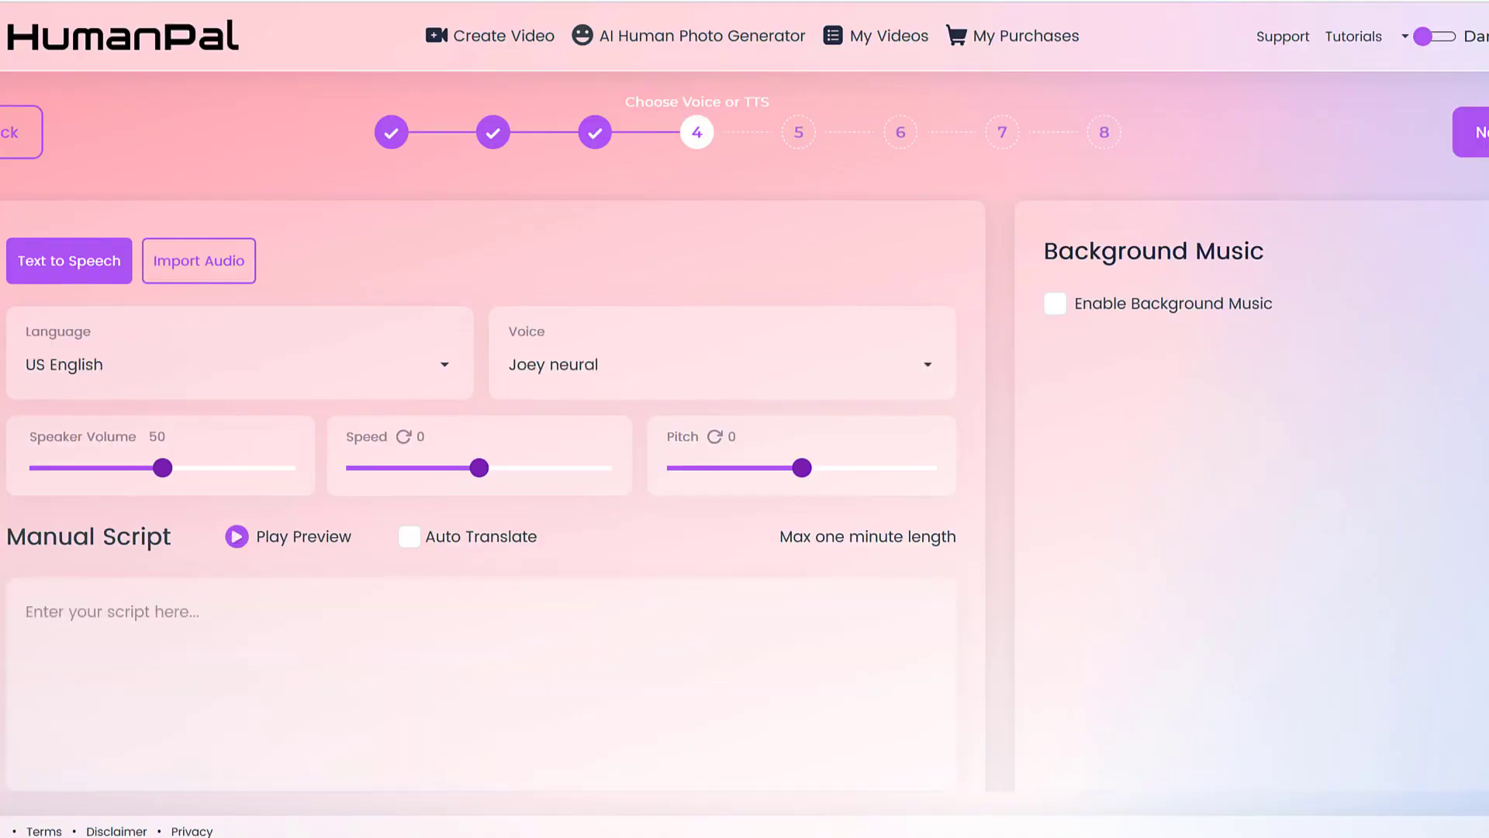
Step: Paste the realtor script into Manual Script and choose Logan as the voice
click(459, 618)
key(ctrl+v)
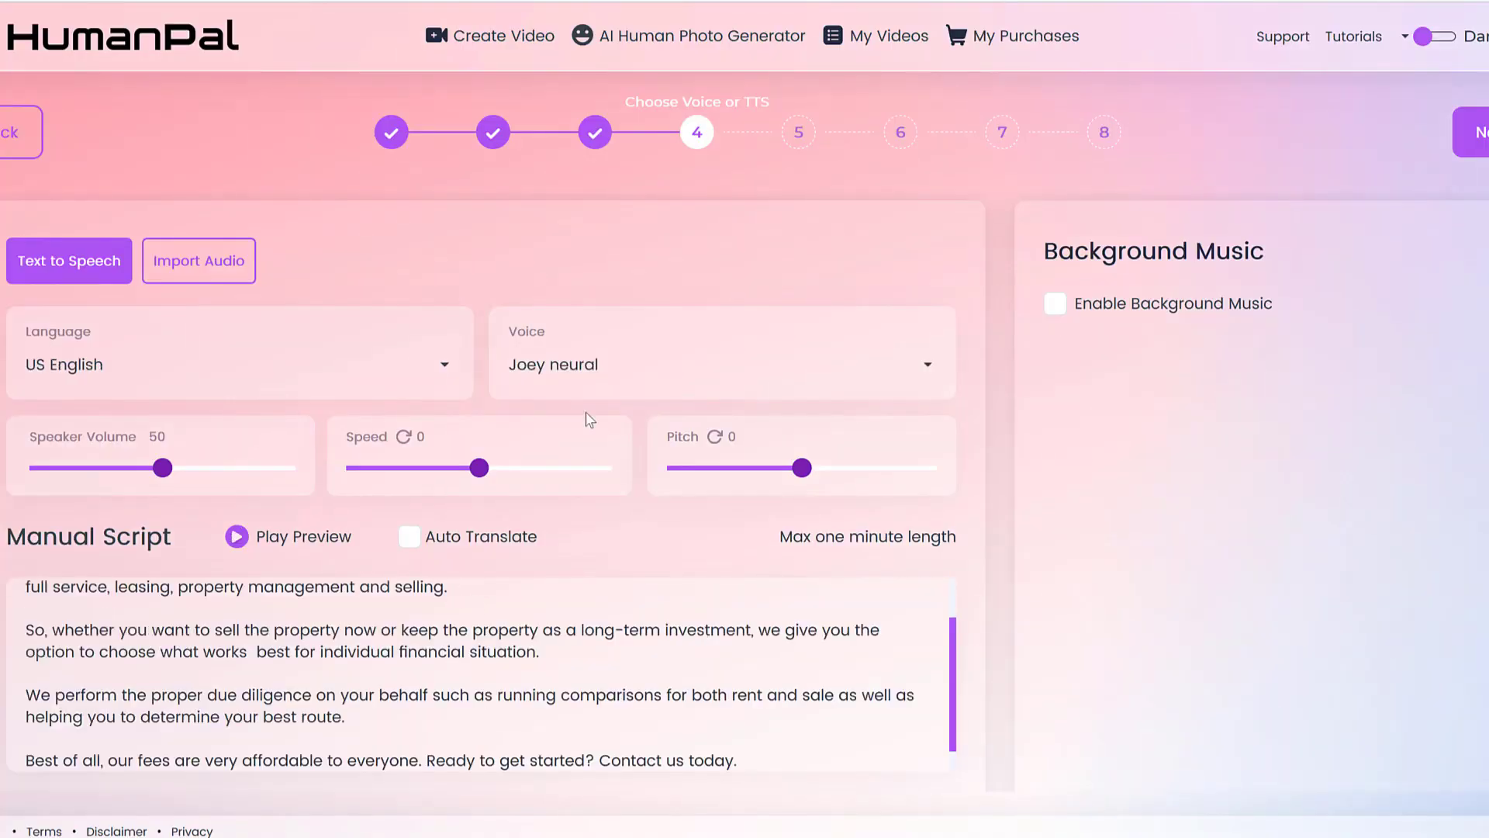
click(702, 372)
scroll(682, 551, down, 3)
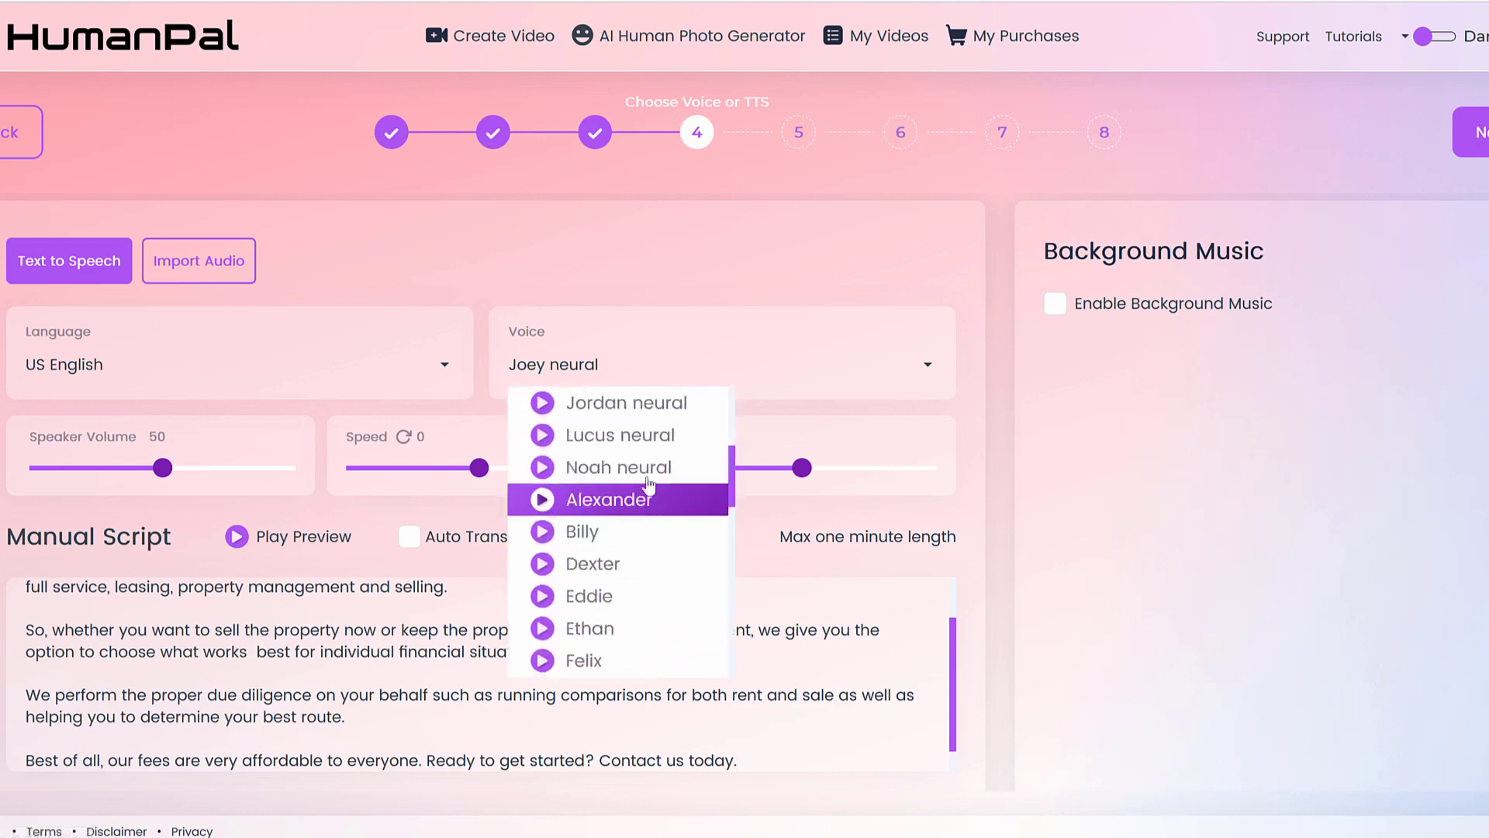
scroll(636, 531, down, 5)
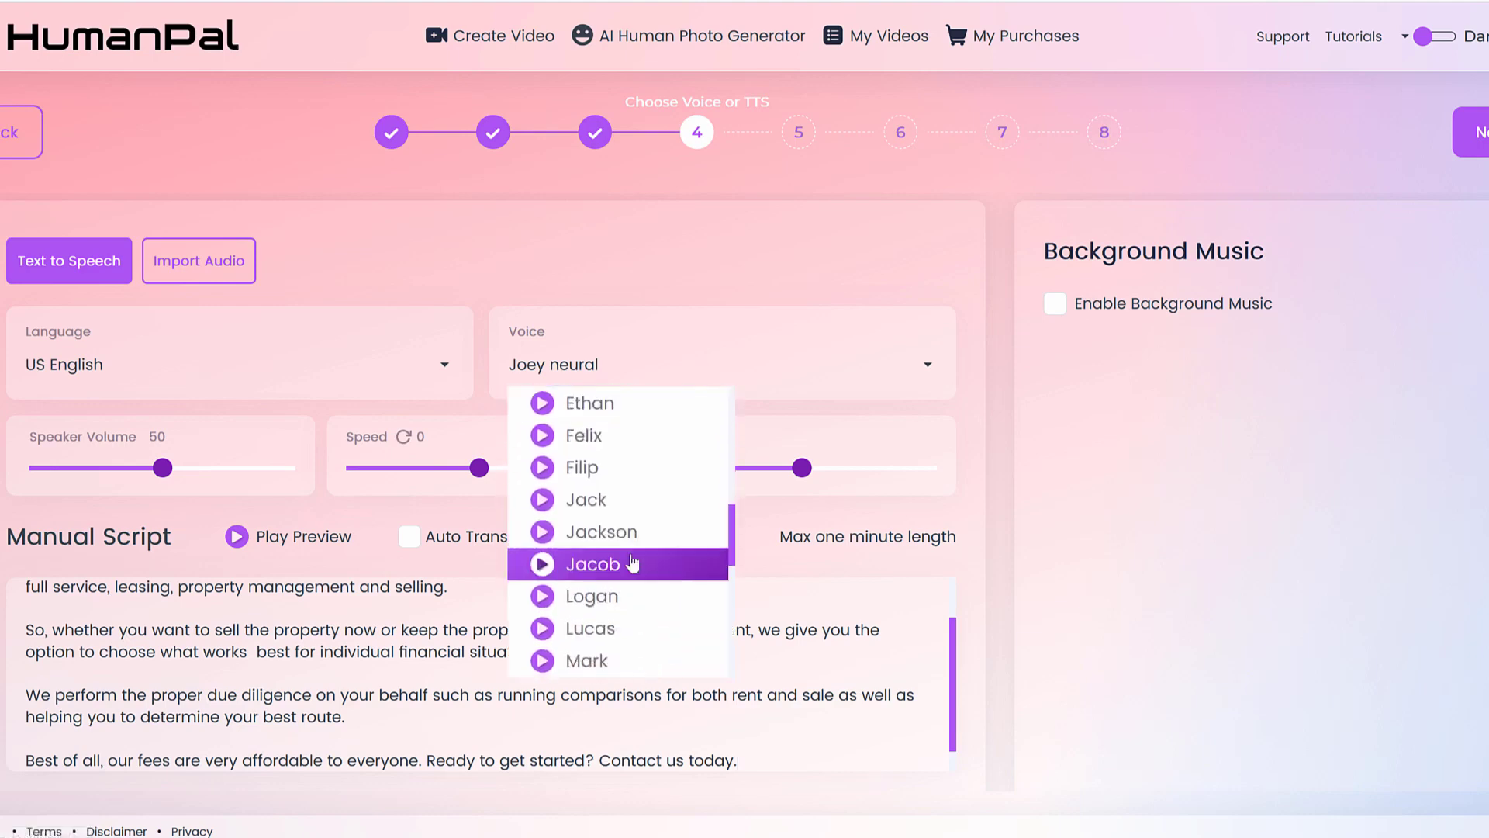
scroll(633, 564, down, 3)
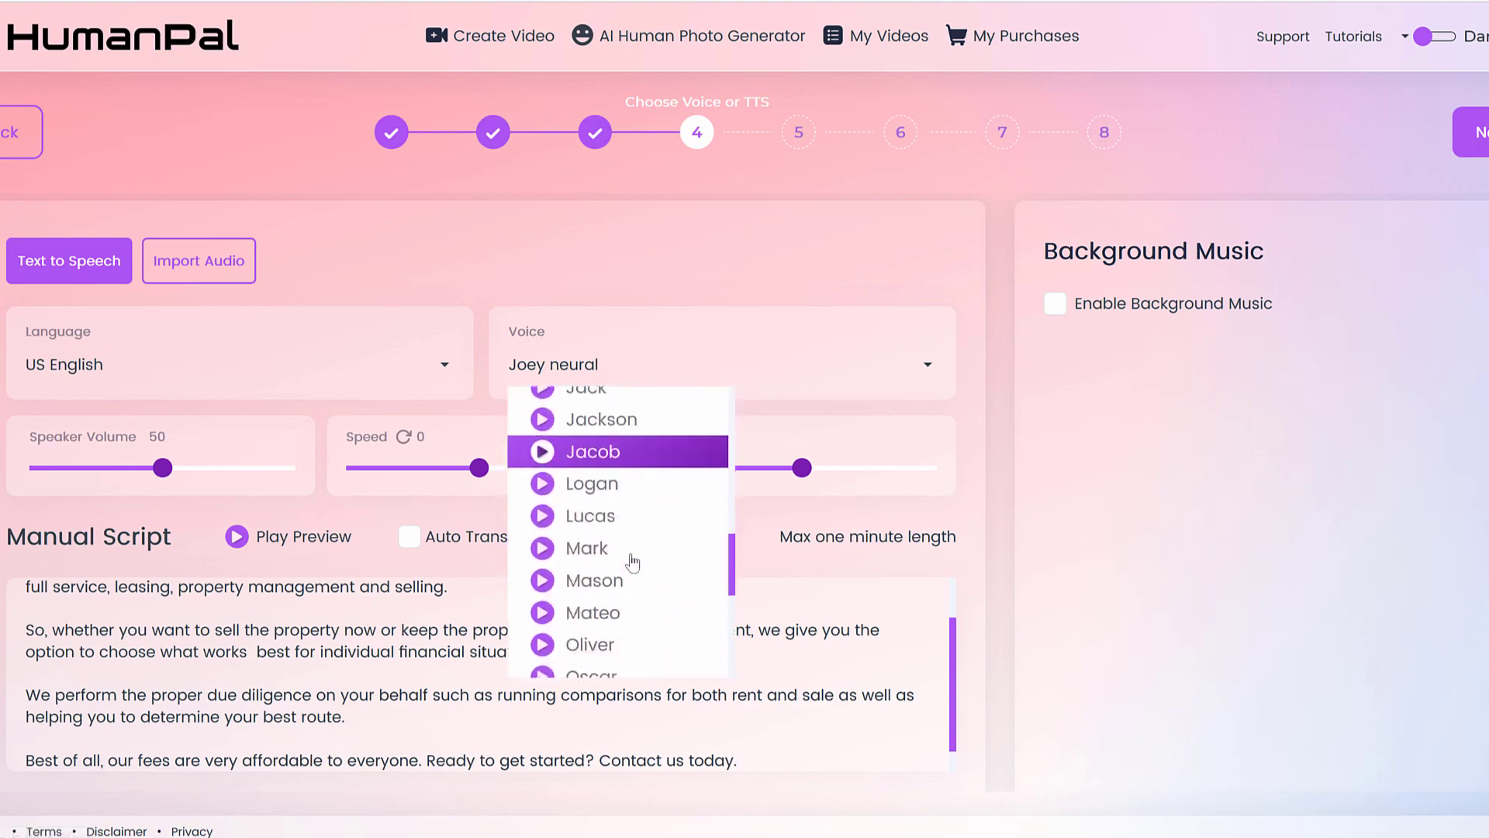
click(622, 489)
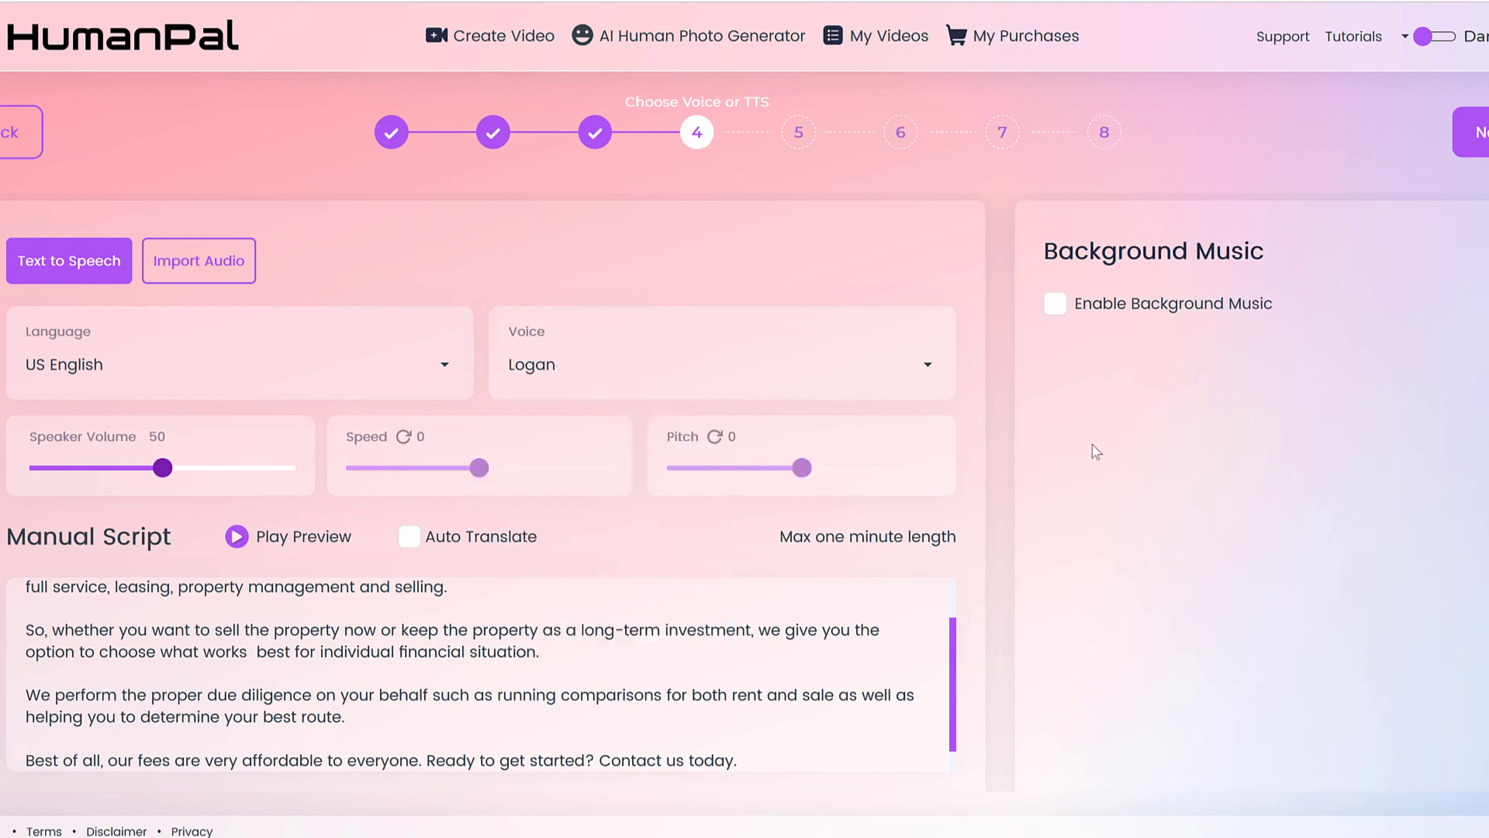
Step: Advance past the text position and video settings steps to Create Your Video
click(1473, 132)
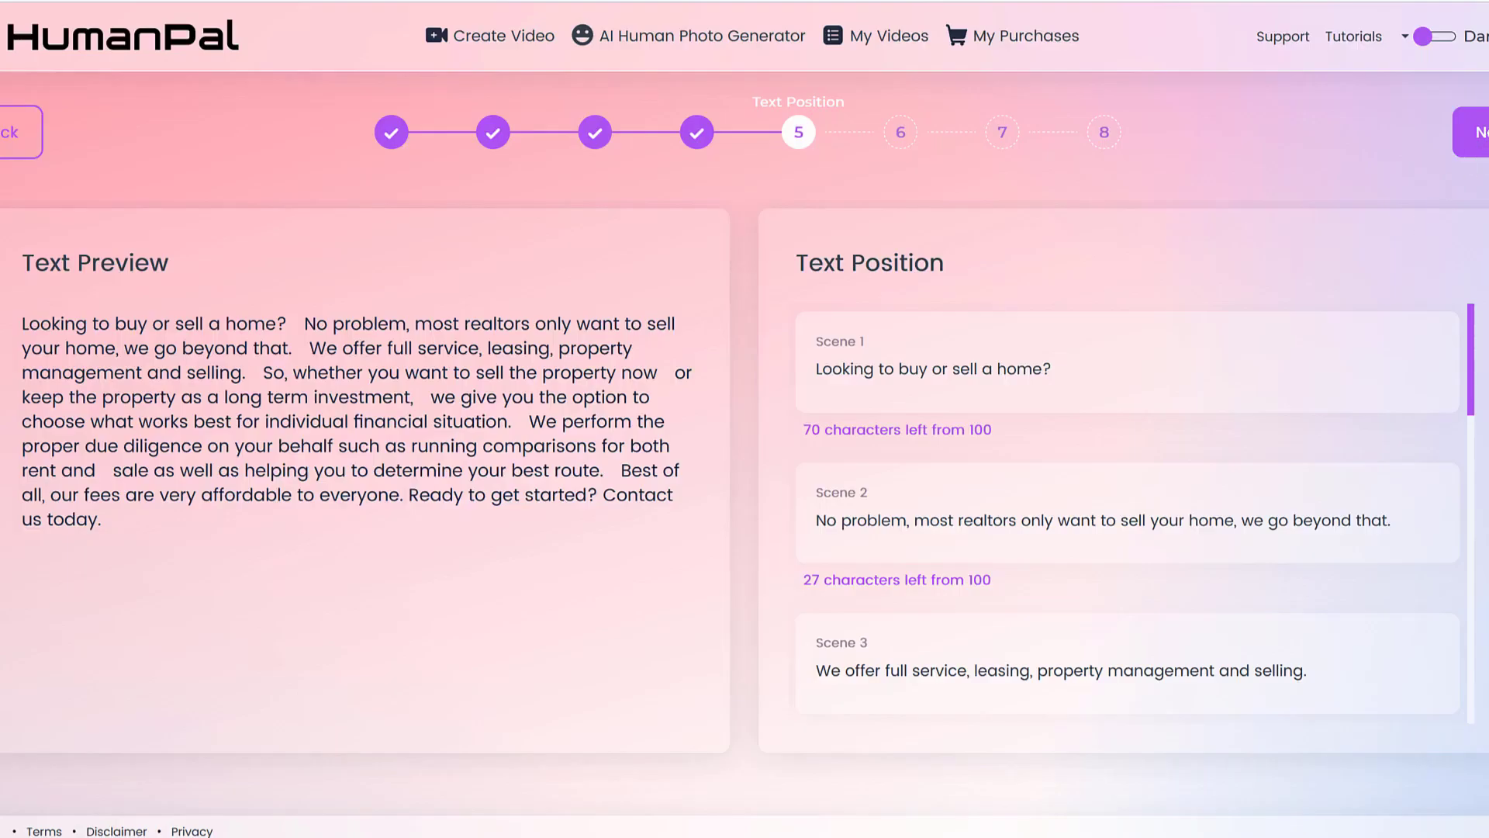
click(1474, 132)
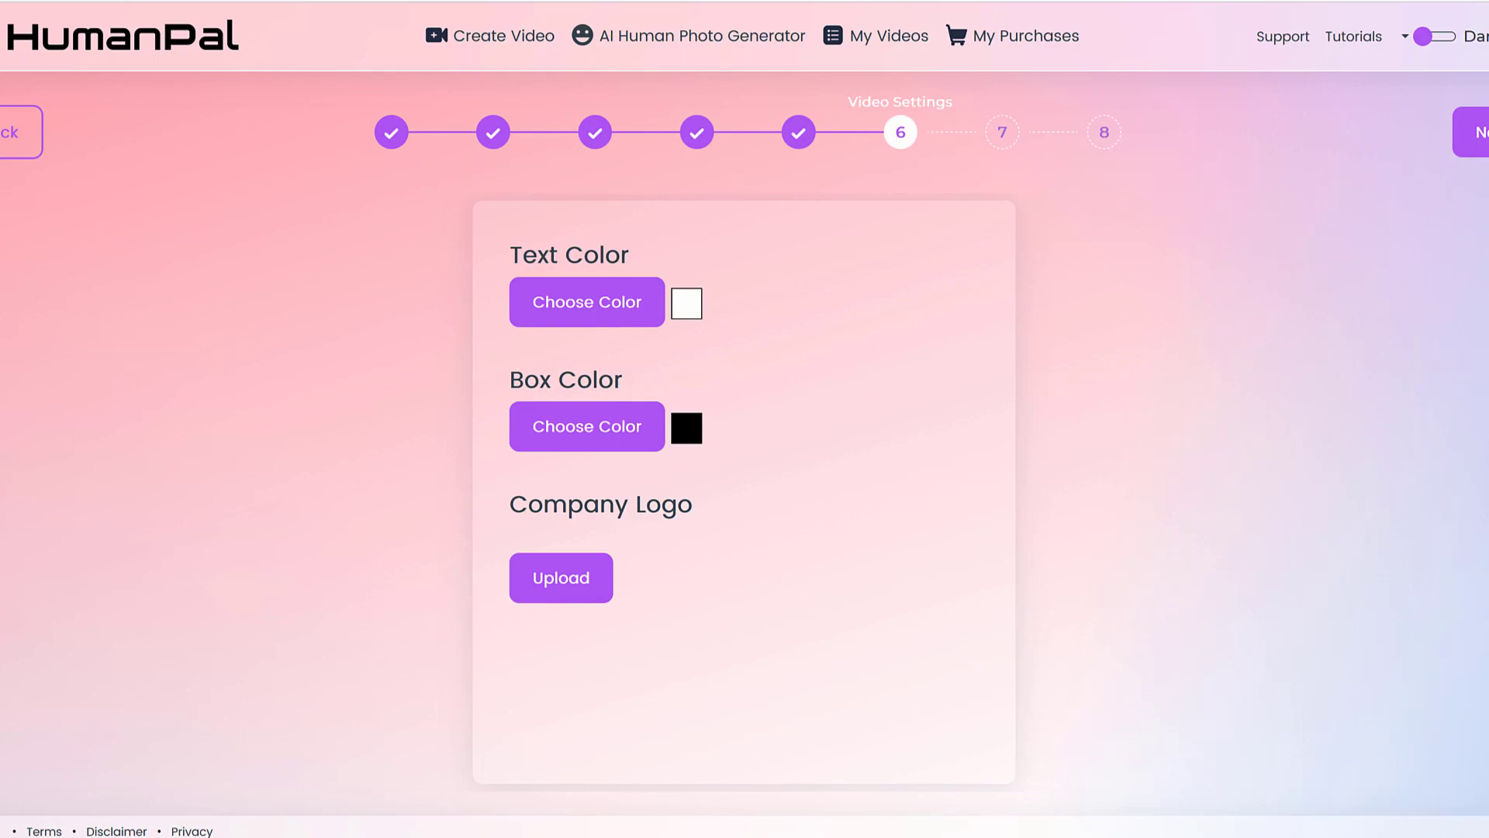
click(1473, 132)
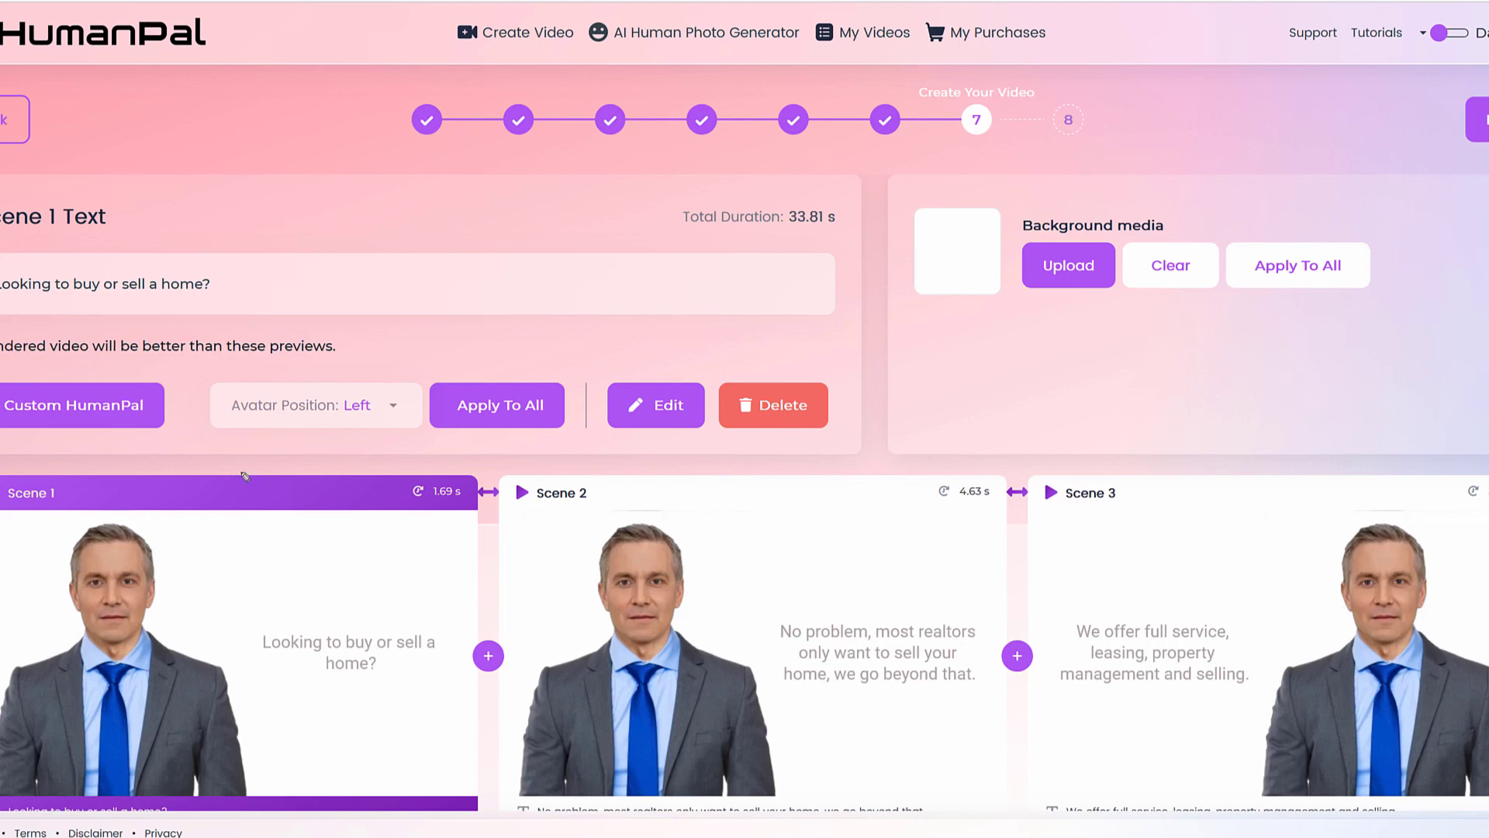
Step: Apply the first media-library face, the grey-blond man, to the scene avatar
drag(275, 491, 153, 444)
click(40, 411)
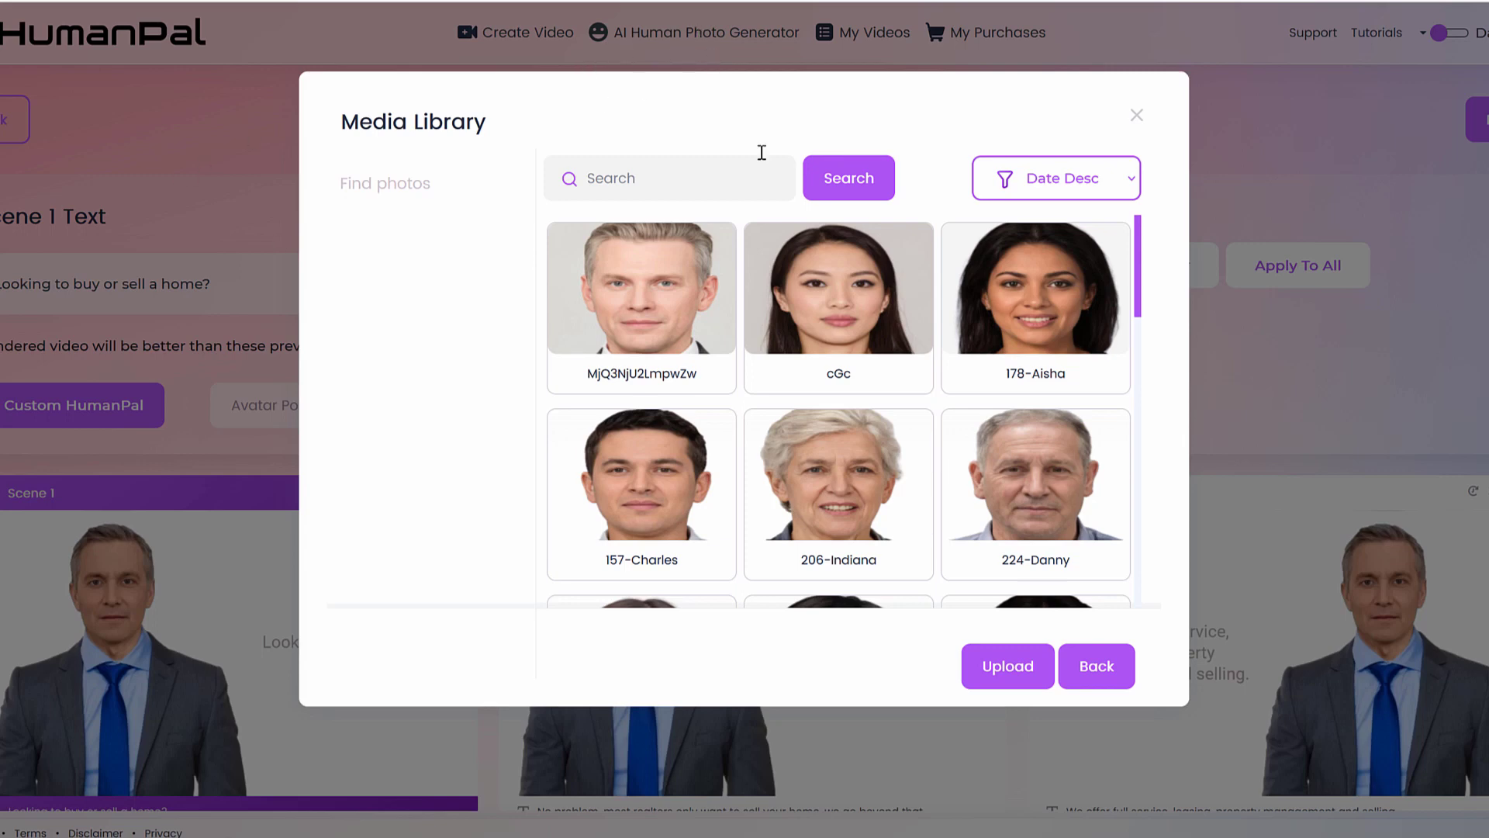
click(1136, 116)
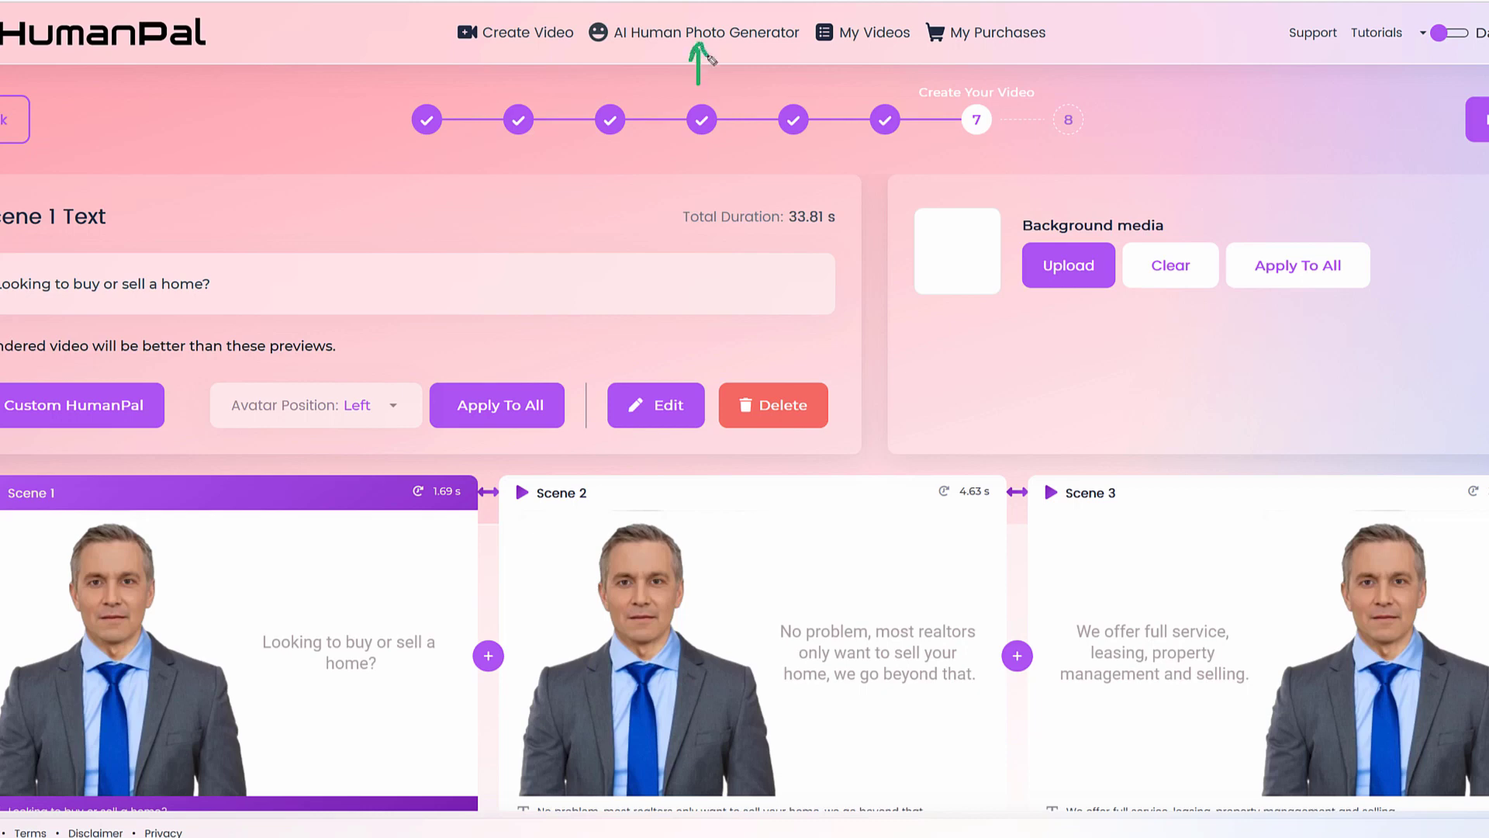
mouse_move(208, 481)
mouse_down()
mouse_move(152, 441)
mouse_move(192, 446)
mouse_up()
click(64, 411)
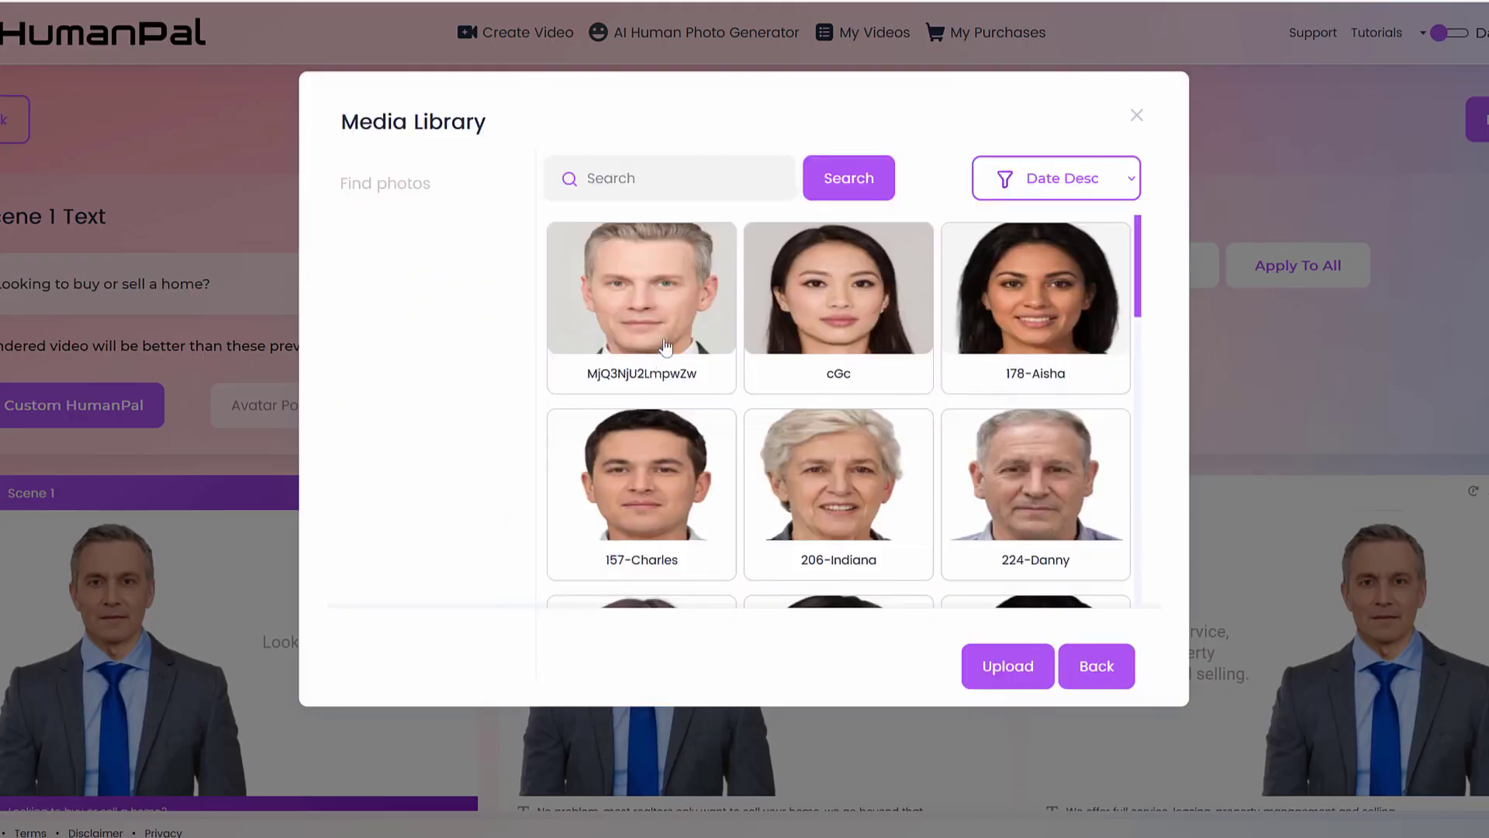
click(704, 288)
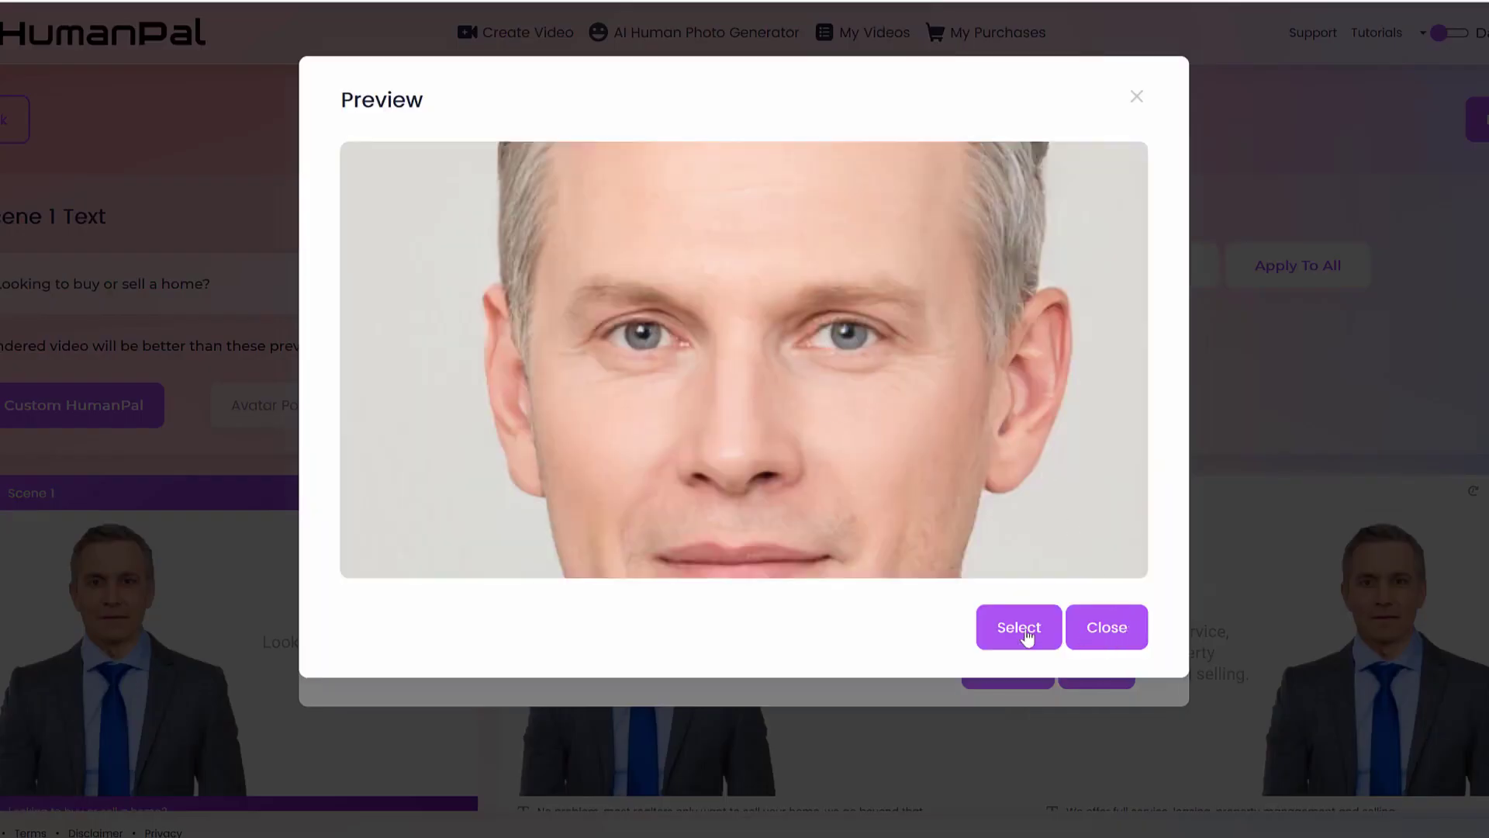
click(1017, 625)
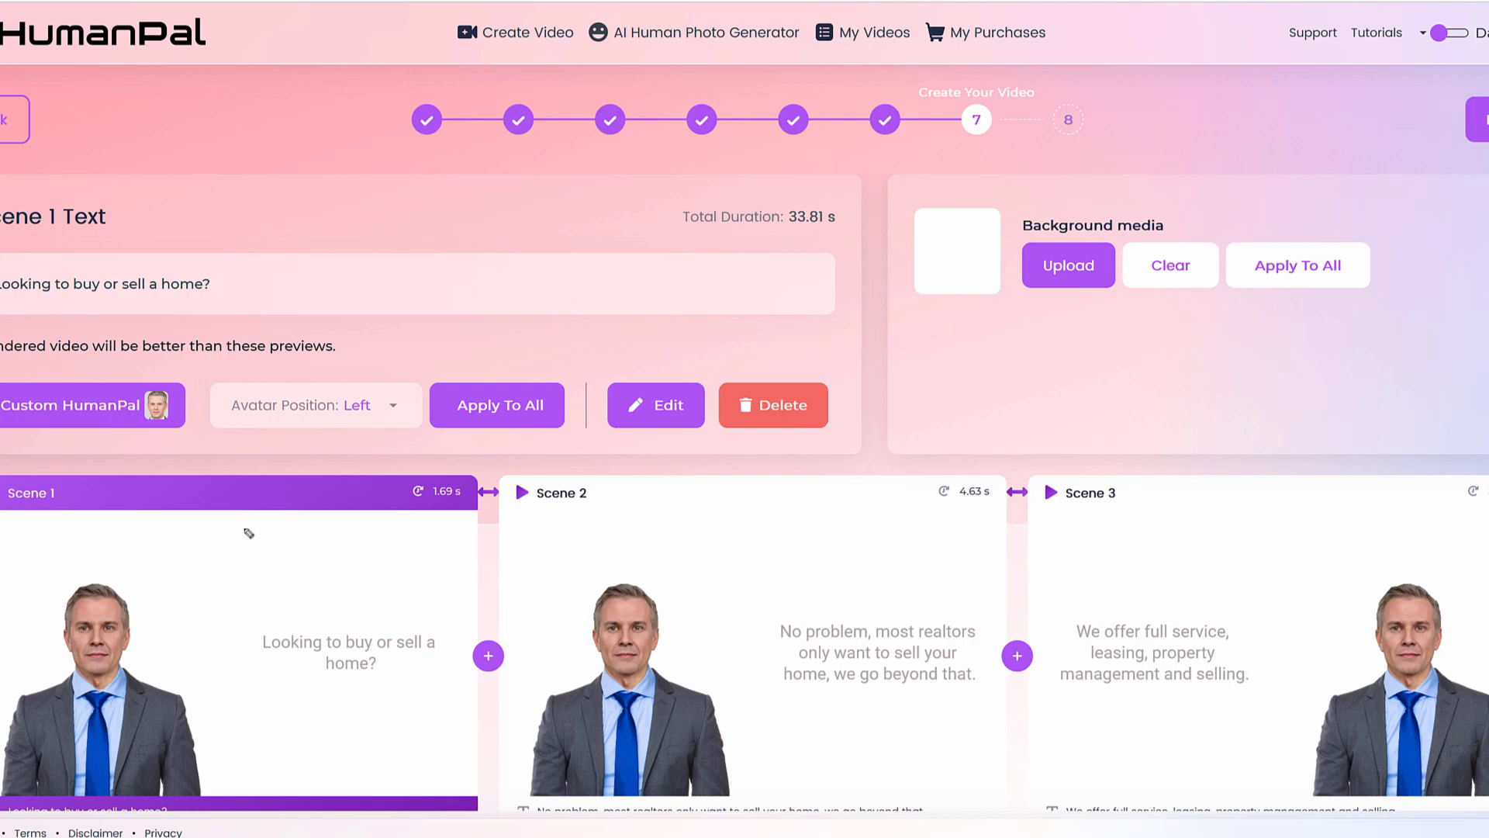
mouse_move(187, 523)
mouse_down()
mouse_move(175, 596)
mouse_move(144, 608)
mouse_move(187, 619)
mouse_up()
mouse_move(642, 107)
mouse_down()
mouse_move(673, 46)
mouse_move(682, 57)
mouse_up()
mouse_move(2, 423)
mouse_down()
mouse_move(159, 441)
mouse_move(208, 372)
mouse_move(37, 359)
mouse_up()
Step: Put the cGc young woman's face from the media library on the avatar
click(133, 411)
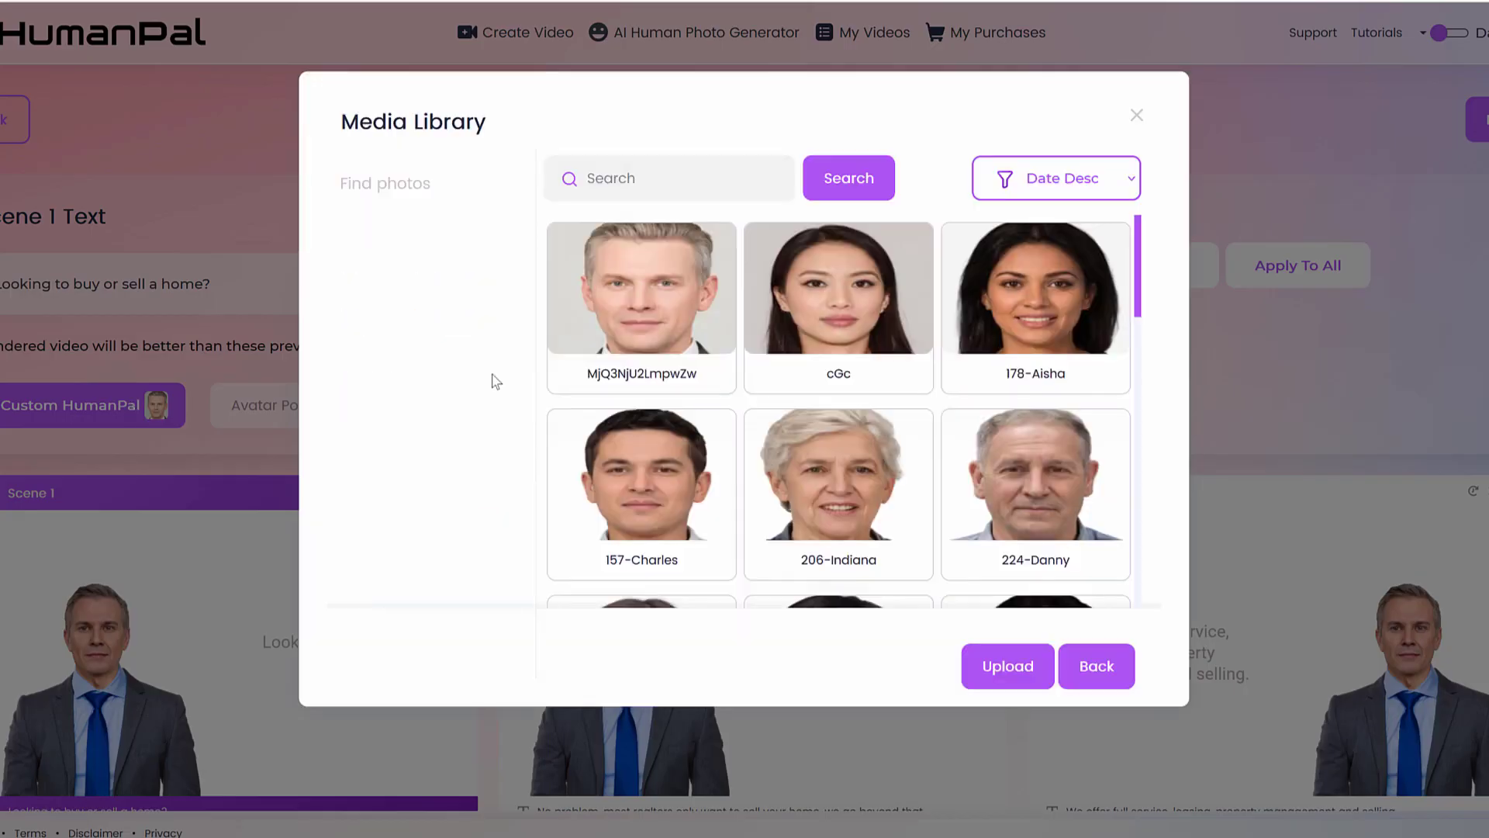
click(832, 293)
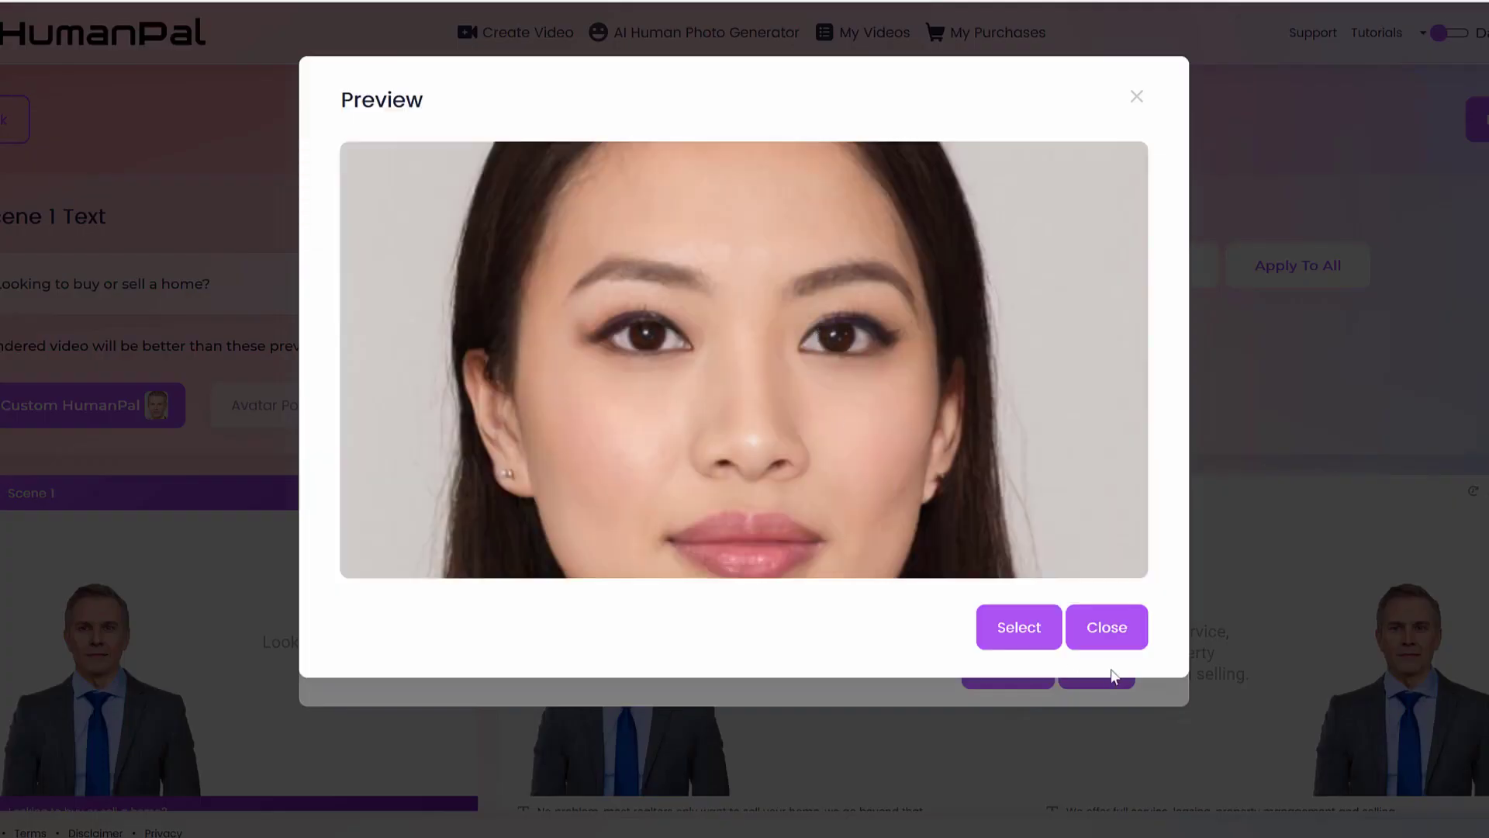
click(1017, 630)
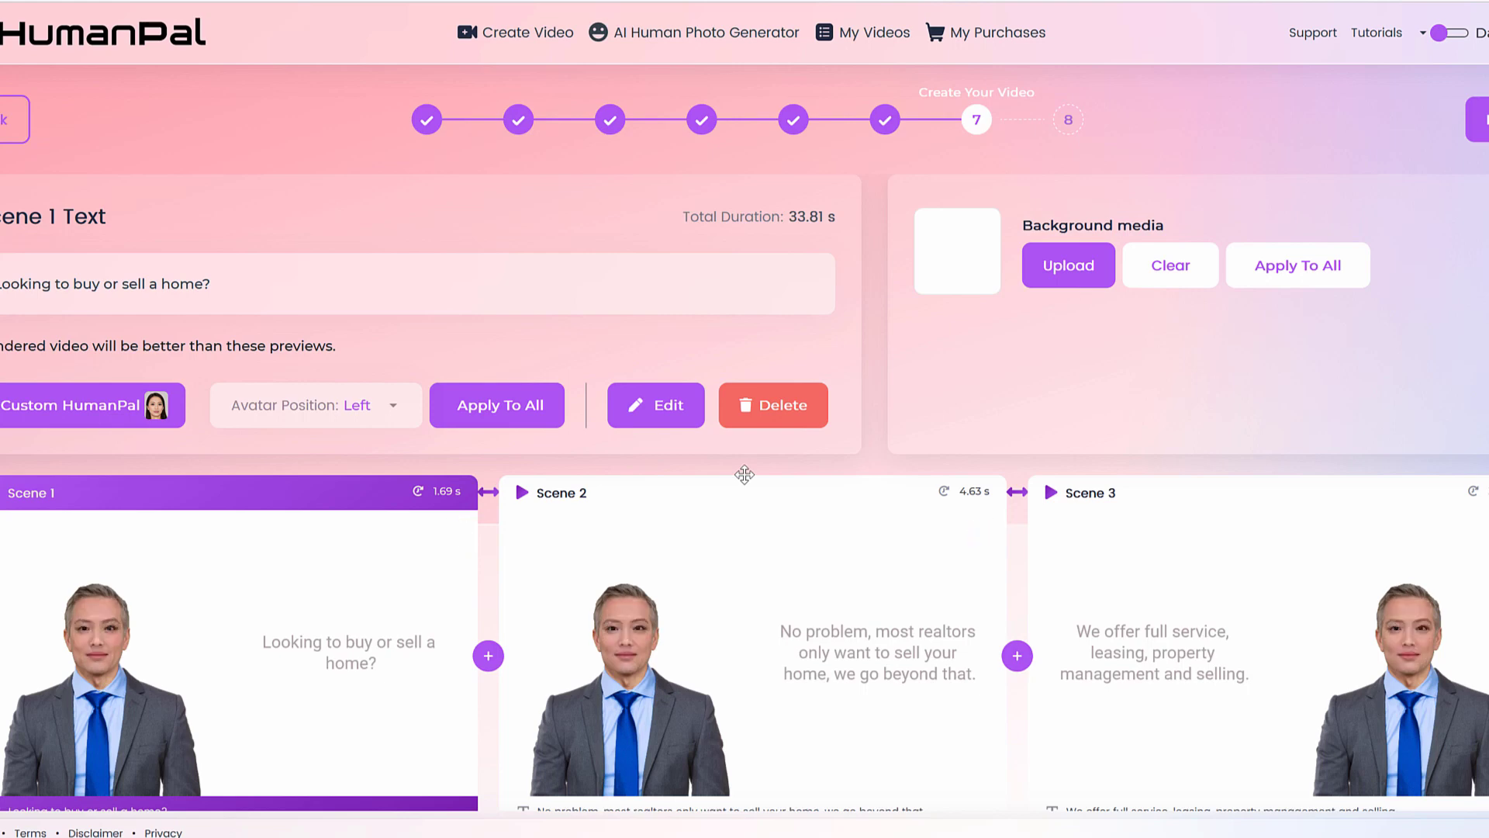
Step: Swap it for the 206 grey-haired older woman's face
click(138, 417)
click(810, 469)
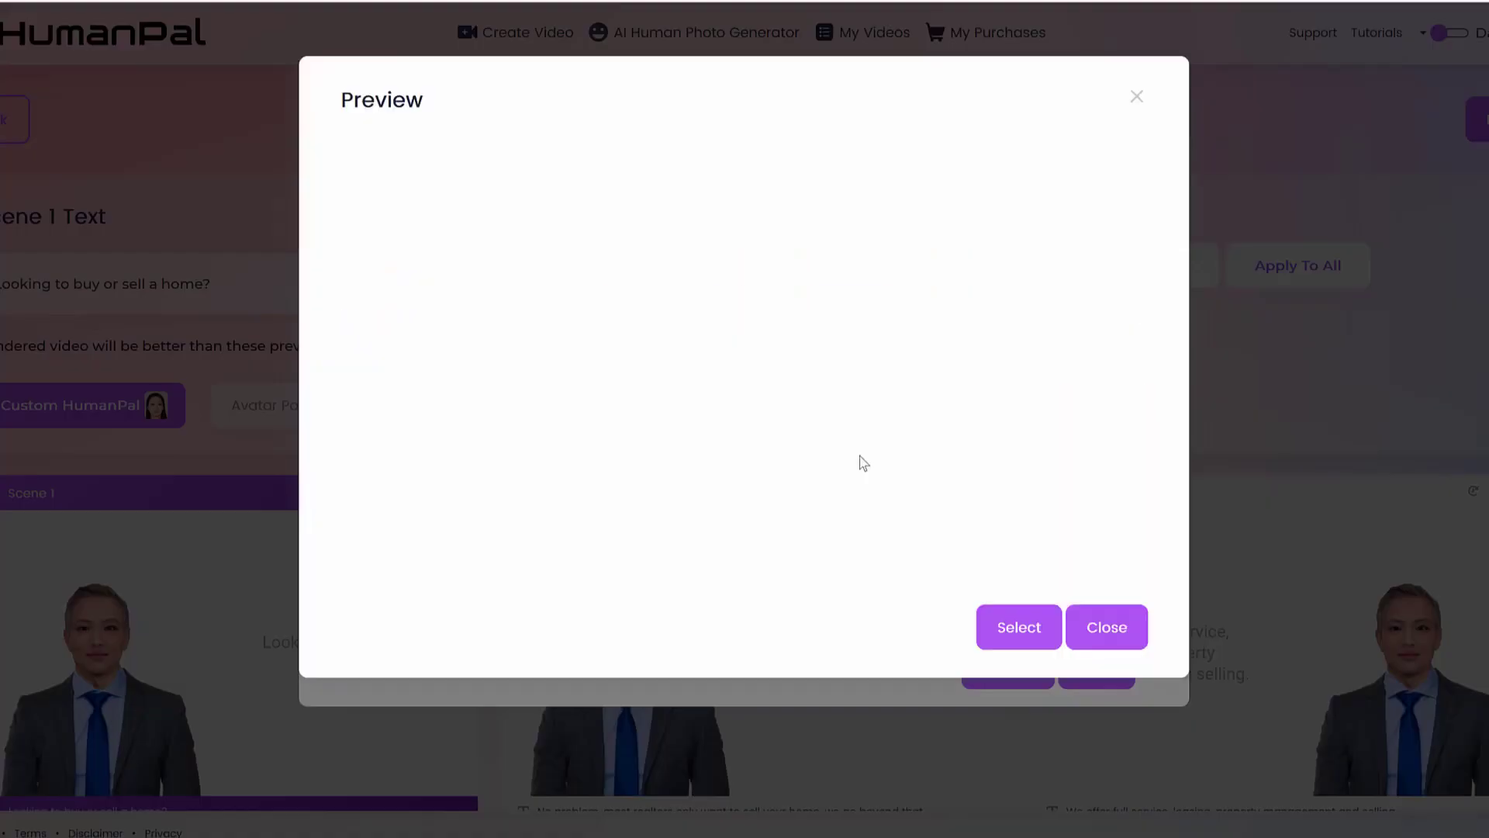
click(1013, 642)
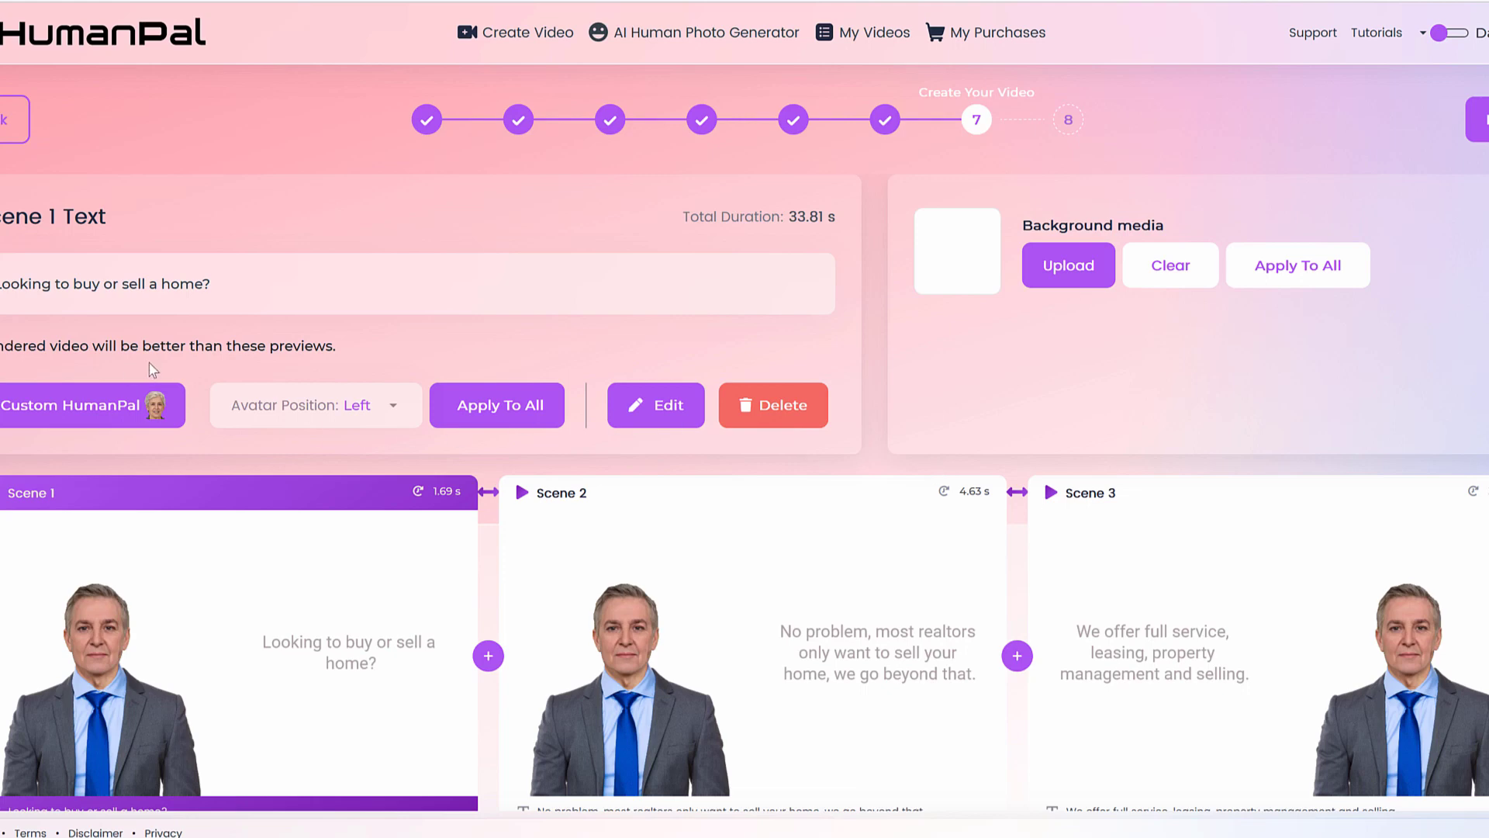
Step: Replace the avatar's face with the 224-Danny older man's photo
click(155, 408)
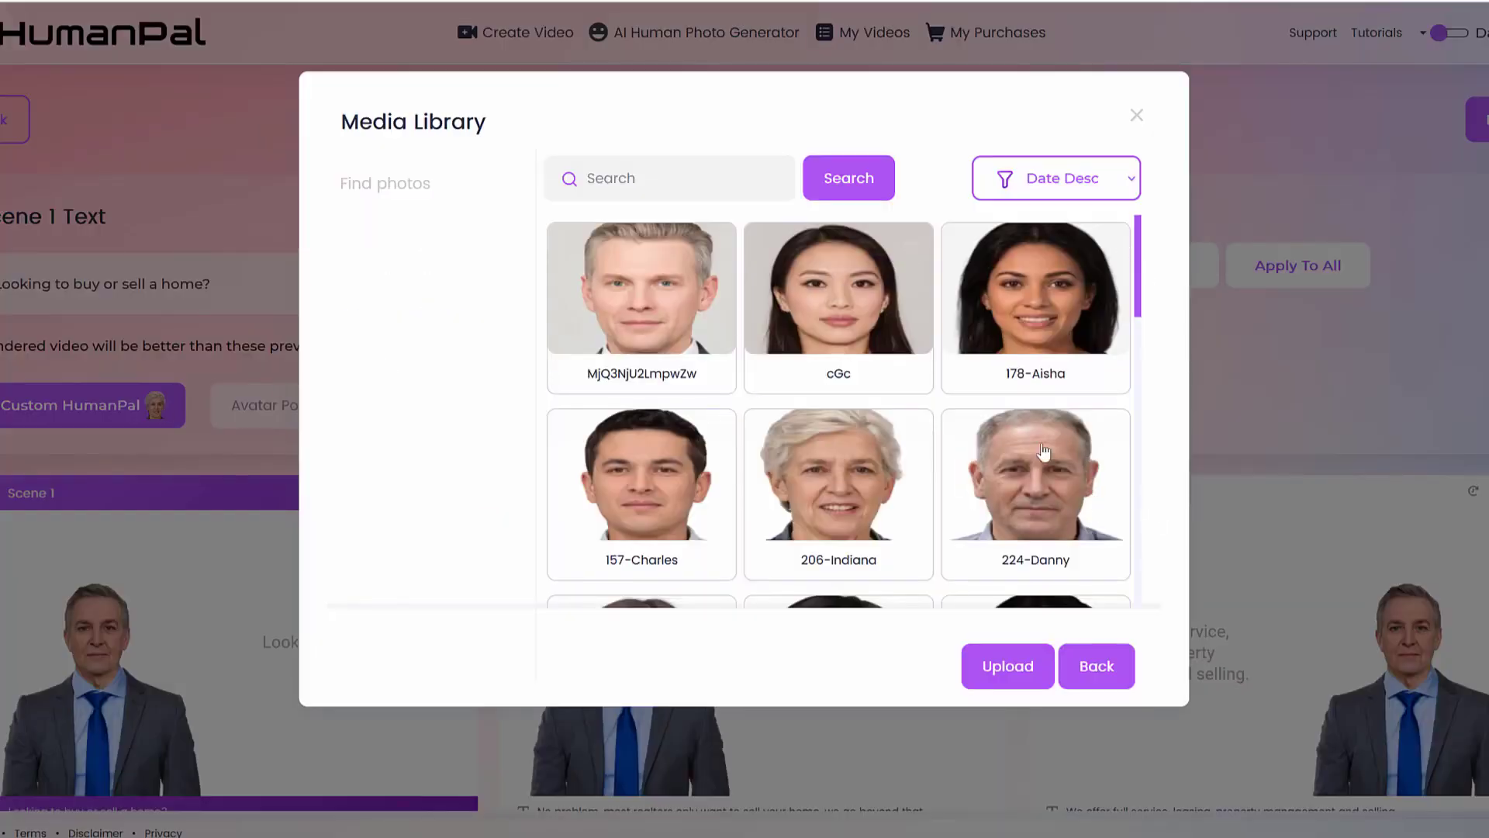
click(1053, 491)
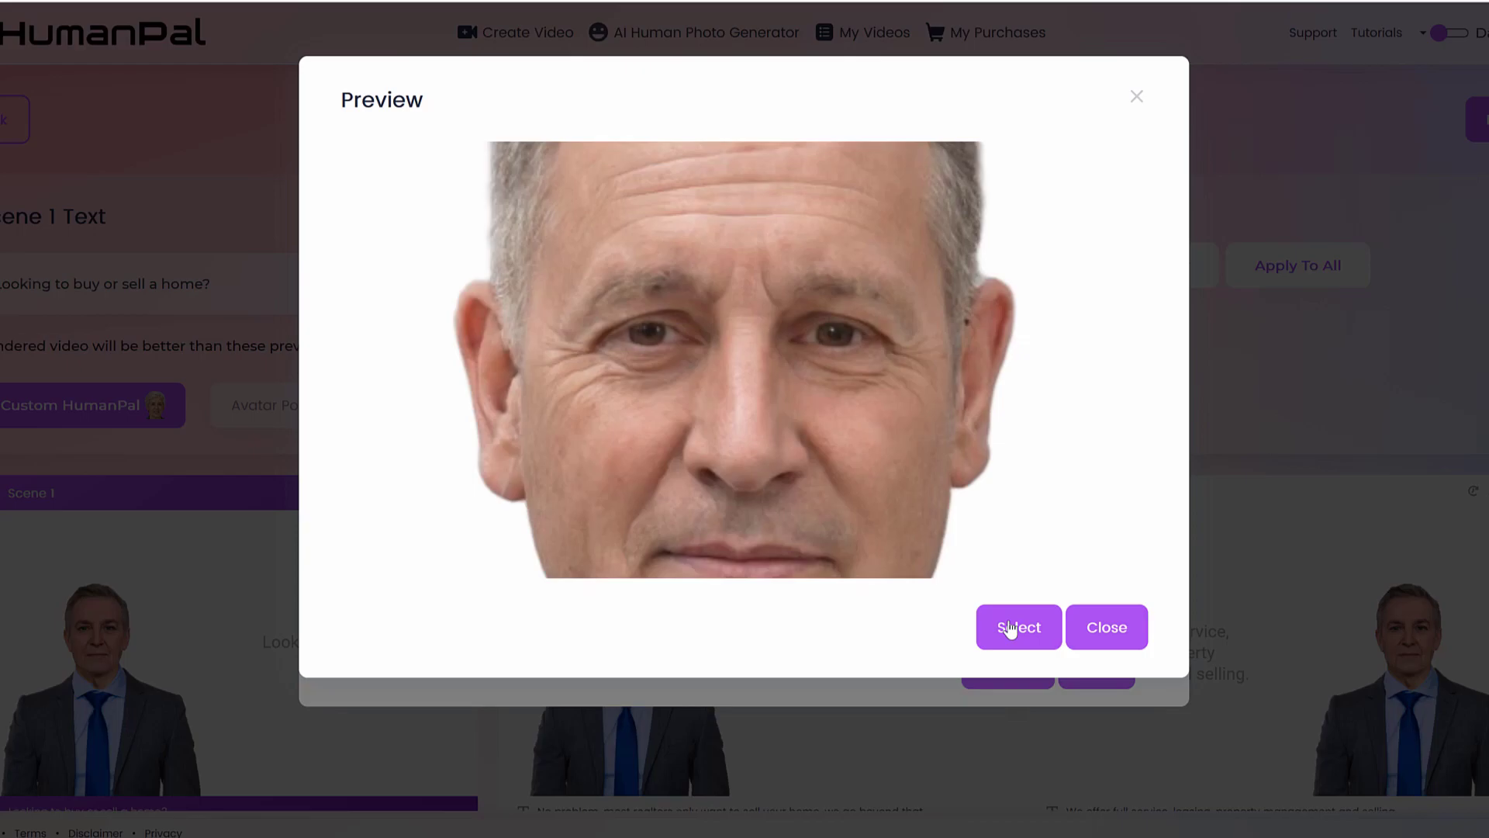
click(1010, 629)
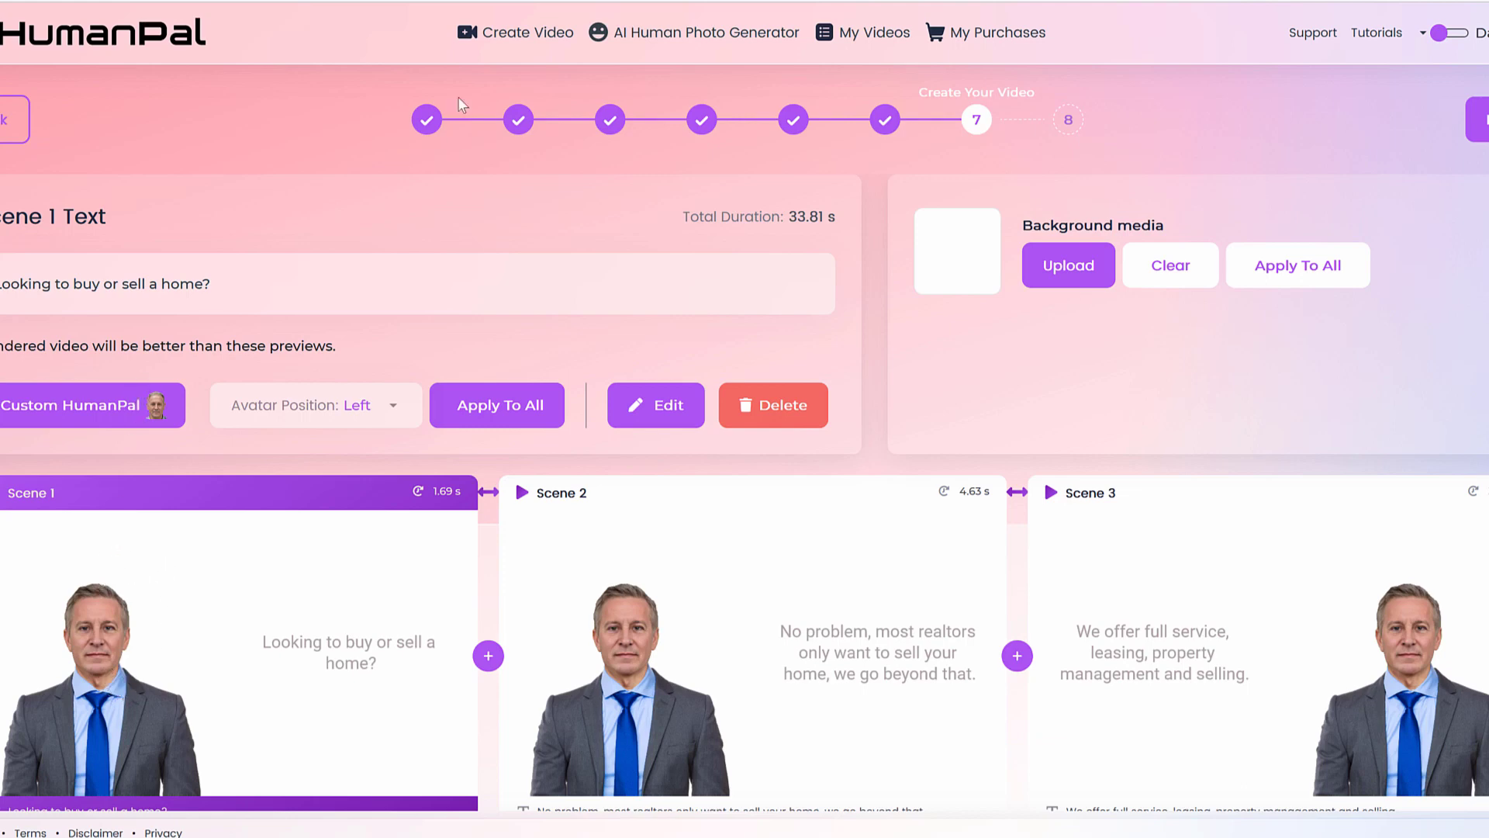
Step: Open a fresh video project, pick Boxed Fade In, and select the Aaron Formal avatar
right_click(534, 37)
click(550, 71)
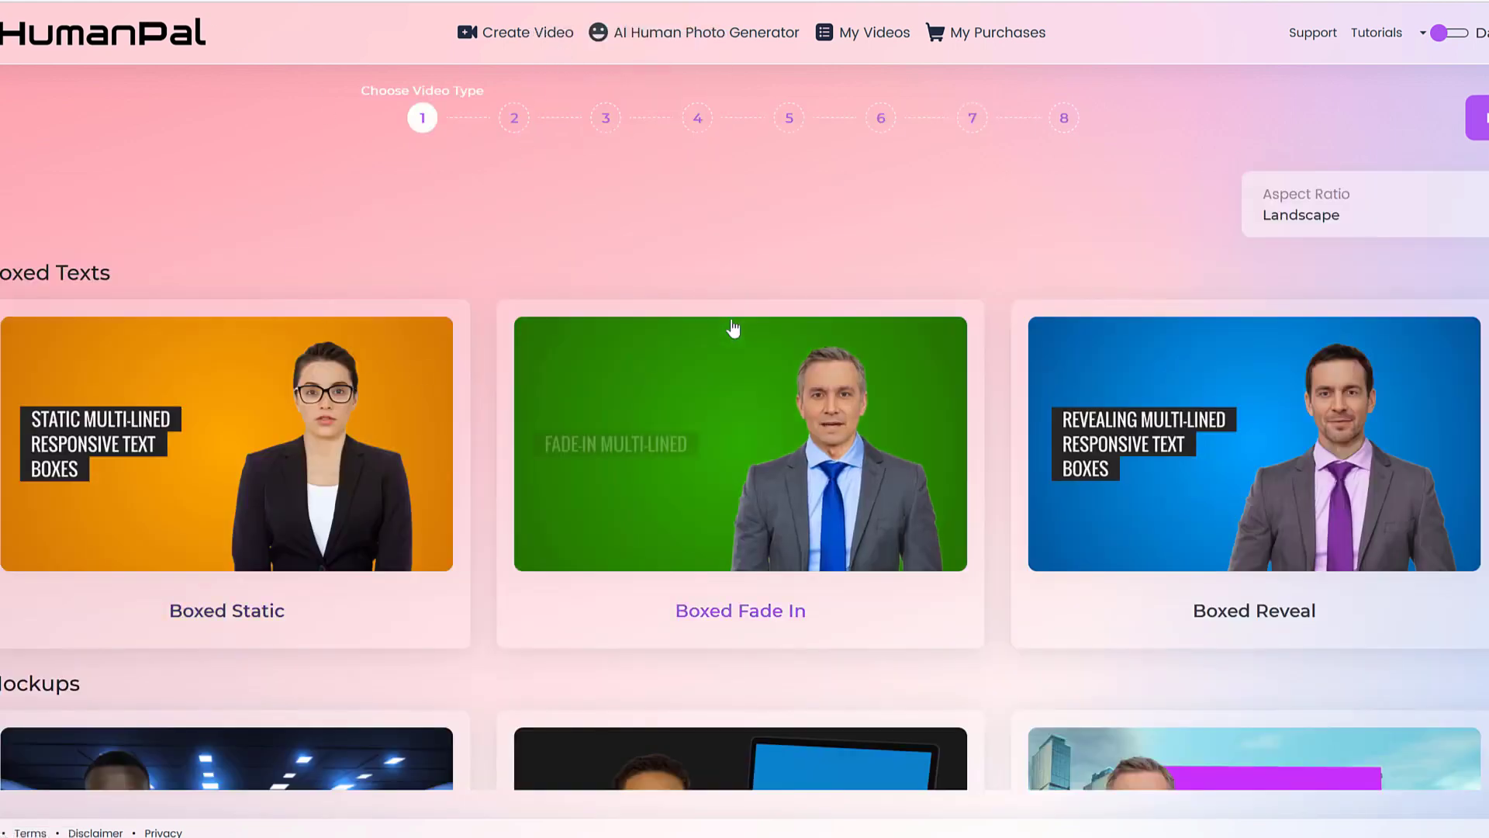
click(835, 514)
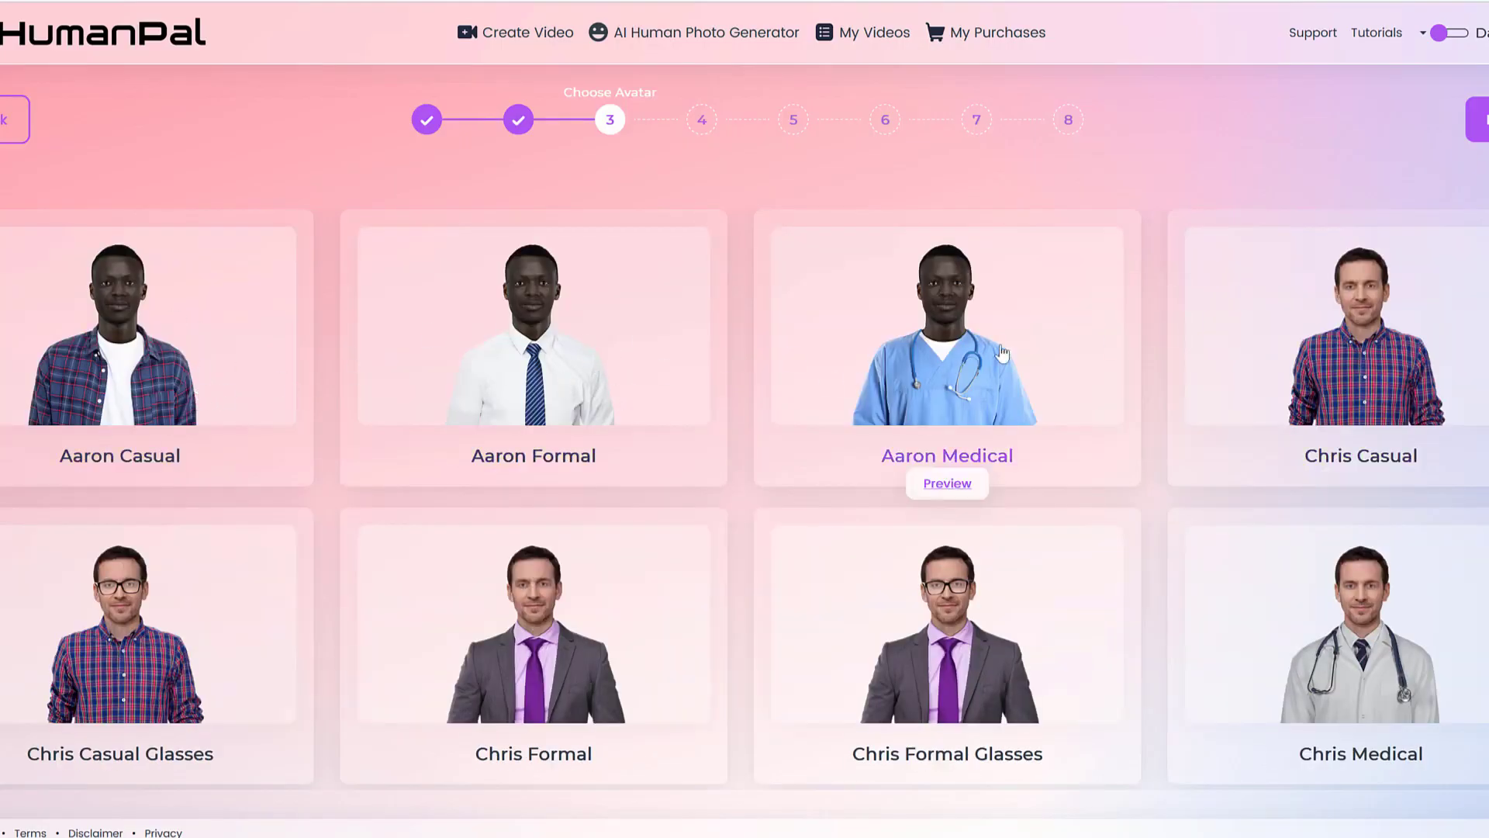
scroll(669, 406, down, 4)
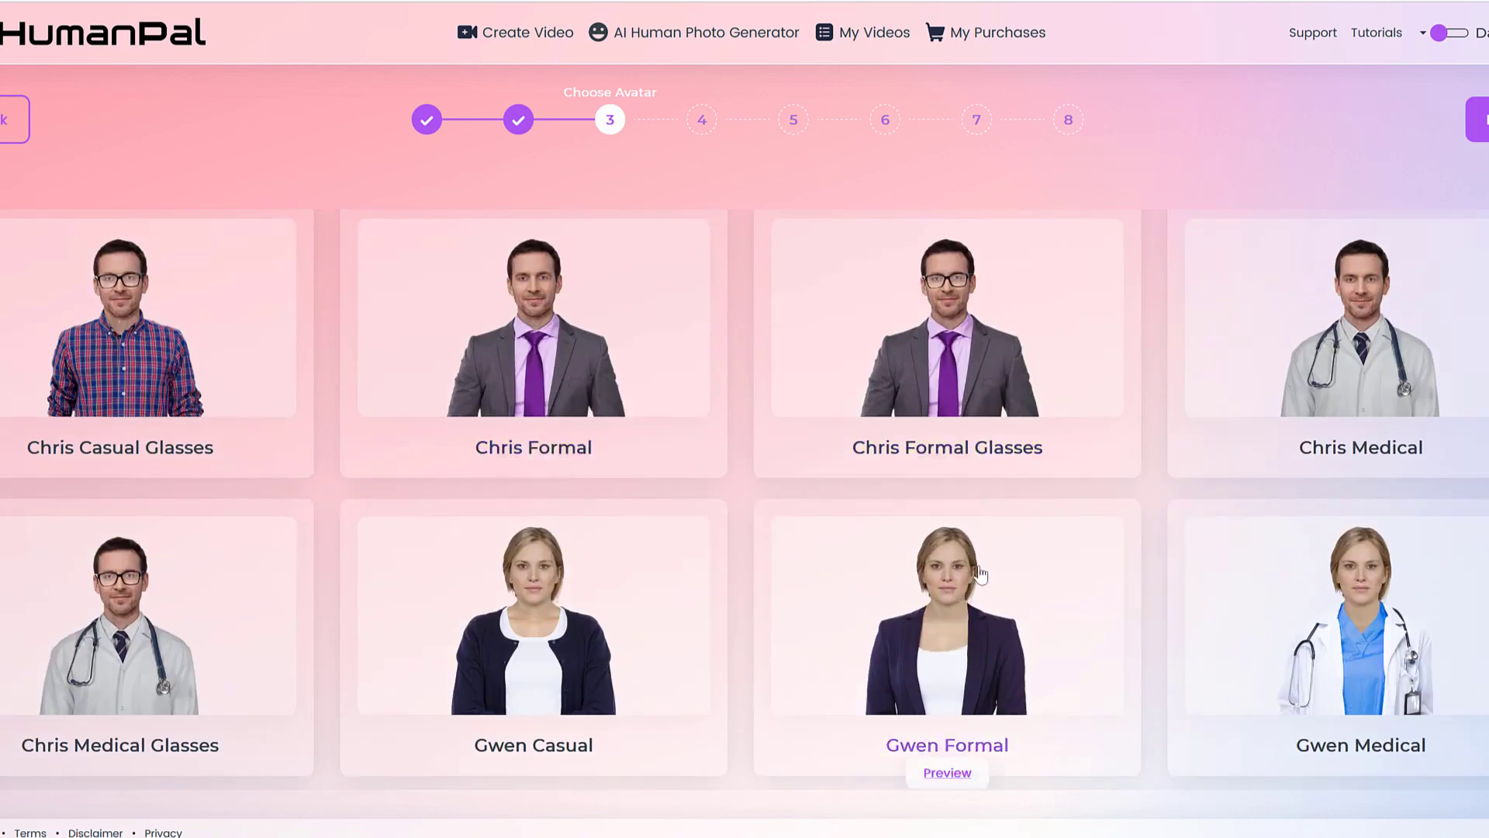
scroll(979, 574, up, 4)
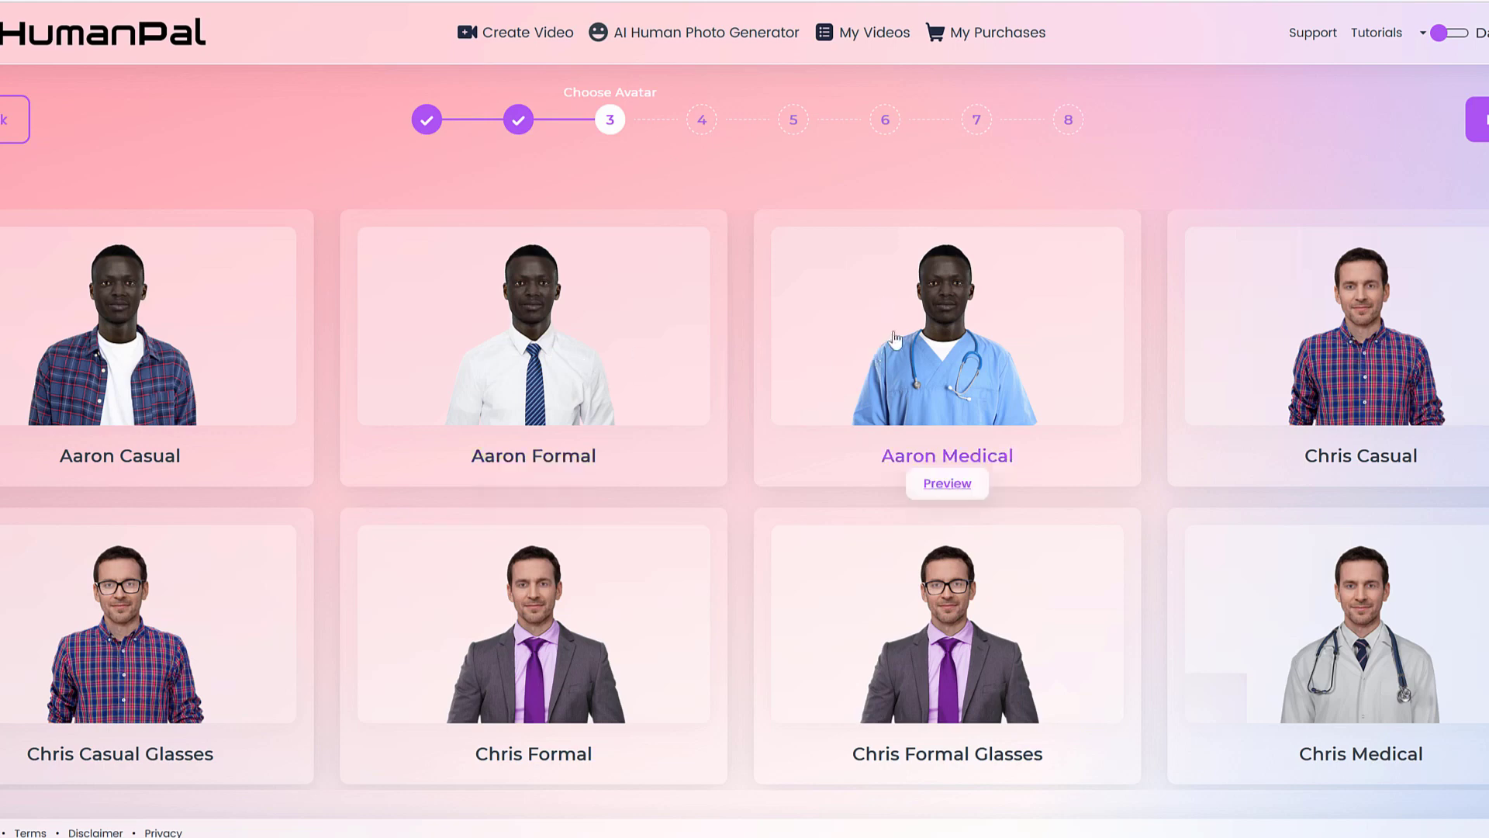
click(506, 351)
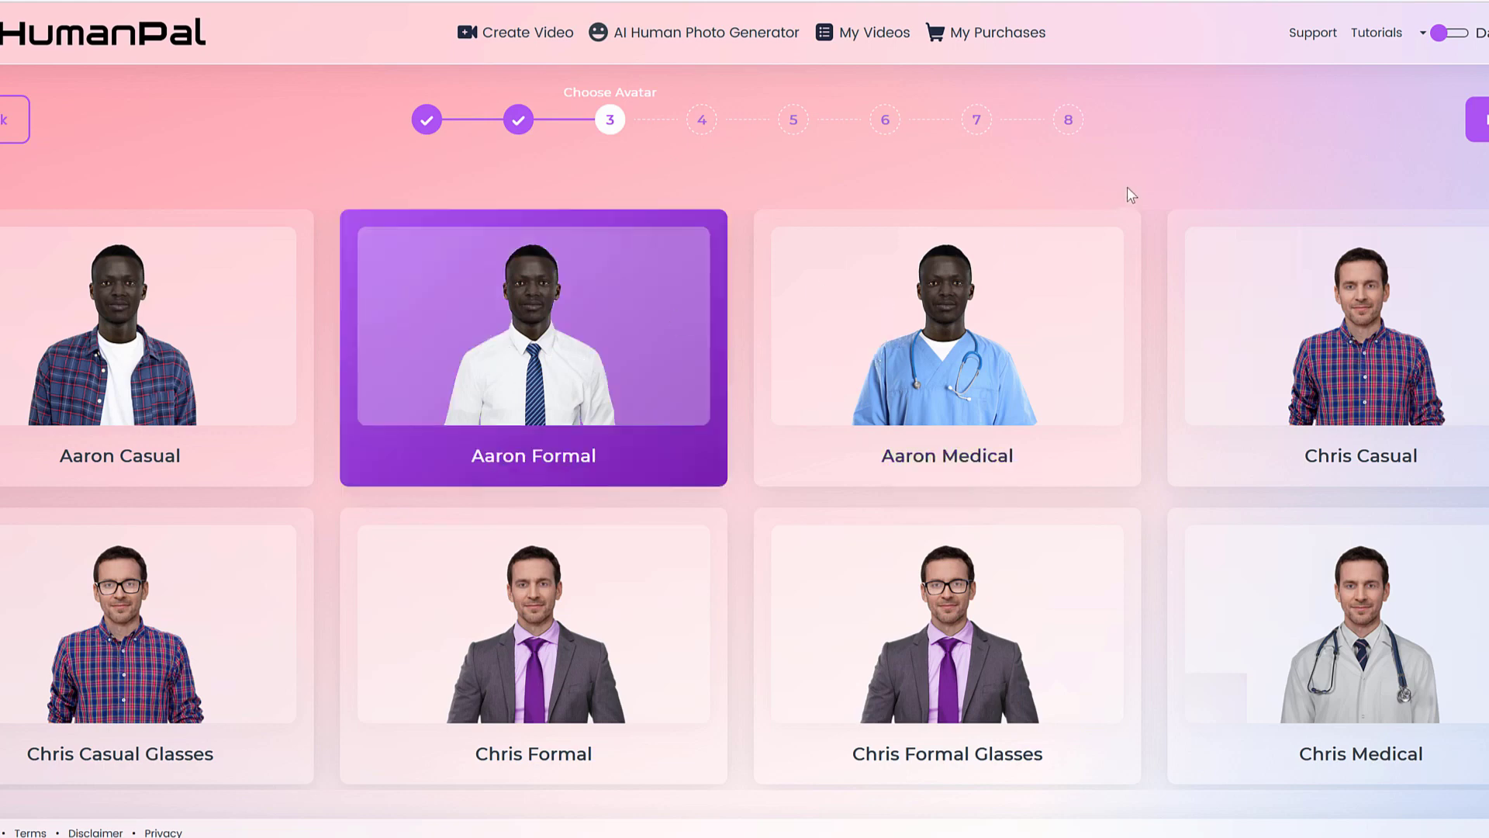
Step: In a new generator tab, generate faces filtered to male, adult and black
right_click(661, 46)
click(683, 52)
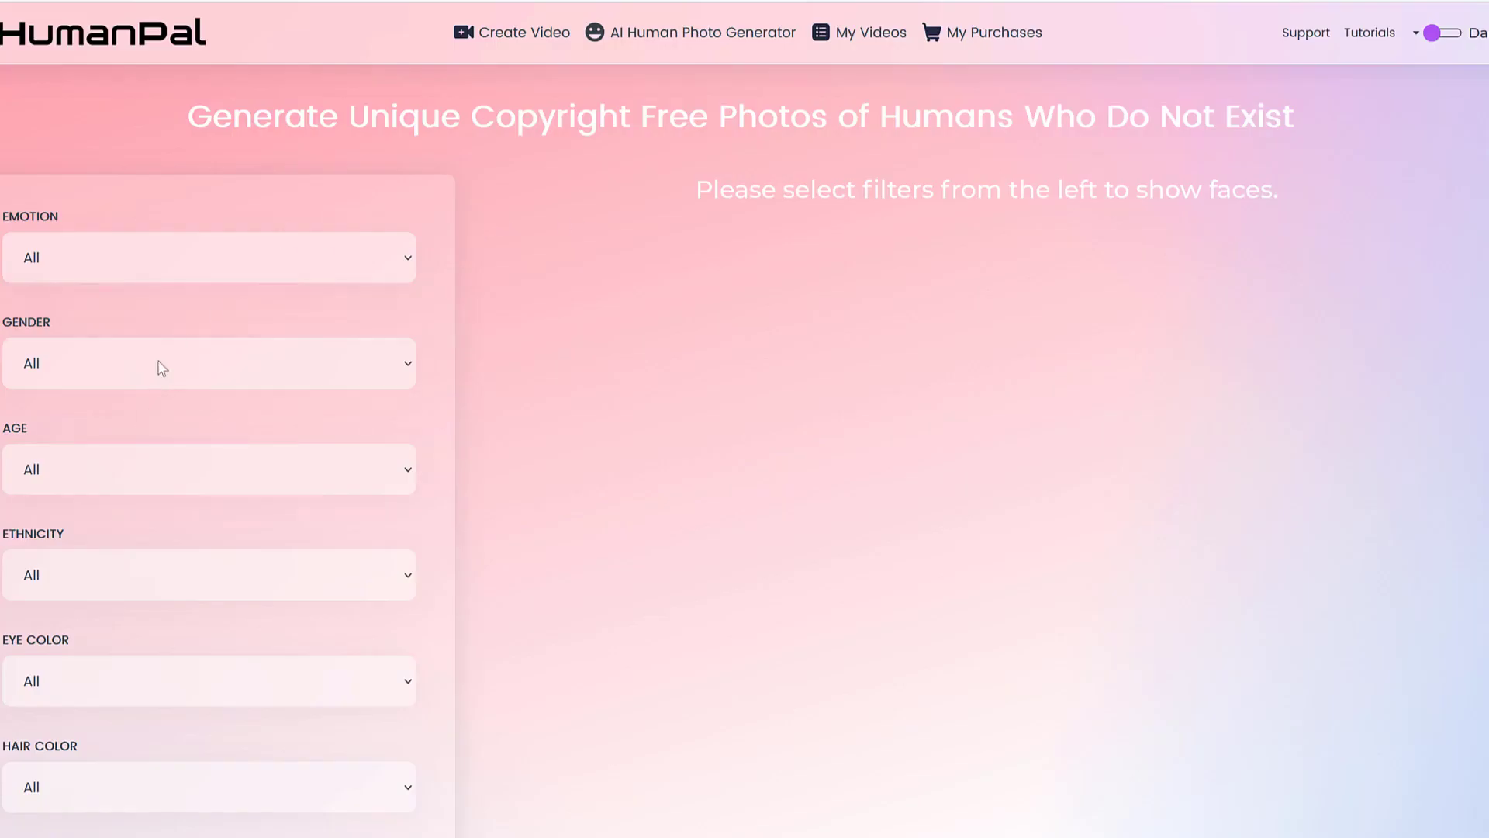
click(161, 367)
click(140, 429)
click(99, 487)
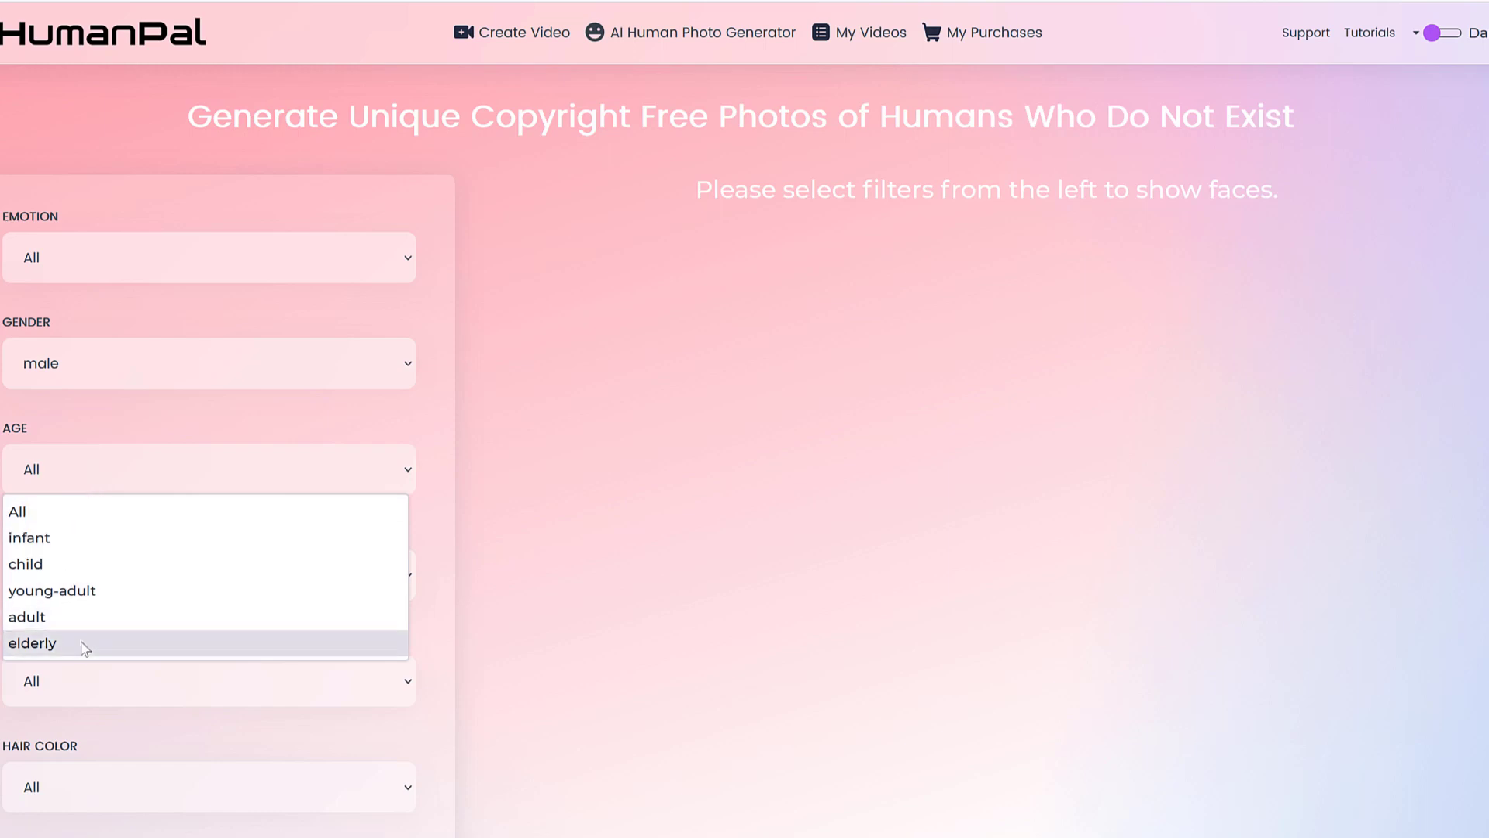
click(90, 618)
scroll(139, 543, down, 1)
click(149, 486)
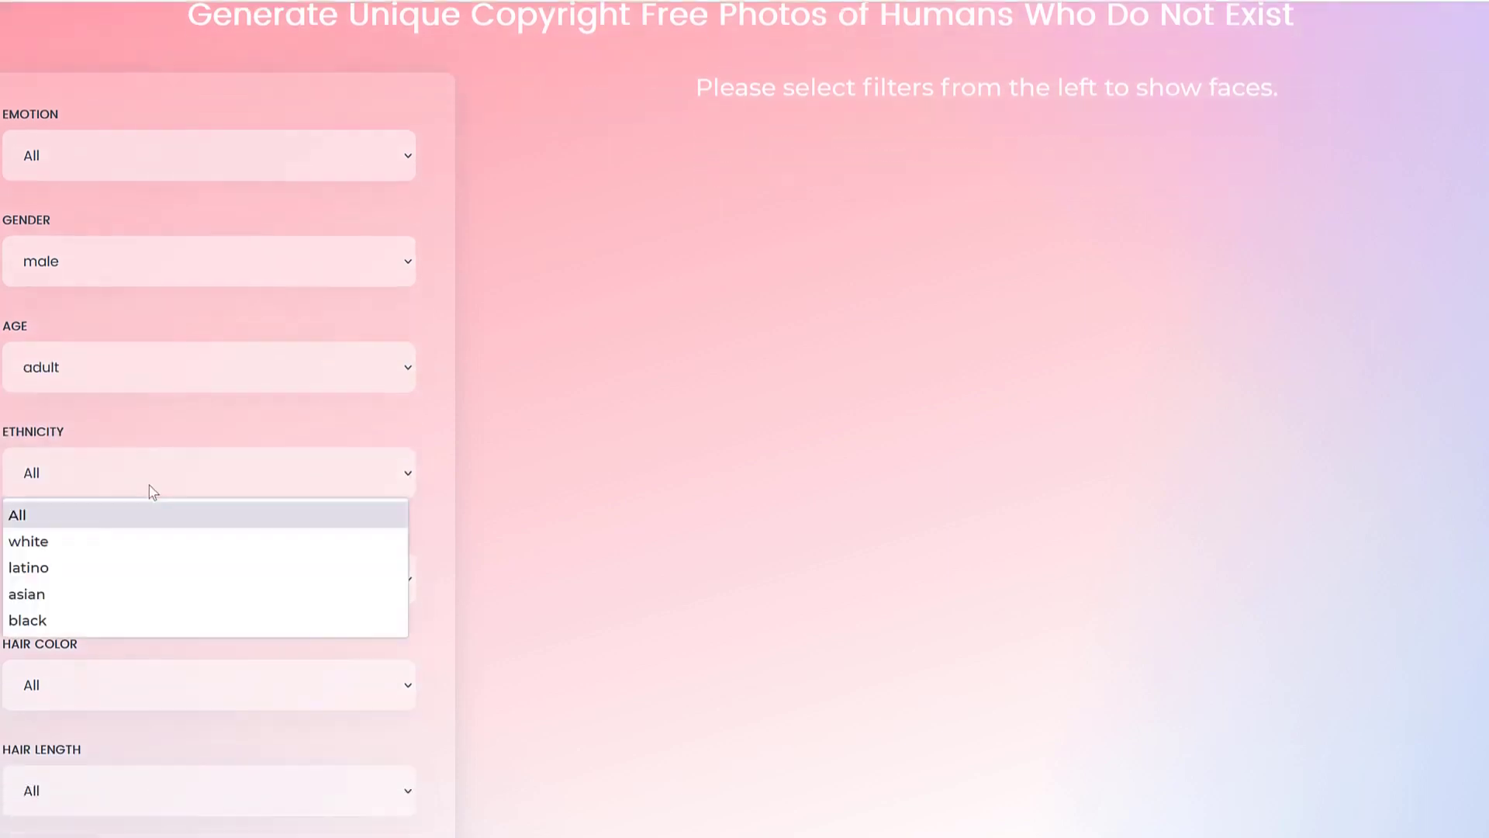
click(106, 620)
scroll(422, 523, down, 1)
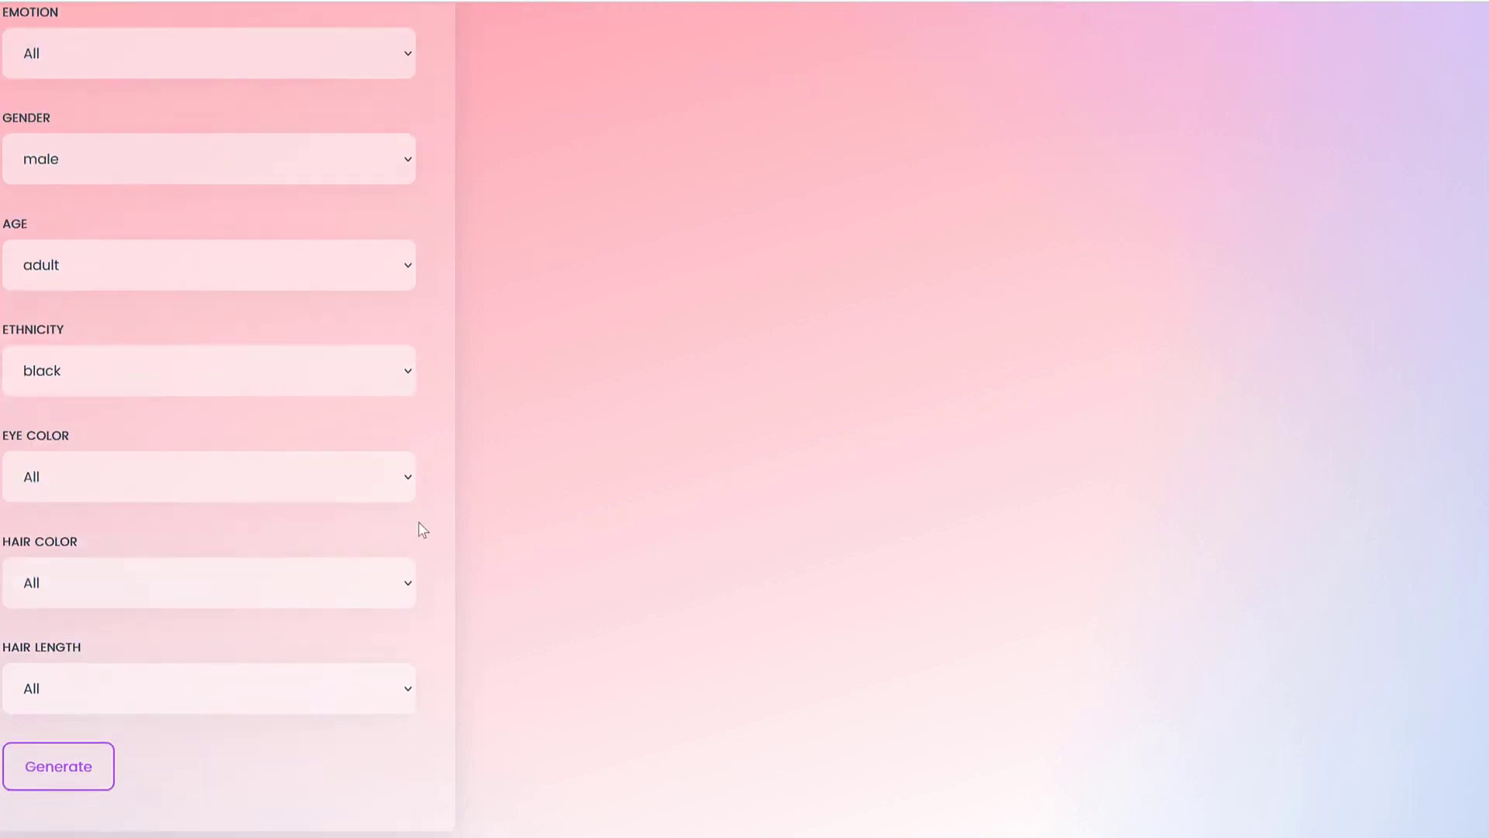
click(69, 791)
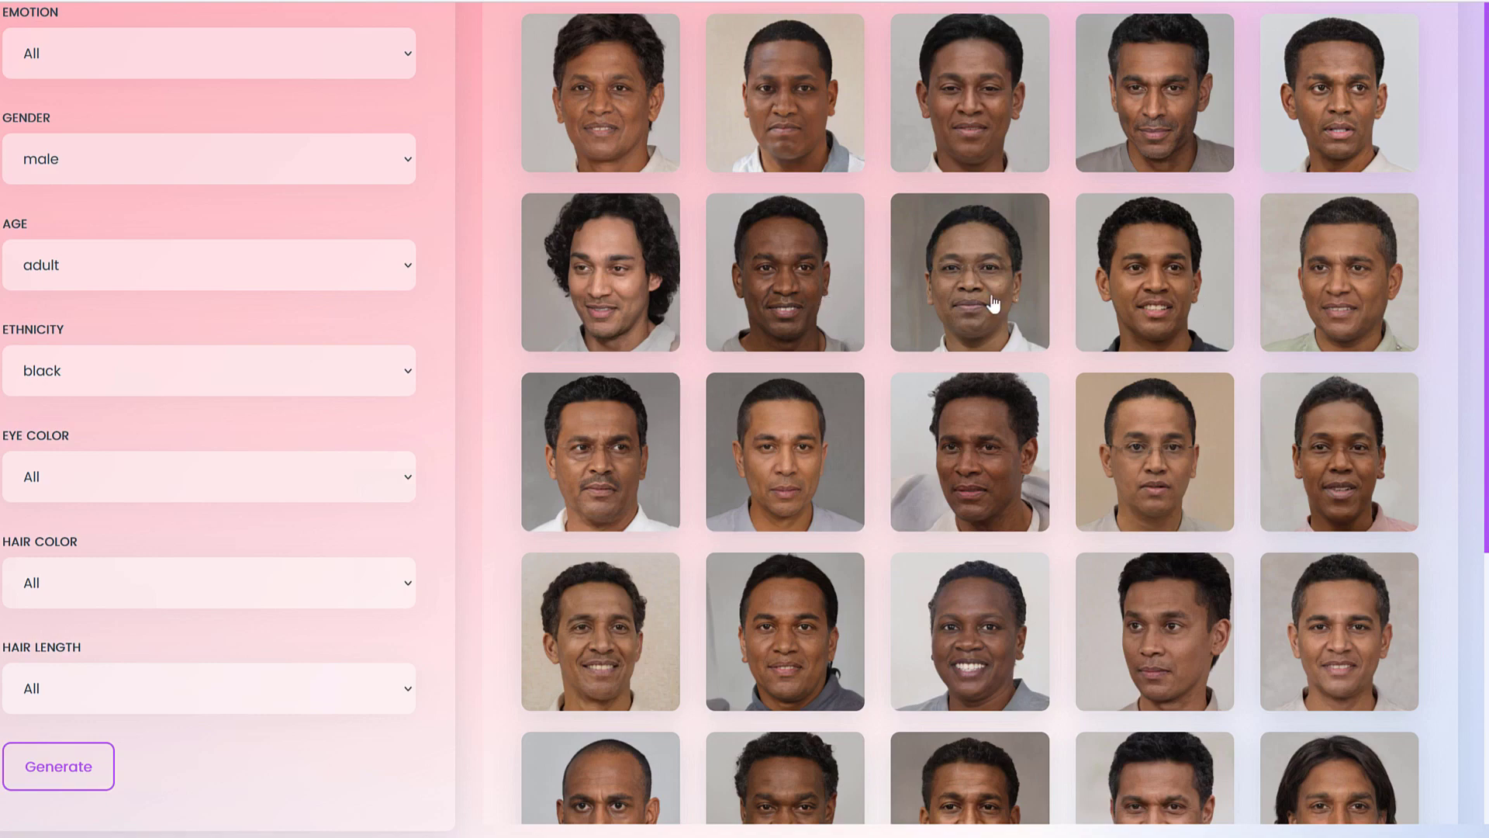
Step: Preview two of the generated faces up close, closing each without saving
click(784, 276)
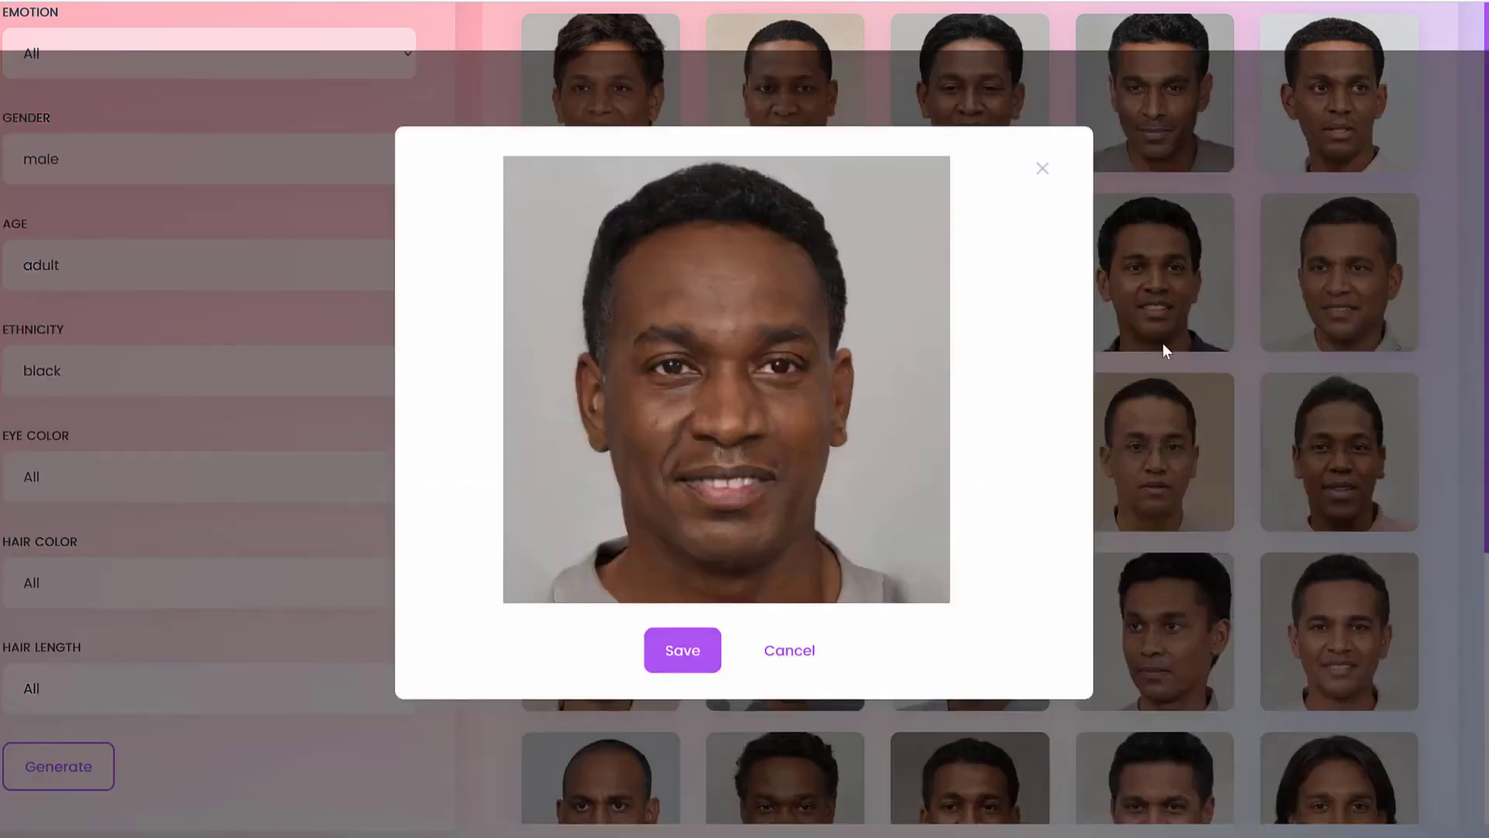
click(1042, 169)
scroll(1210, 355, down, 1)
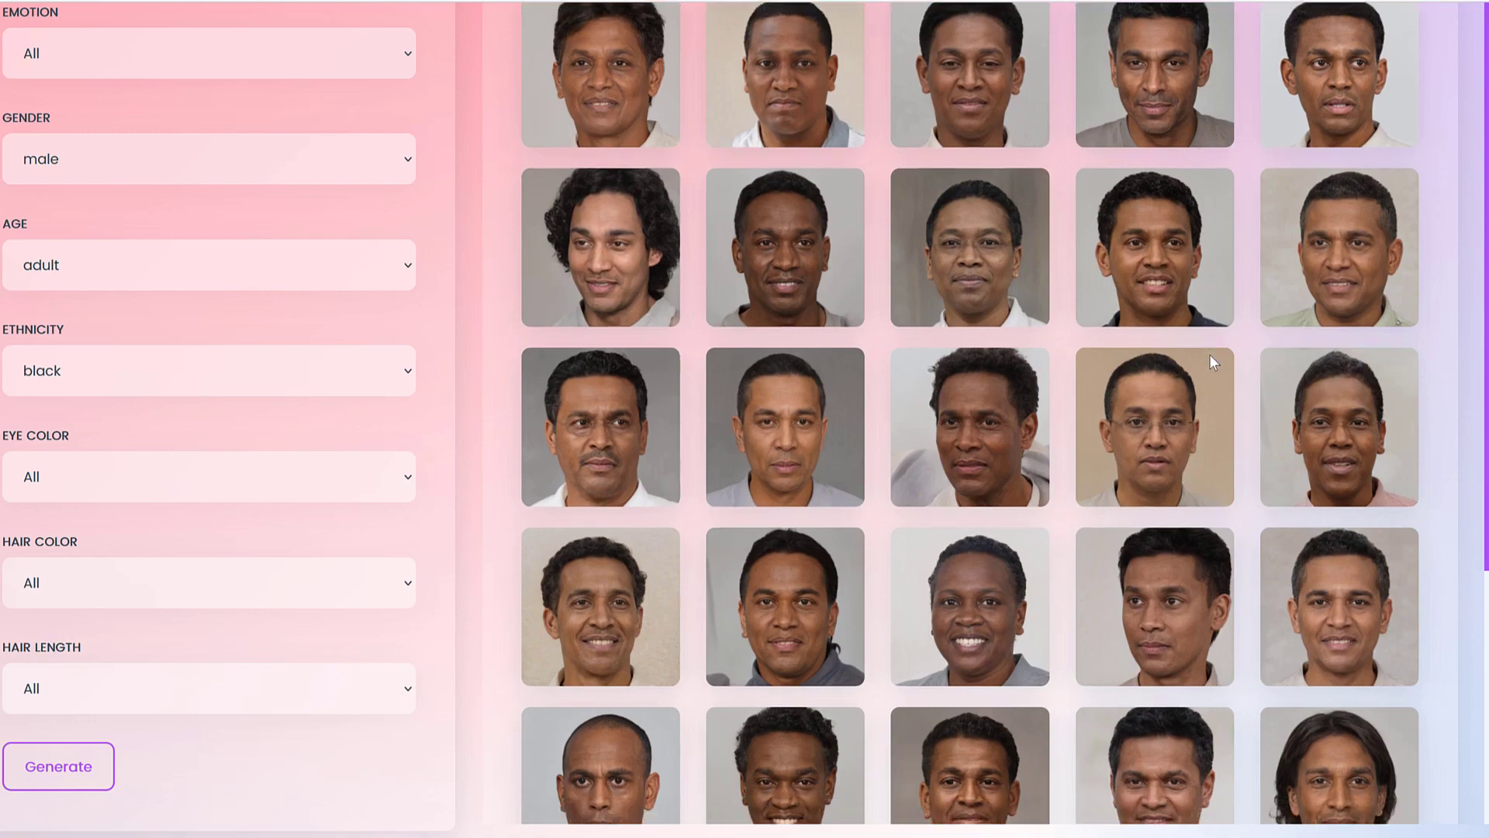
scroll(1208, 353, down, 3)
click(1359, 377)
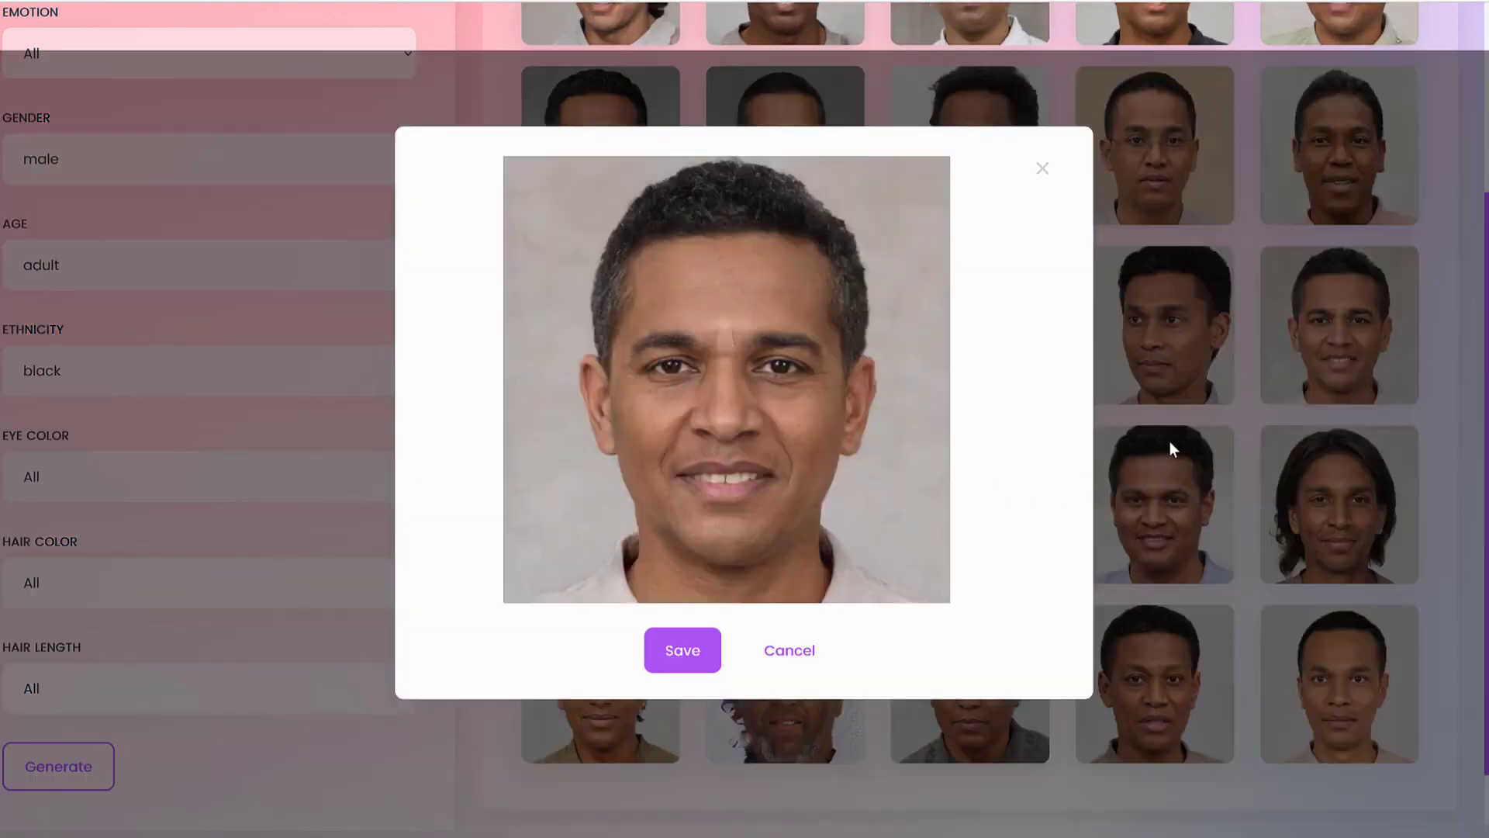
click(1043, 168)
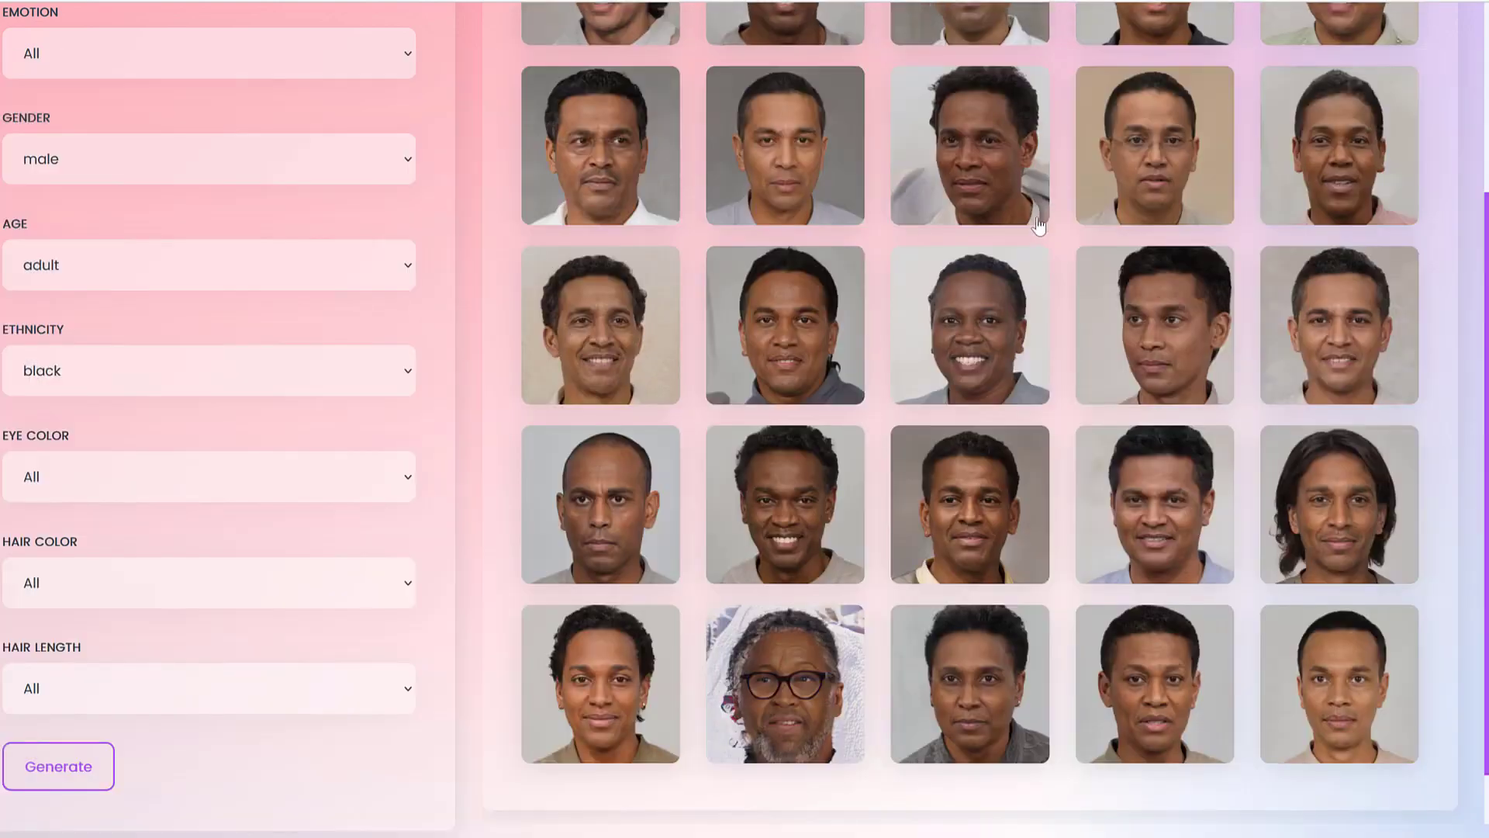
scroll(489, 284, up, 6)
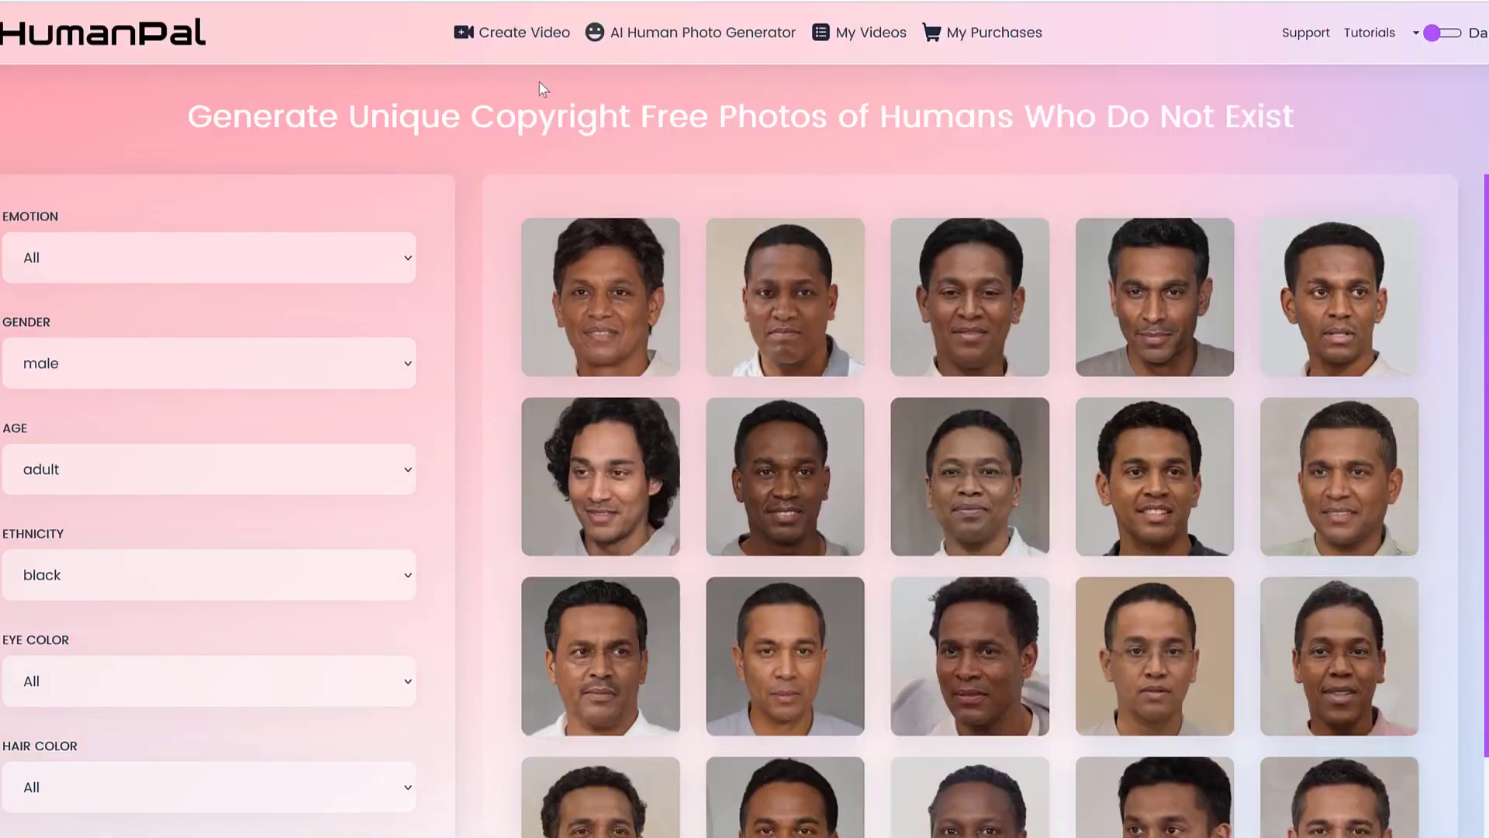
Step: Generate faces with the filters set to female, black and elderly
scroll(147, 371, down, 1)
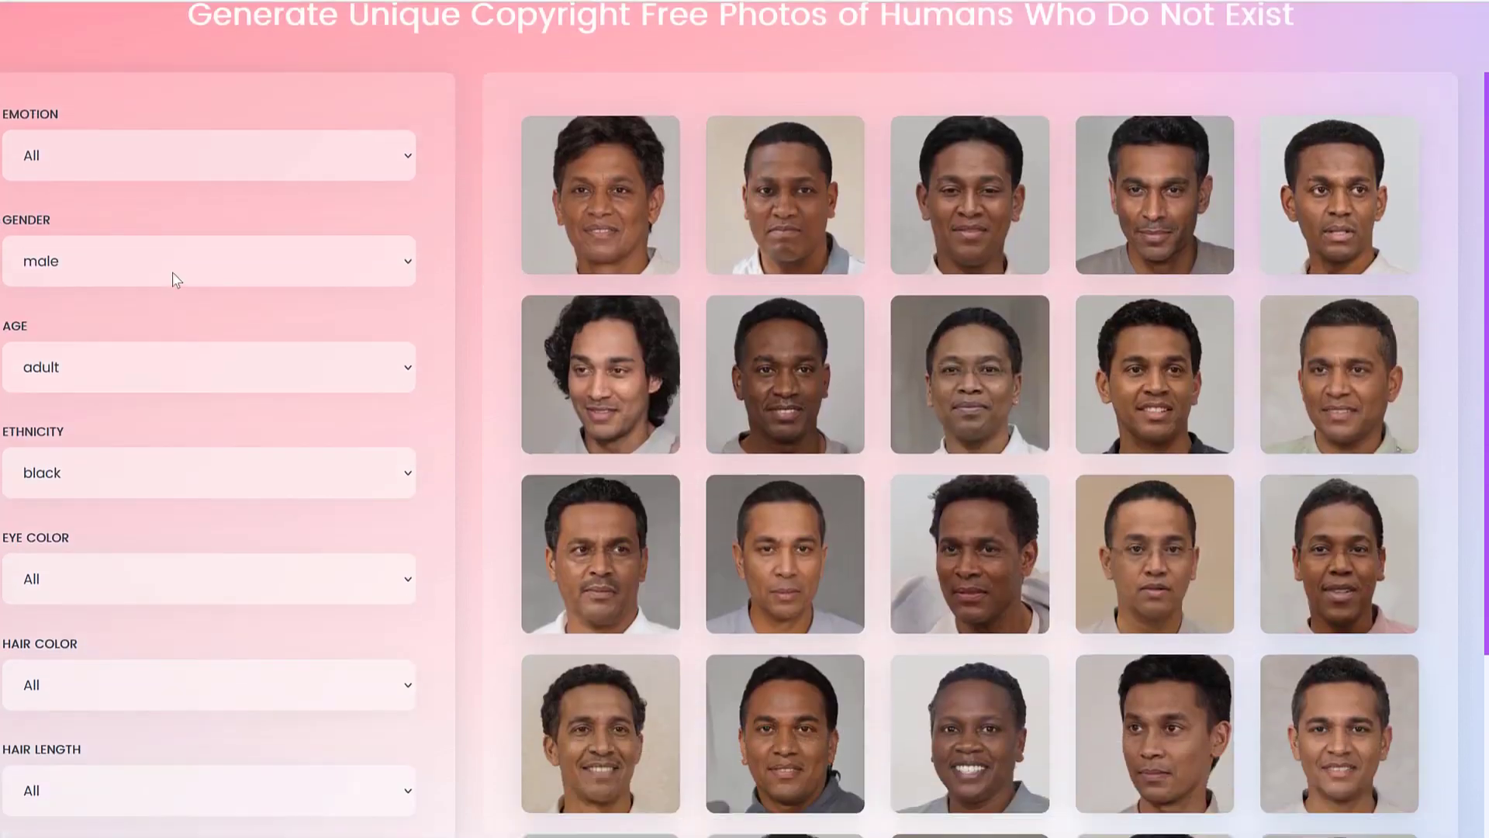
click(174, 273)
click(154, 354)
click(151, 490)
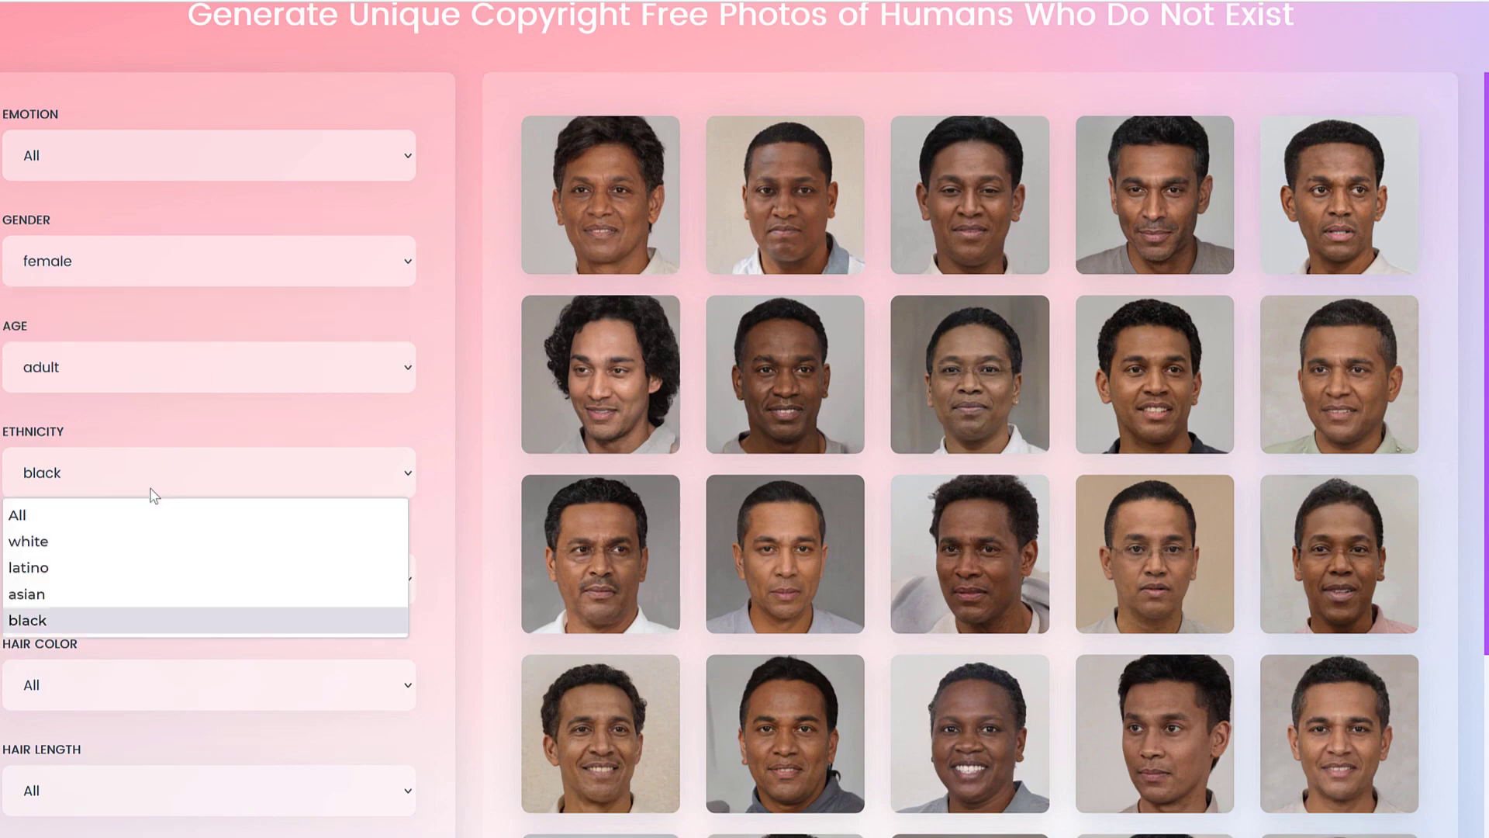
click(101, 621)
scroll(194, 334, down, 1)
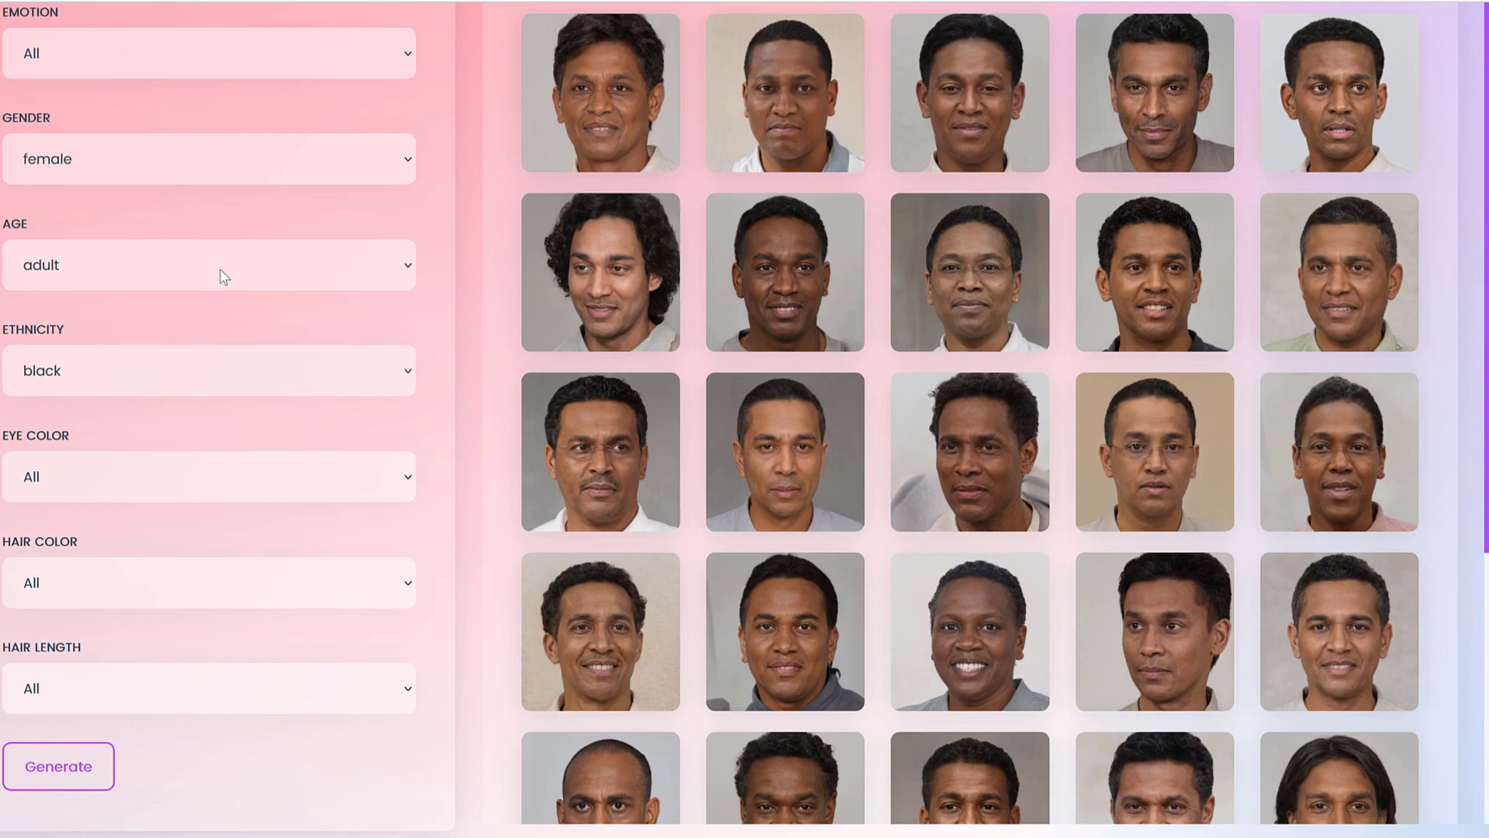
click(223, 273)
click(172, 439)
click(89, 768)
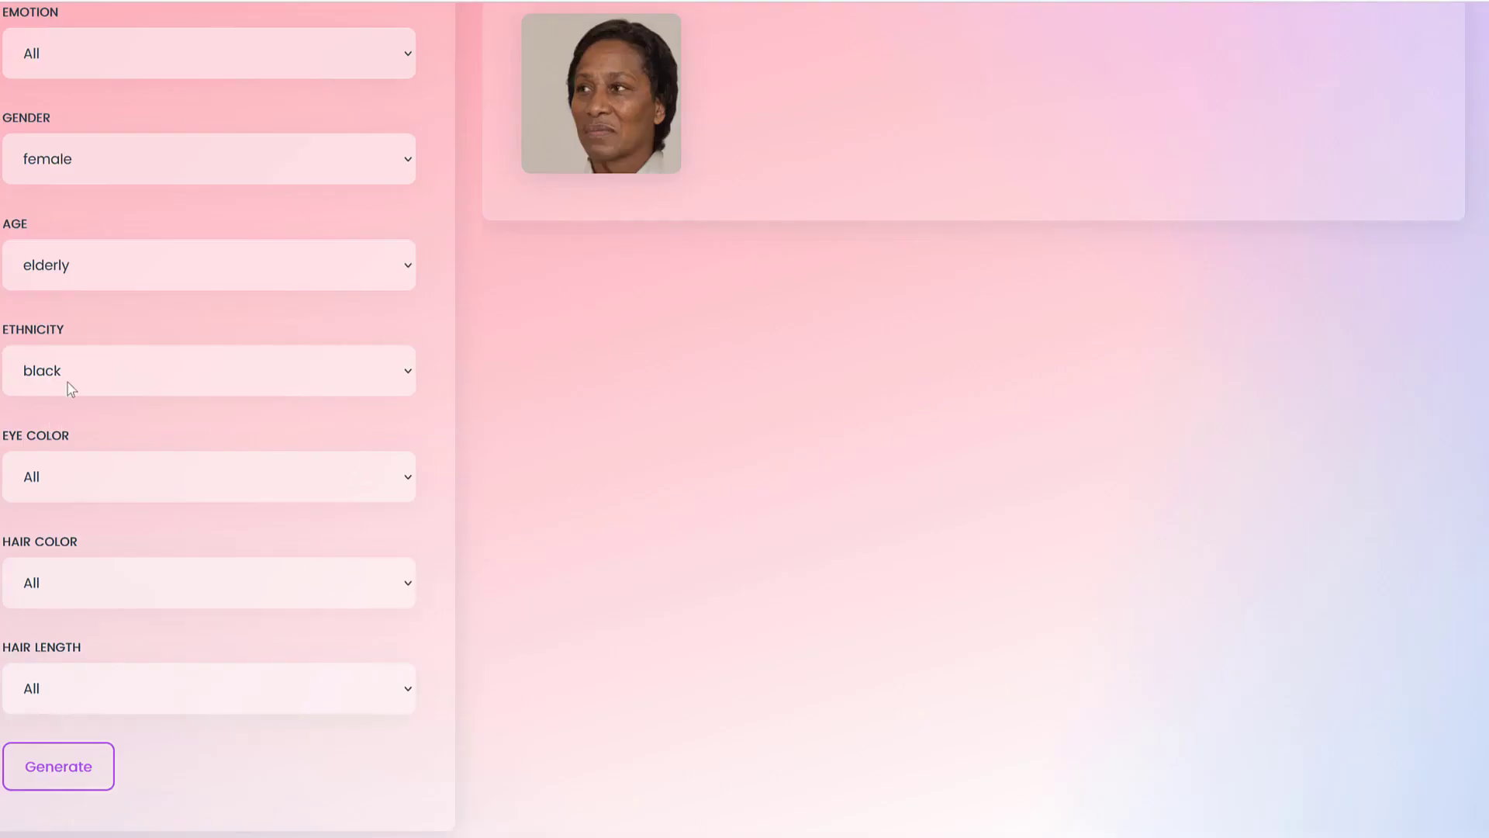
Step: Switch the age filter to adult and regenerate faces of adult black women
click(99, 375)
click(113, 279)
click(113, 276)
click(79, 409)
click(23, 785)
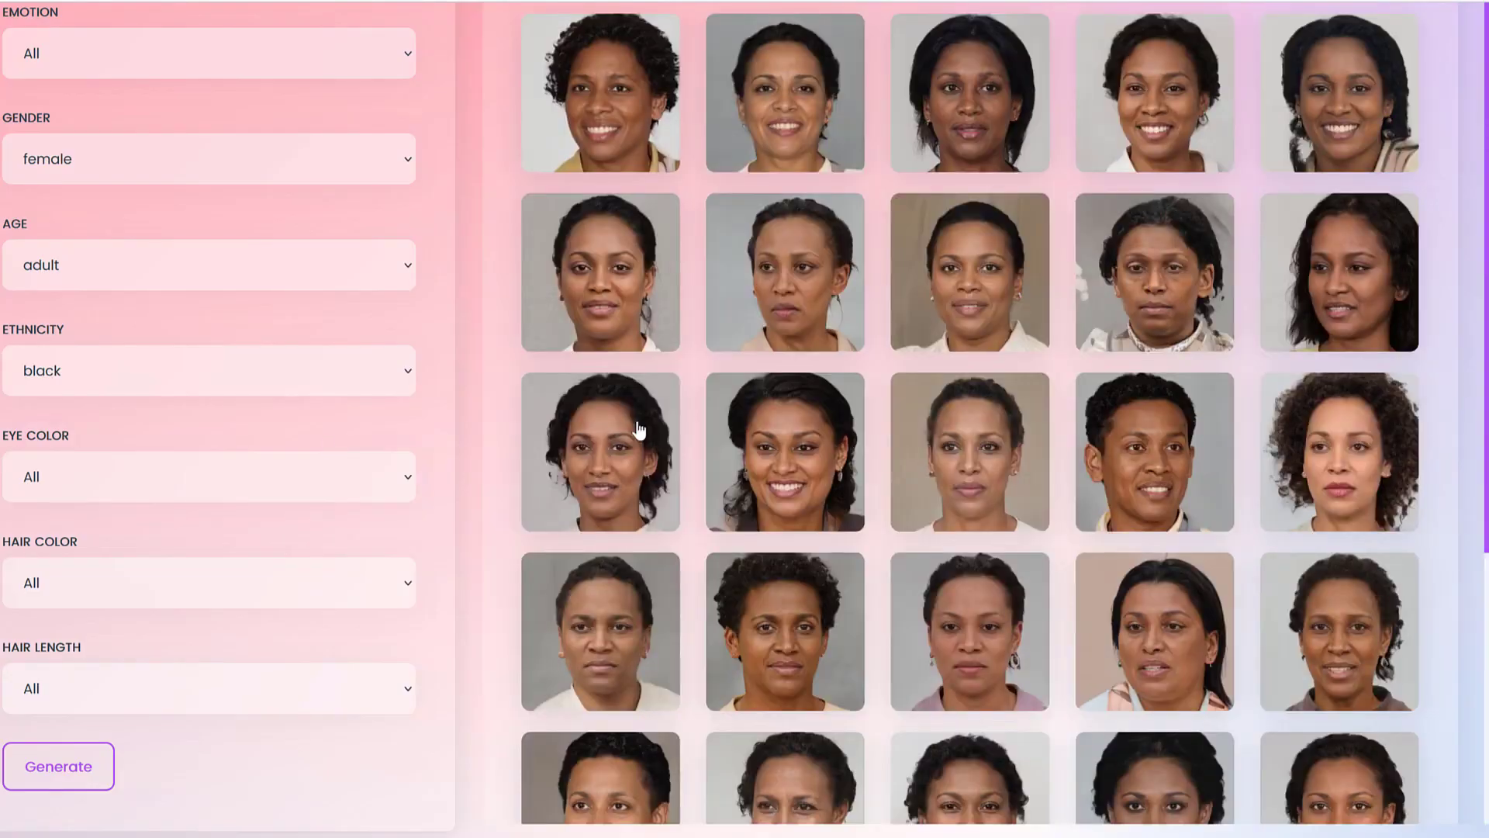
Step: Browse the new results and preview one woman's face at larger size
scroll(983, 426, up, 3)
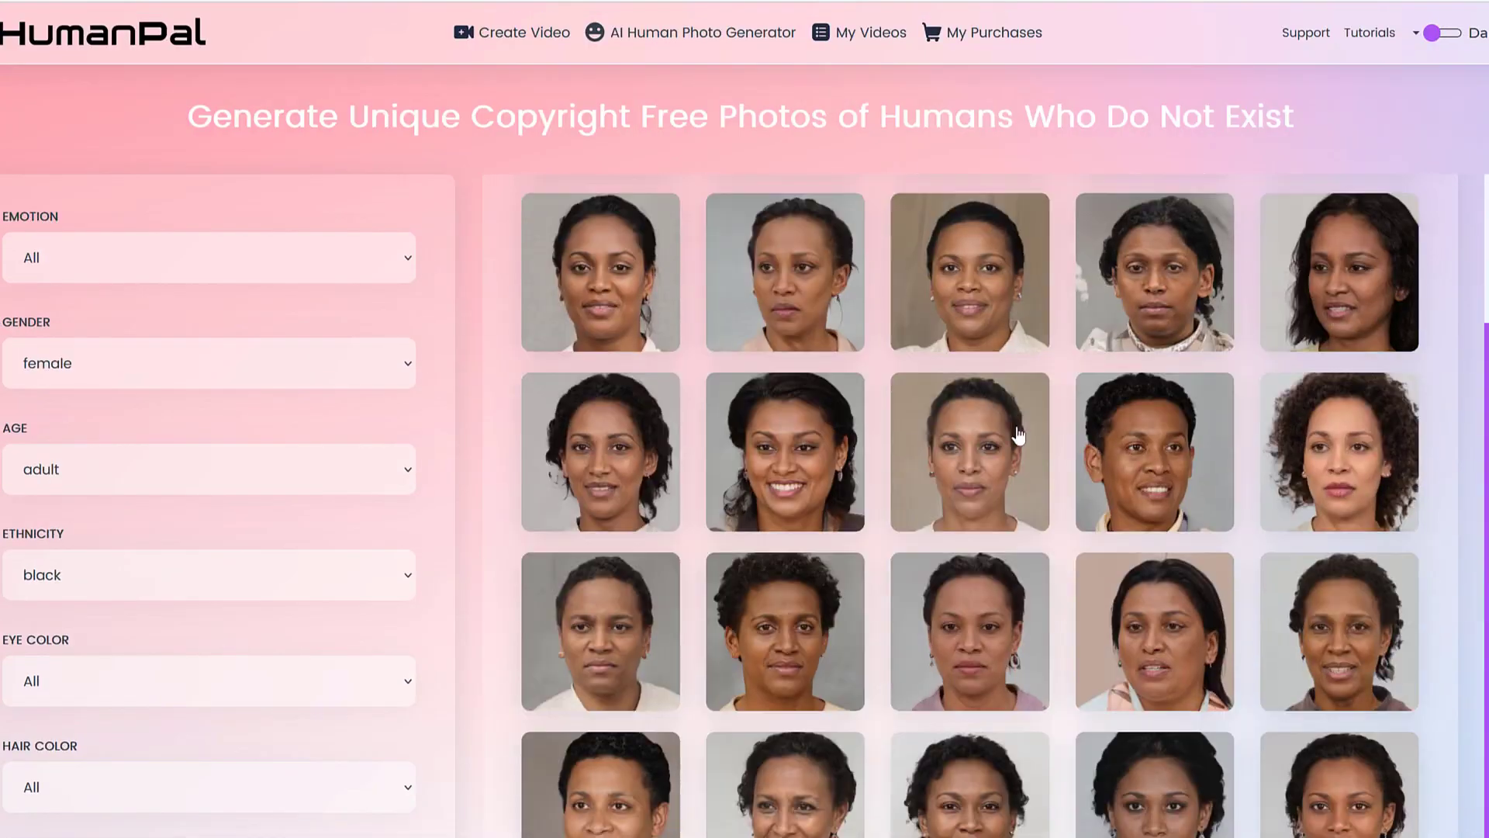
scroll(1018, 435, down, 2)
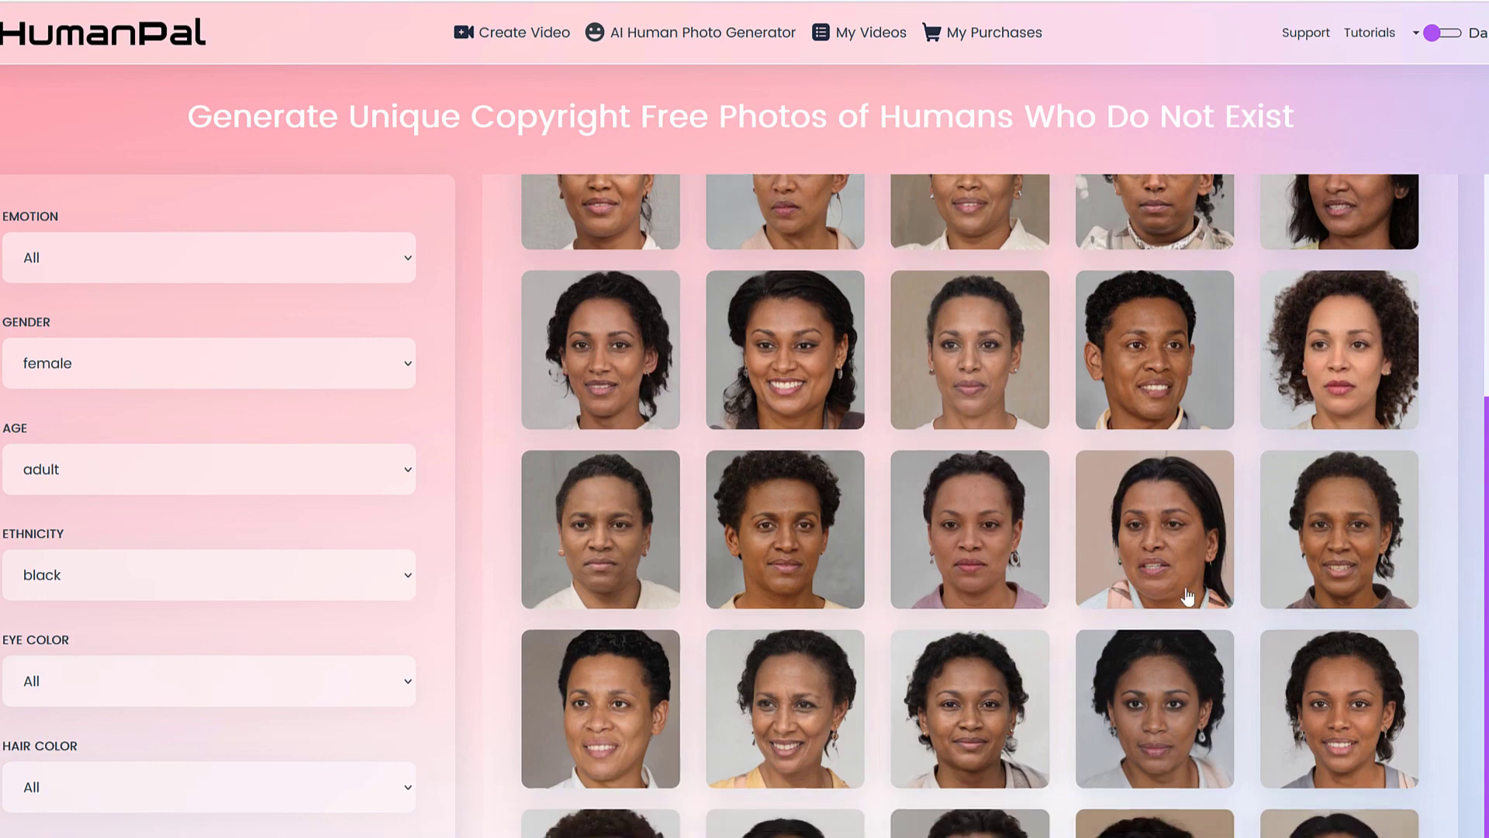
scroll(1187, 596, down, 1)
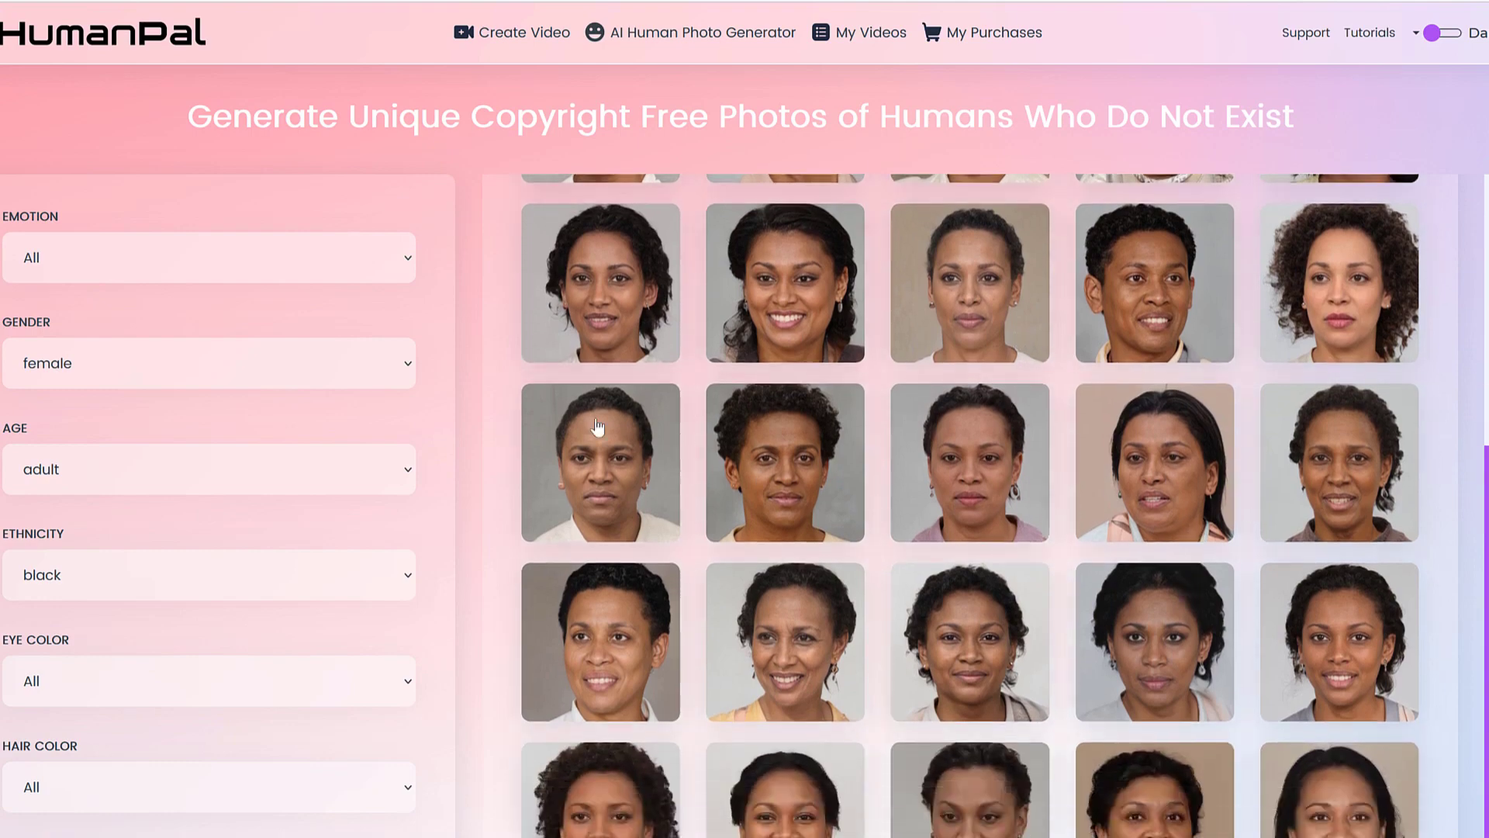
scroll(783, 466, down, 3)
scroll(783, 469, down, 1)
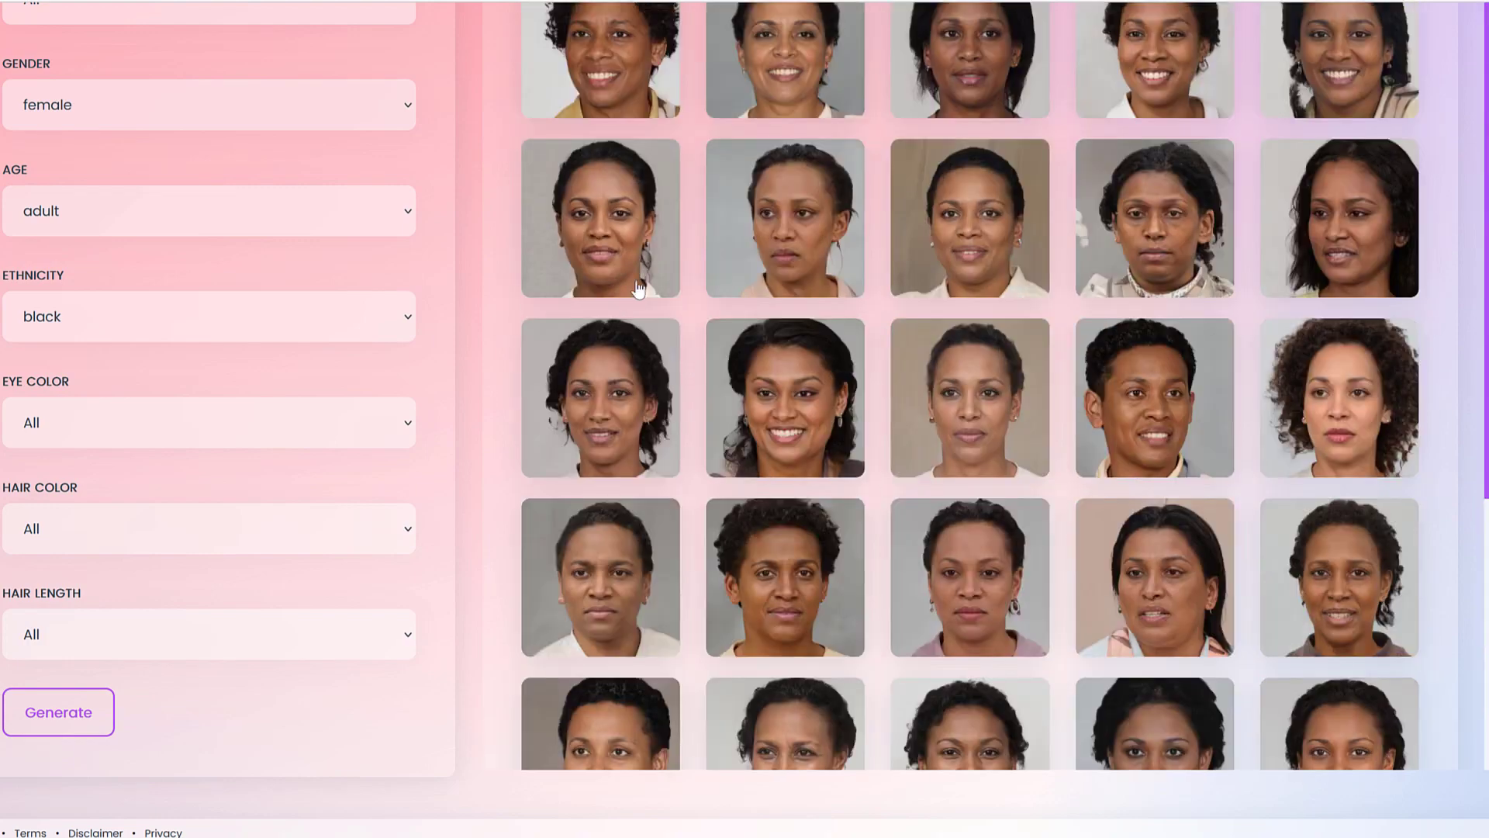
scroll(775, 263, up, 4)
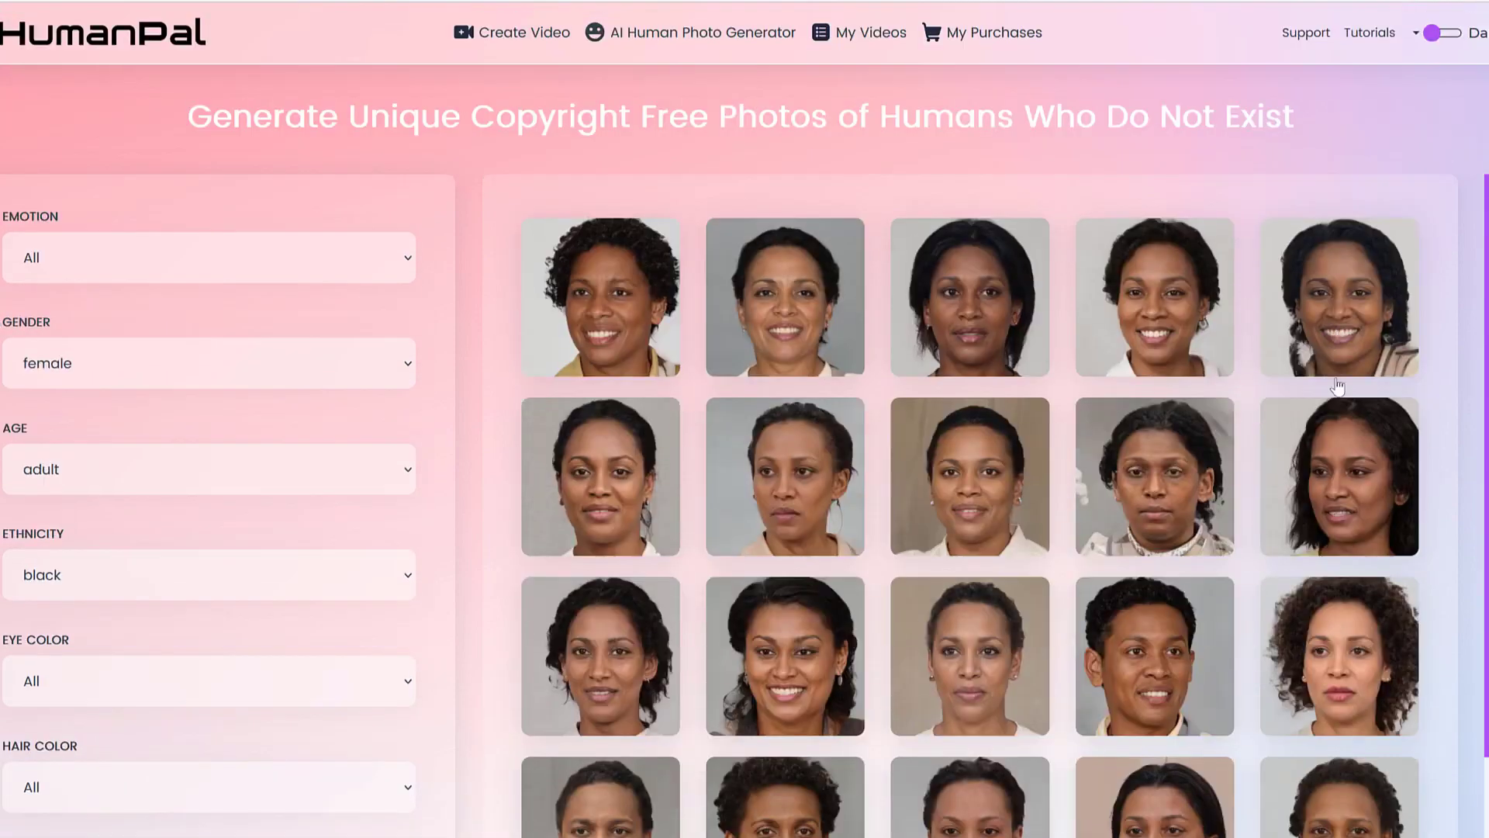
scroll(1028, 508, down, 4)
scroll(1024, 504, down, 1)
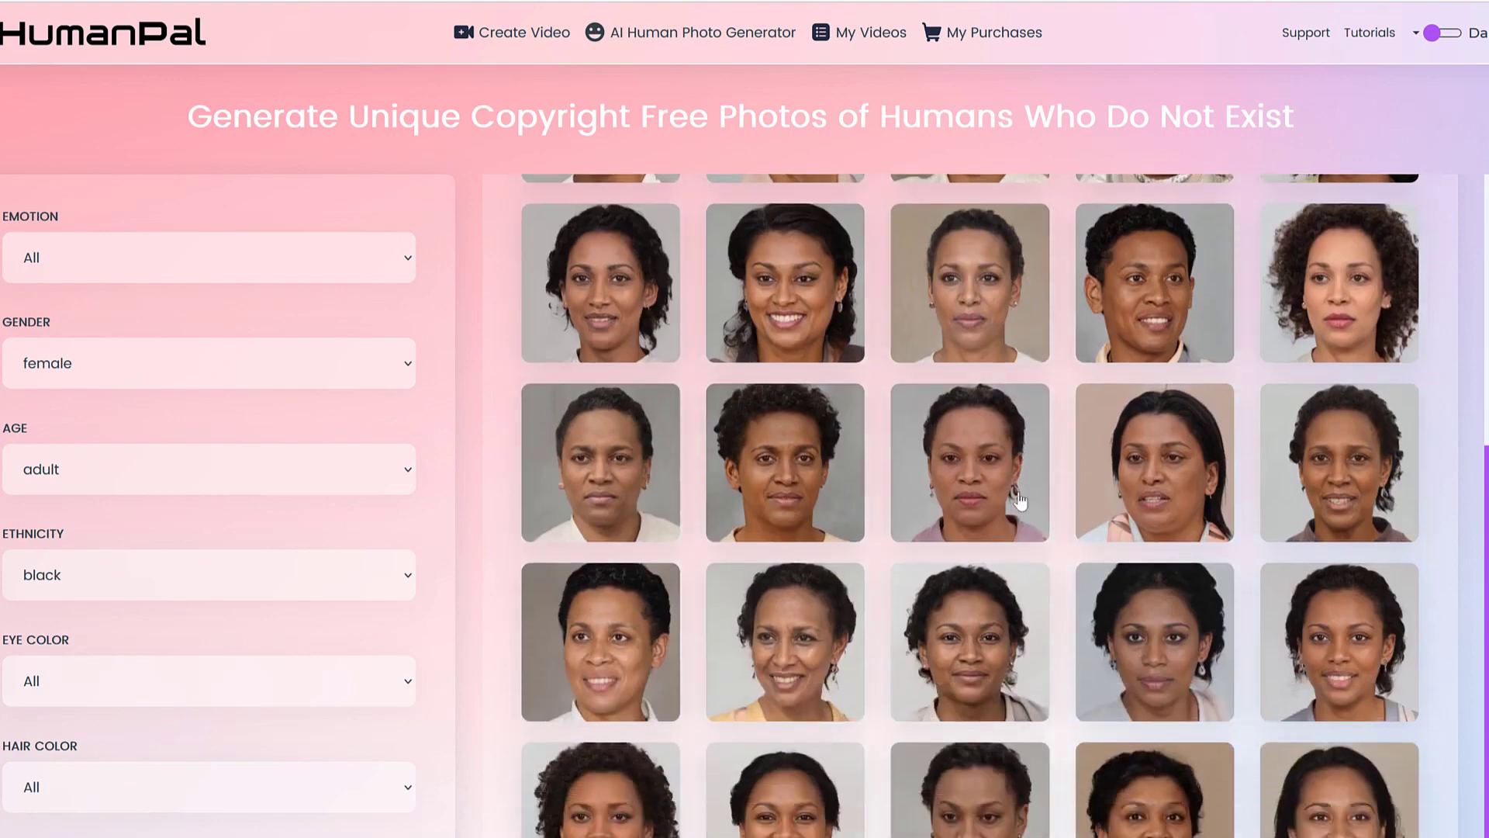
click(991, 618)
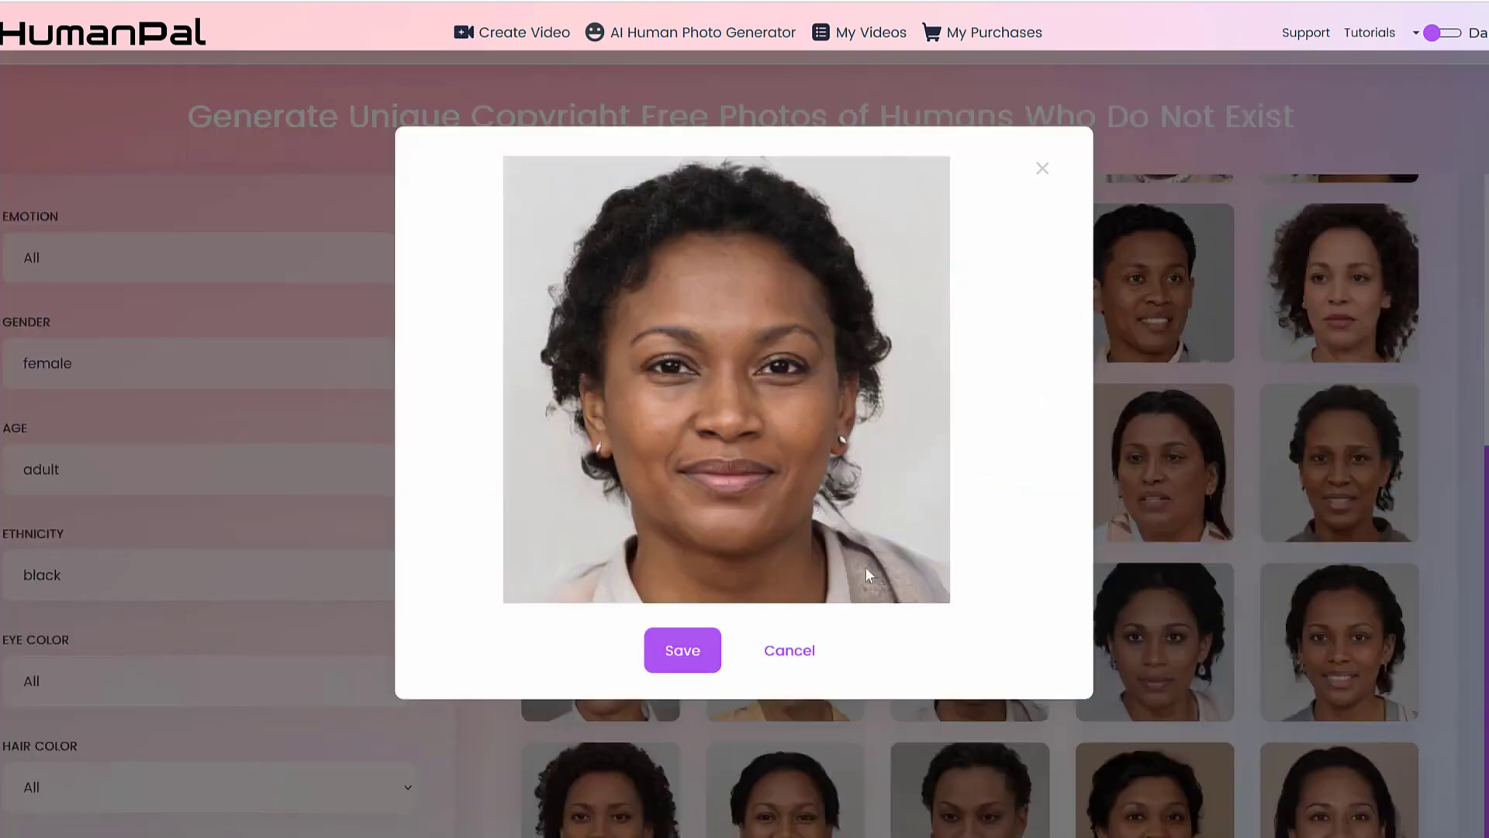
click(1044, 172)
Step: Load more faces into the grid, preview another woman's photo, and browse the results
scroll(1159, 478, down, 3)
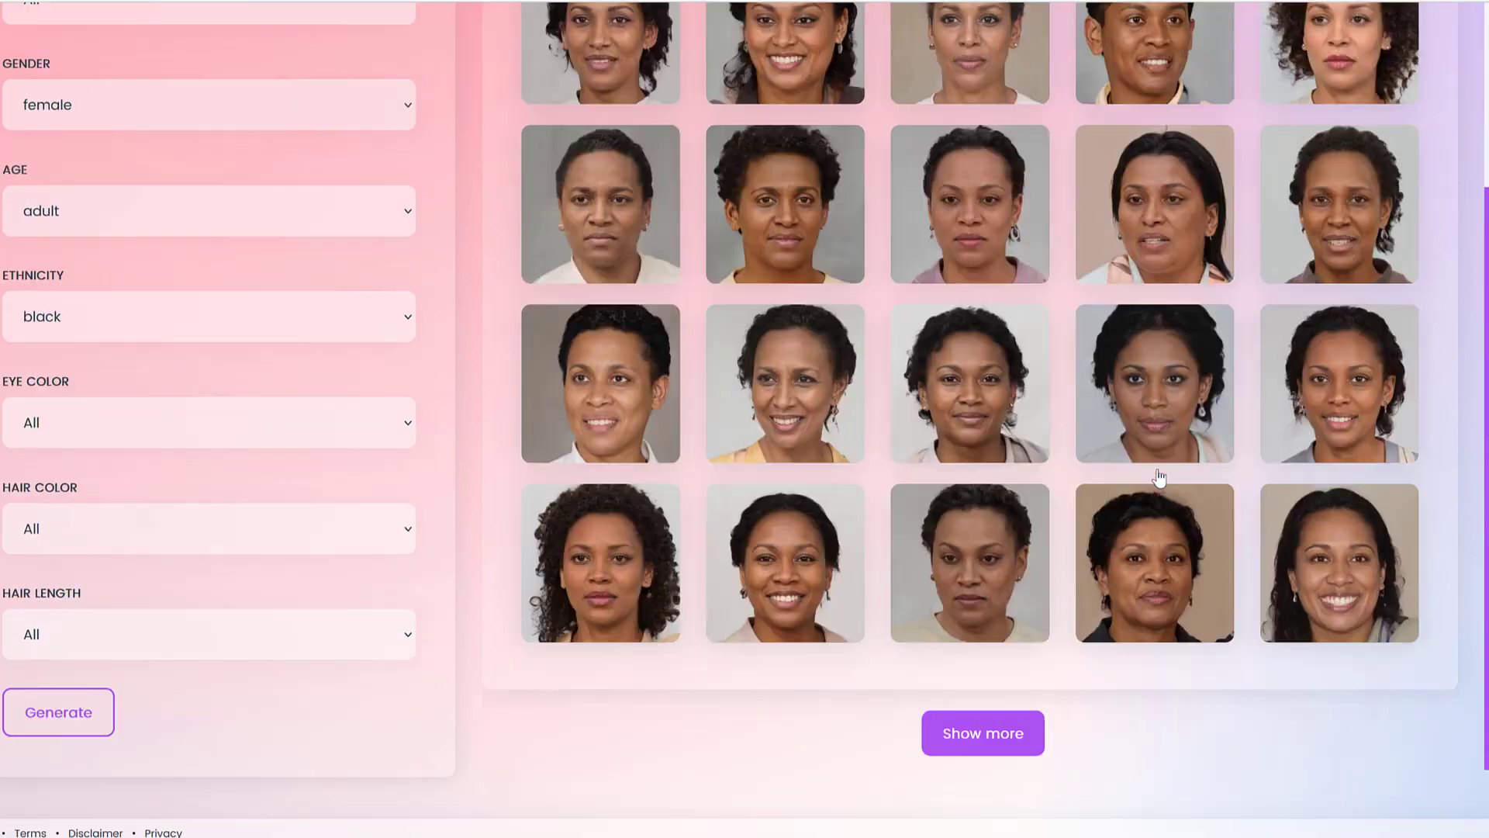
click(999, 735)
scroll(1114, 464, down, 10)
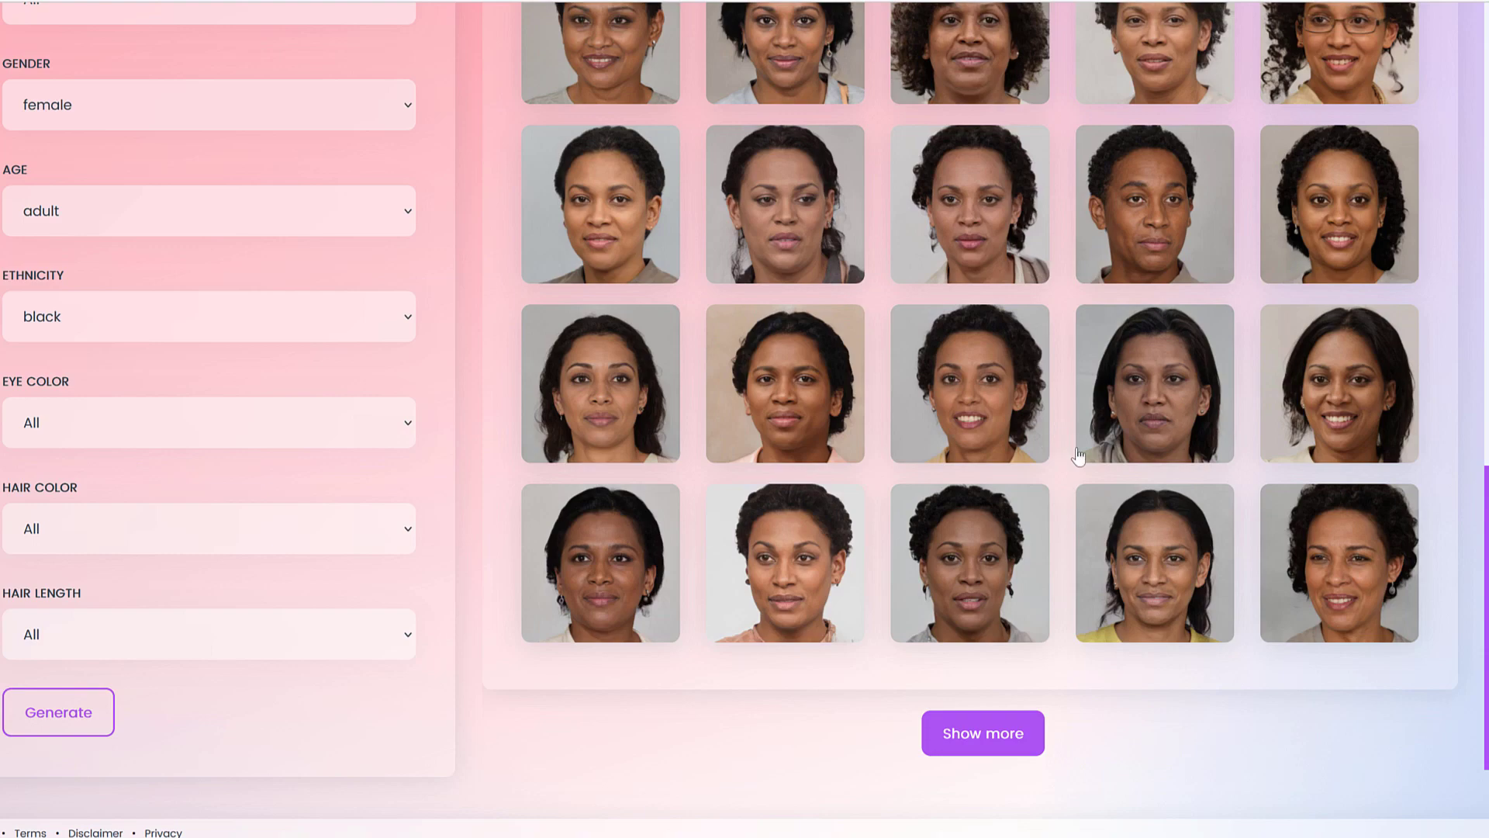
click(995, 417)
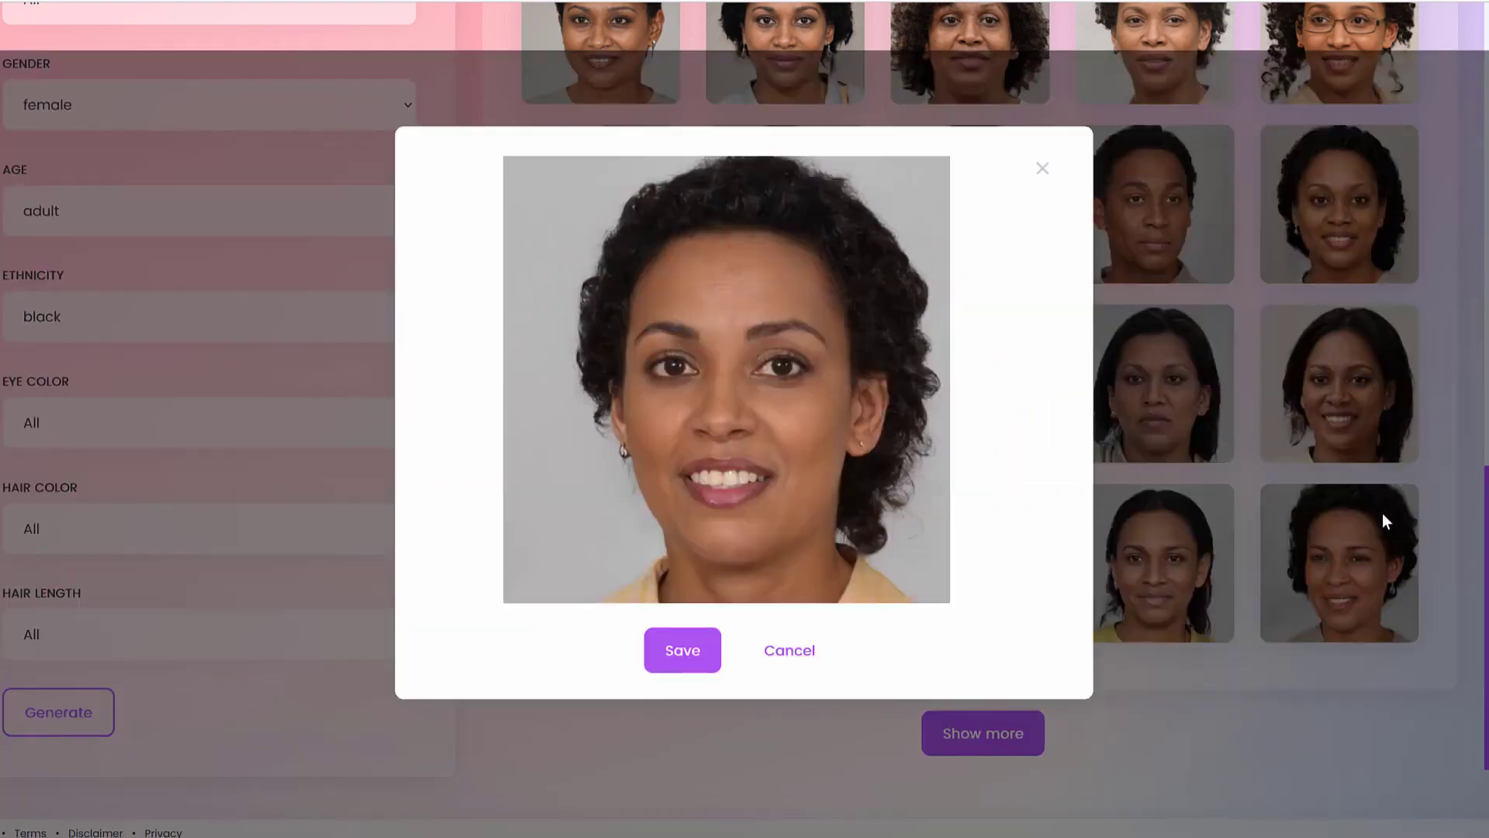
click(1043, 169)
scroll(894, 416, down, 1)
scroll(893, 416, up, 15)
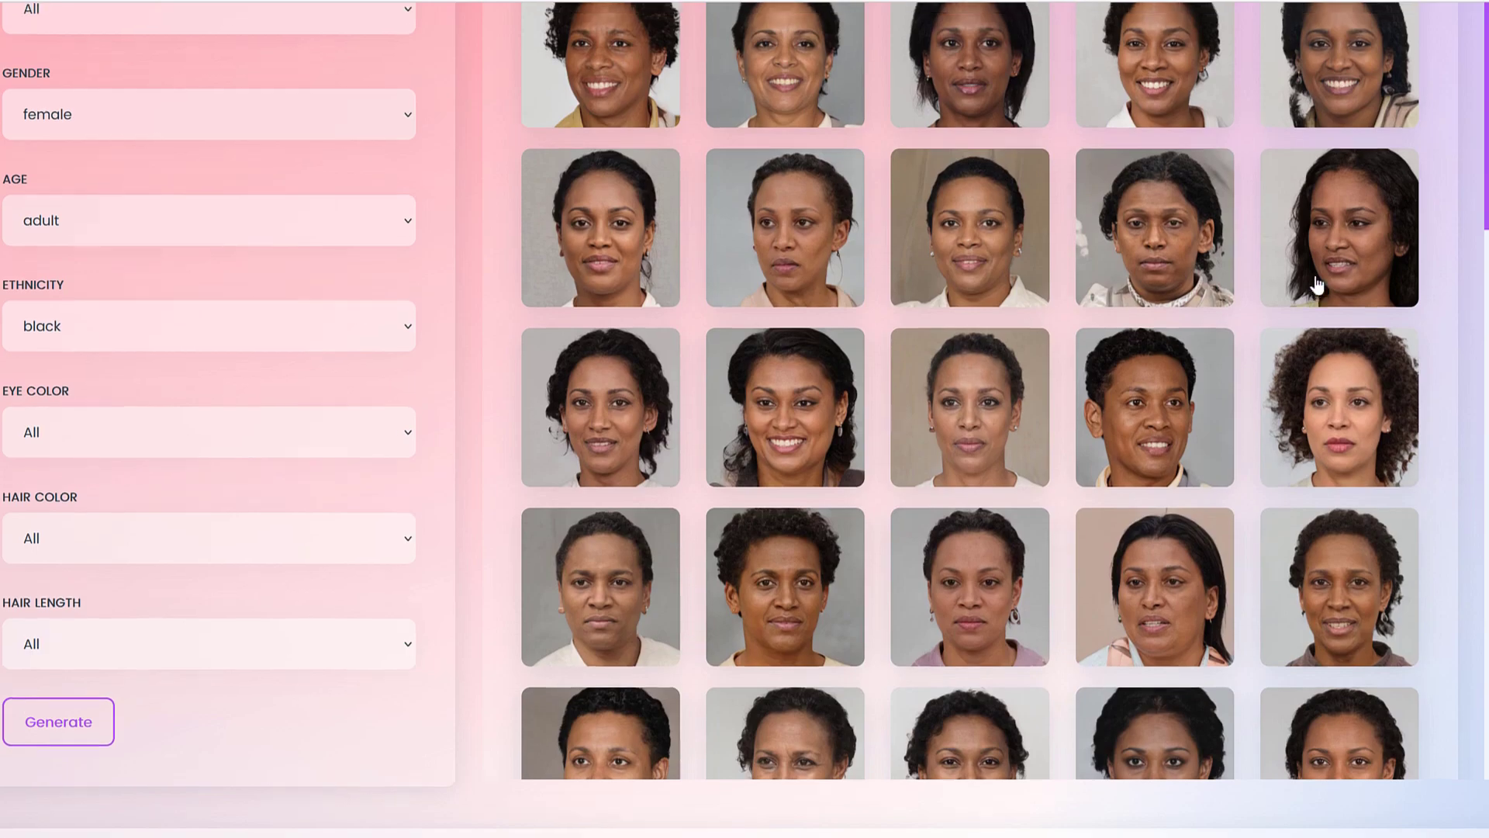
scroll(1318, 287, up, 3)
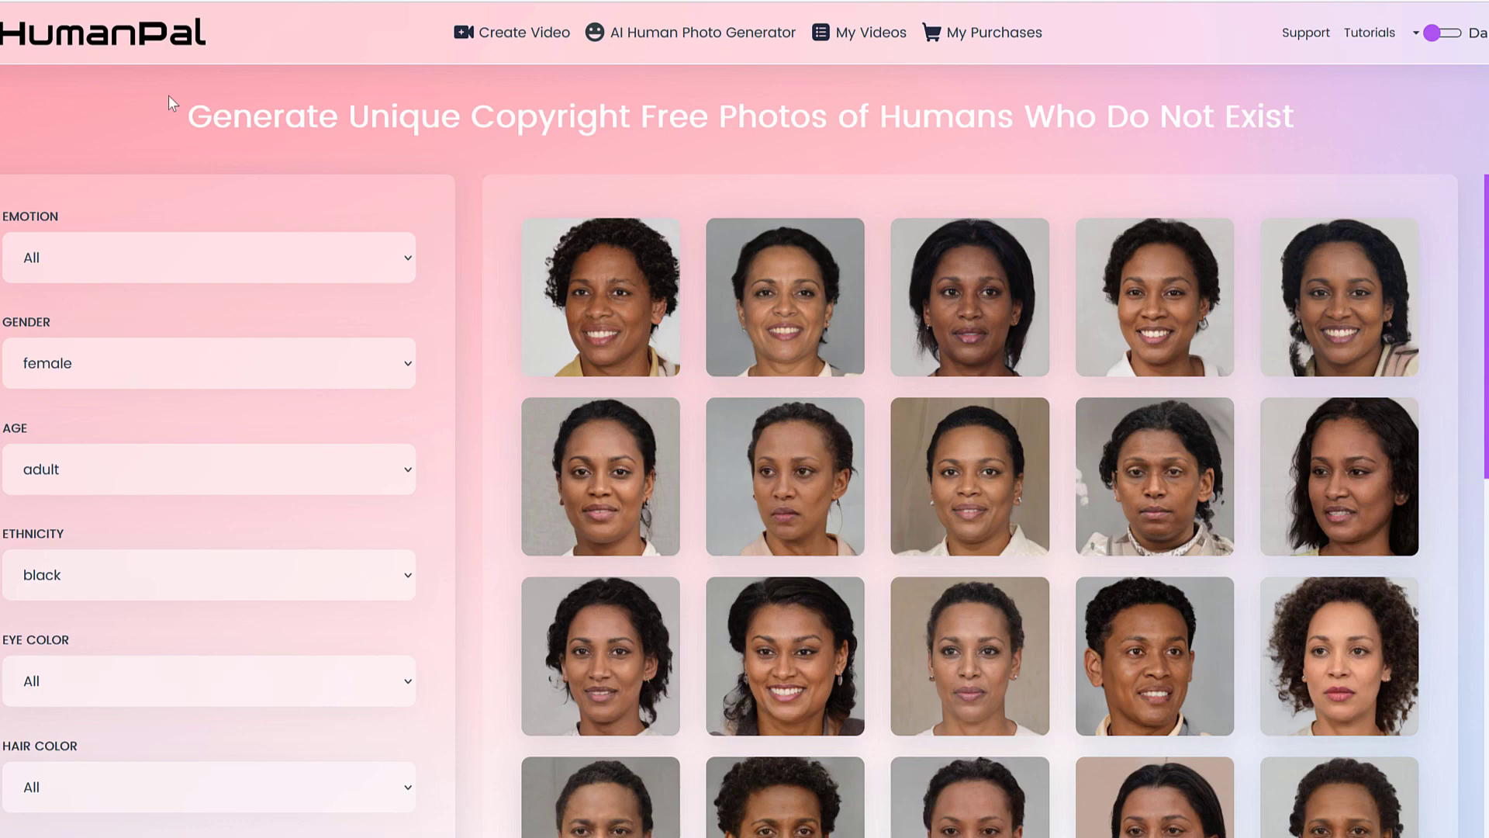
scroll(528, 248, down, 4)
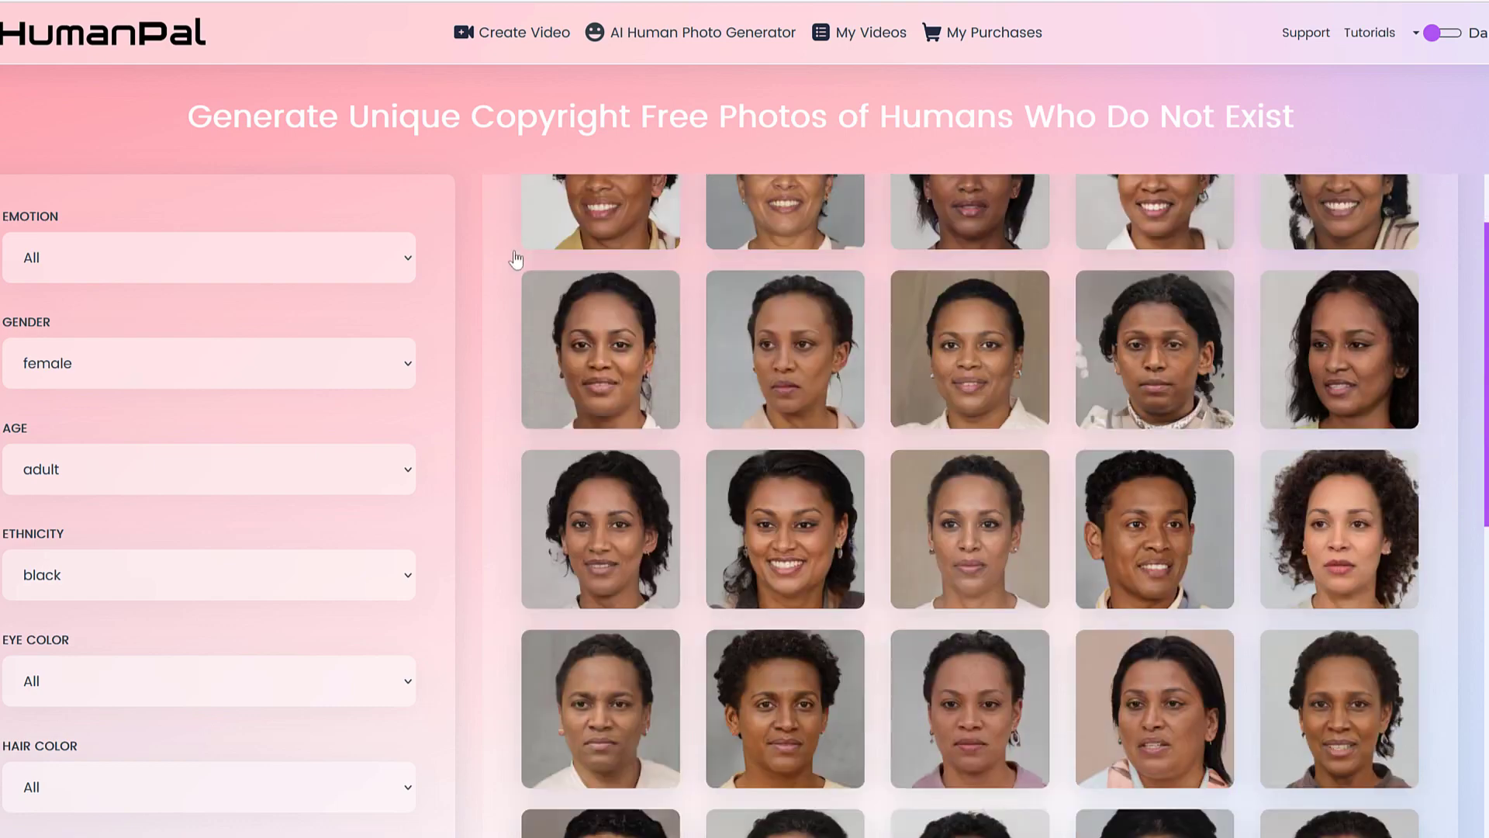
scroll(659, 543, down, 3)
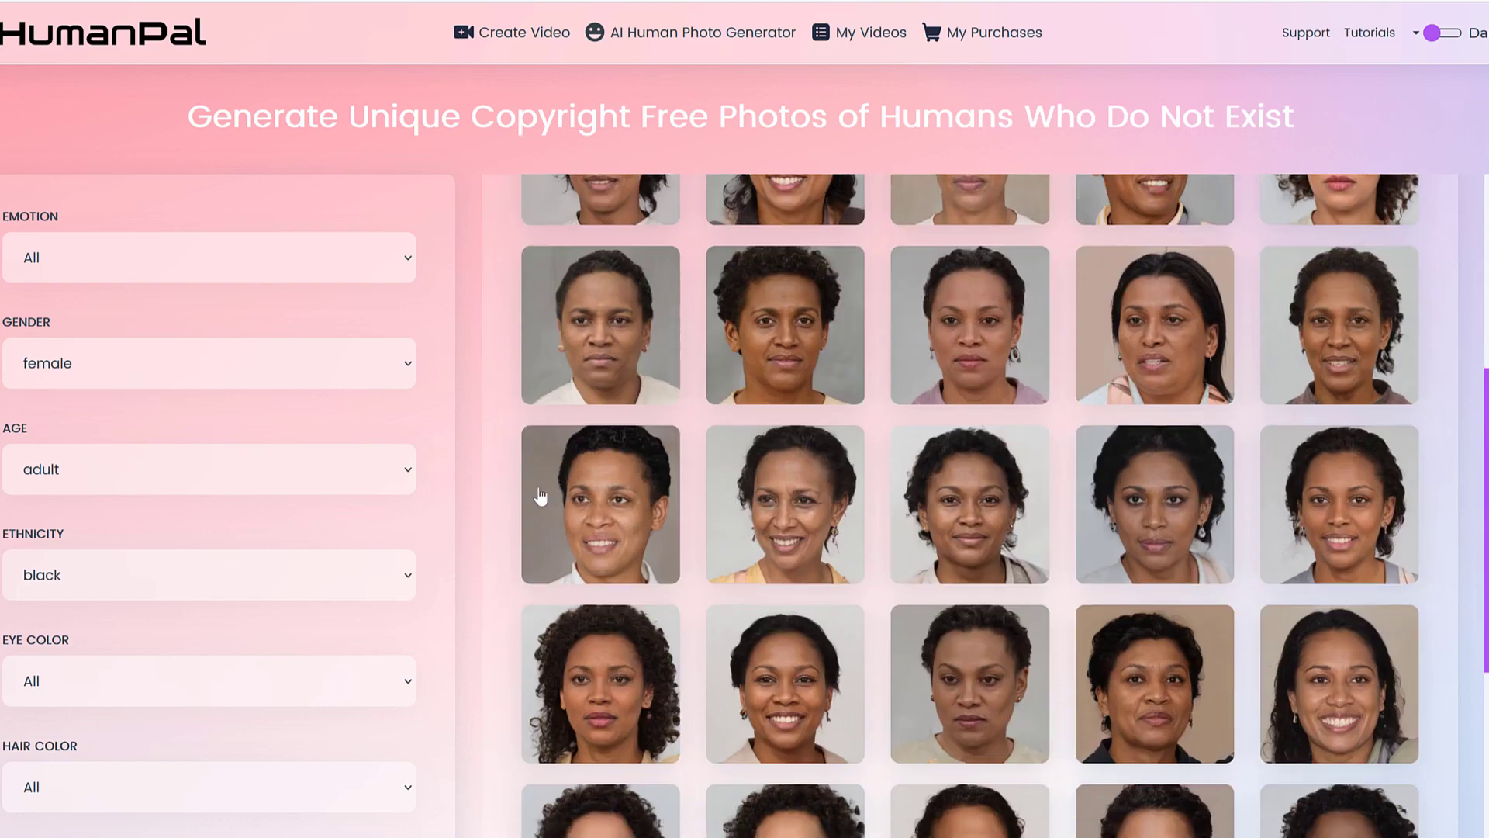